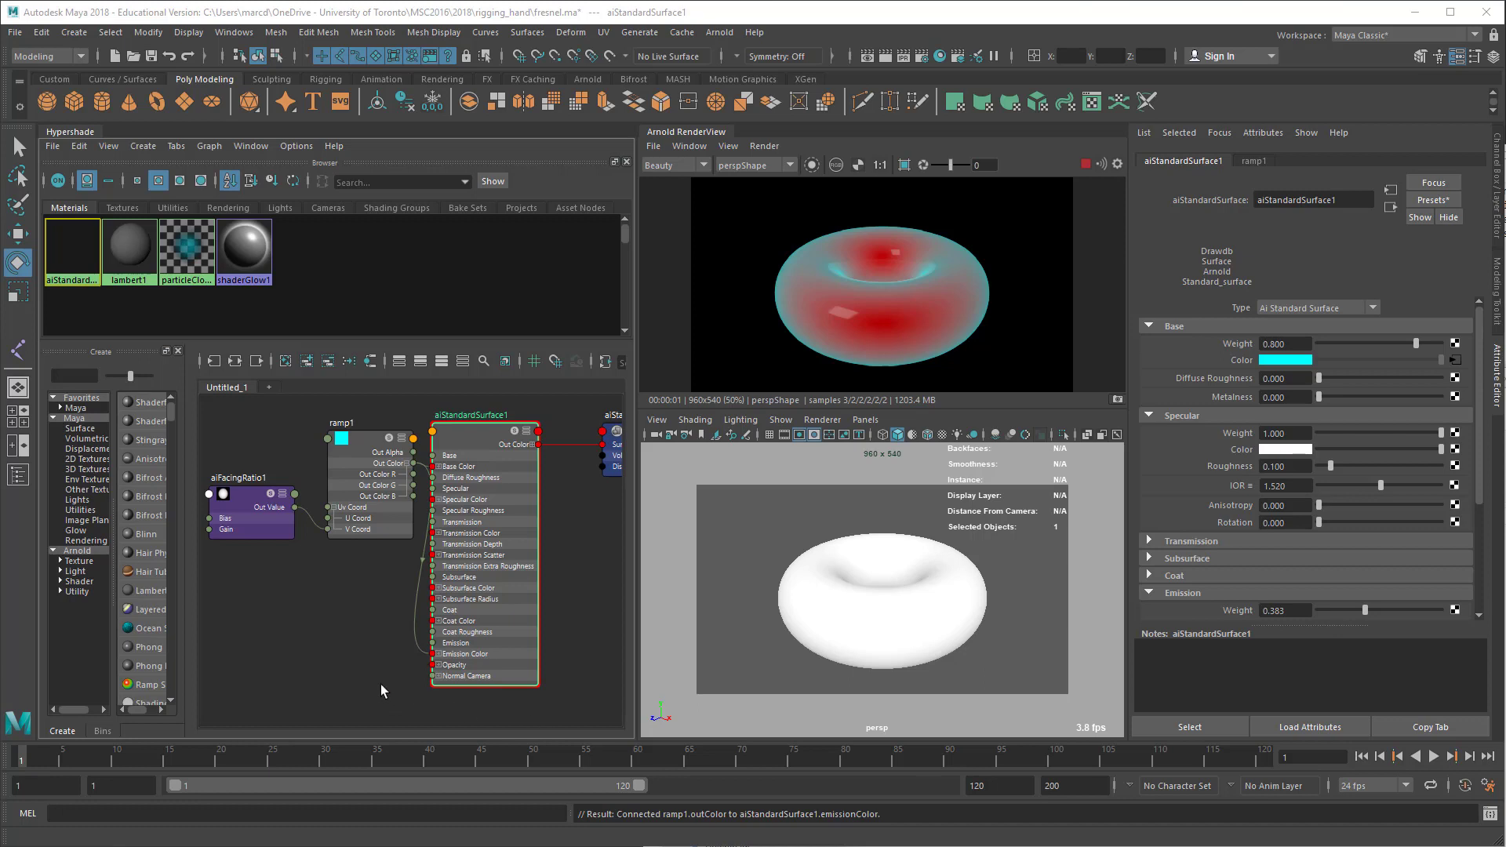
mouse_move(268, 534)
left_mouse_down()
mouse_move(280, 497)
mouse_move(280, 516)
left_mouse_up()
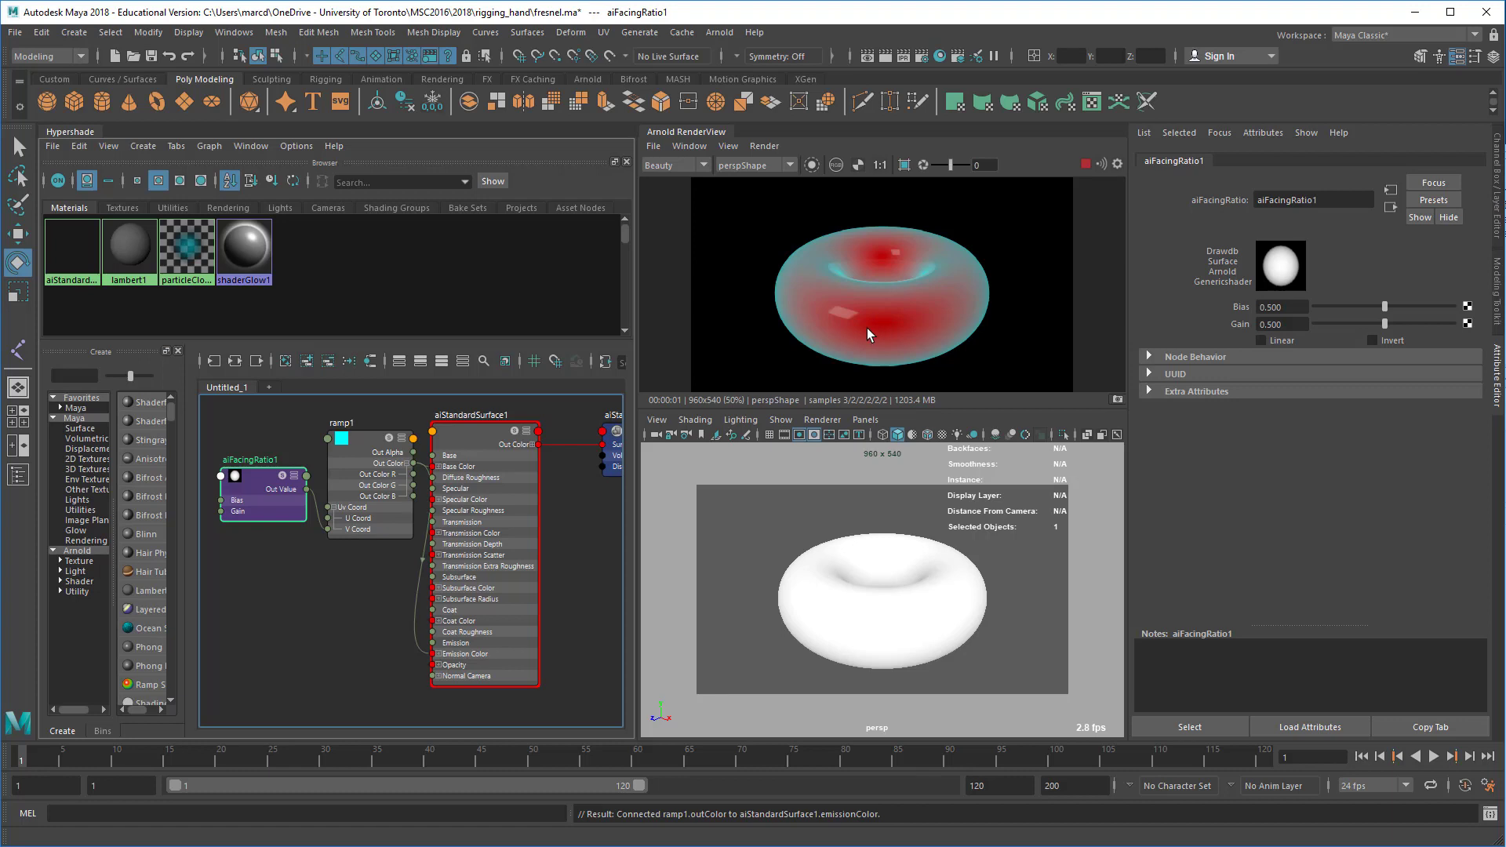
left_click_drag(242, 472, 252, 482)
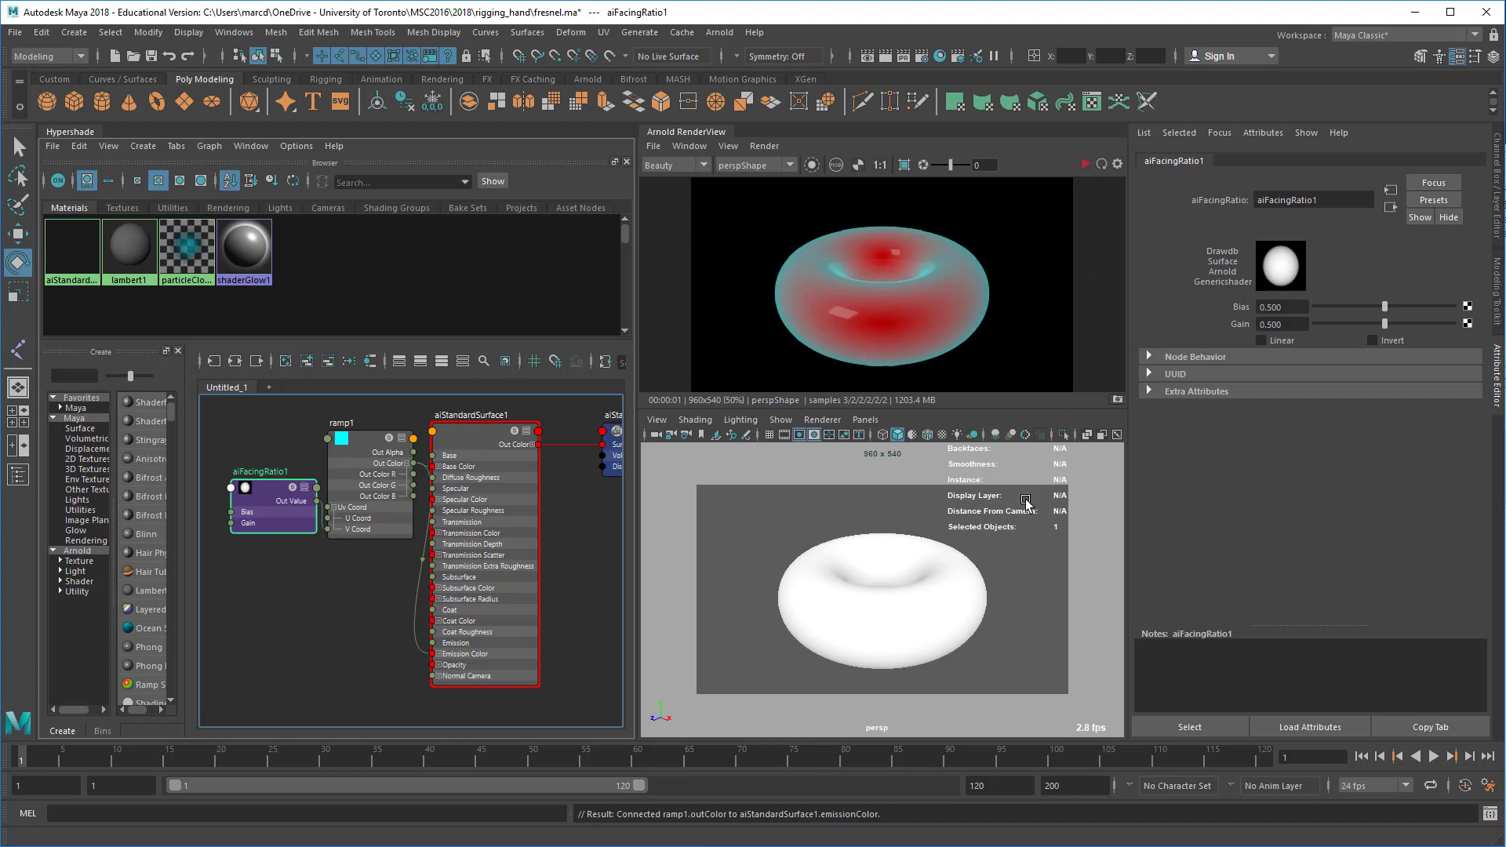
Step: Assign a new Arnold aiStandardSurface material to the torus
left_click(954, 604)
right_click(954, 604)
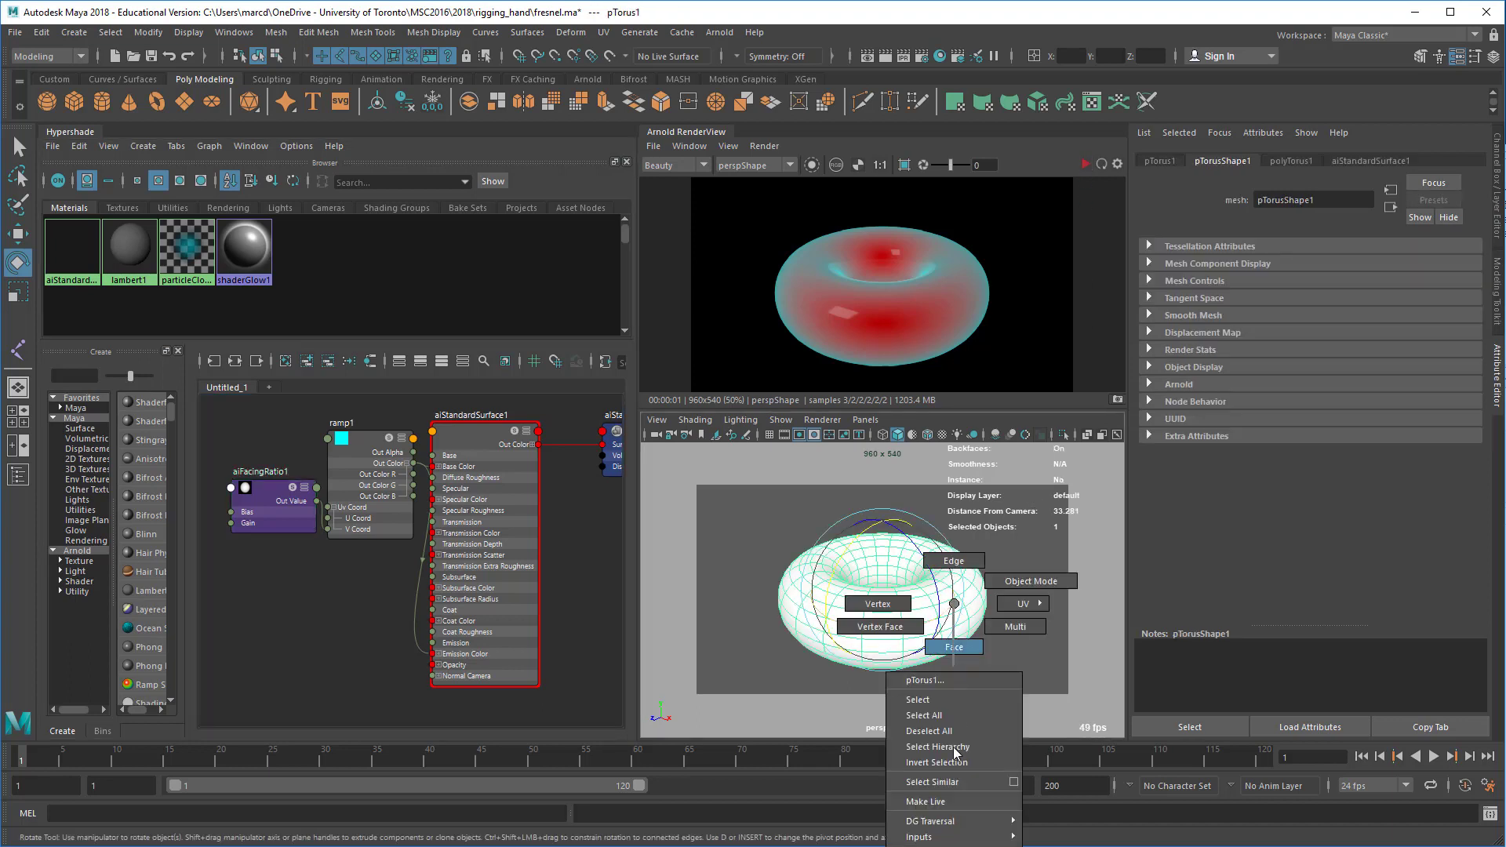
right_click_drag(954, 604, 955, 846)
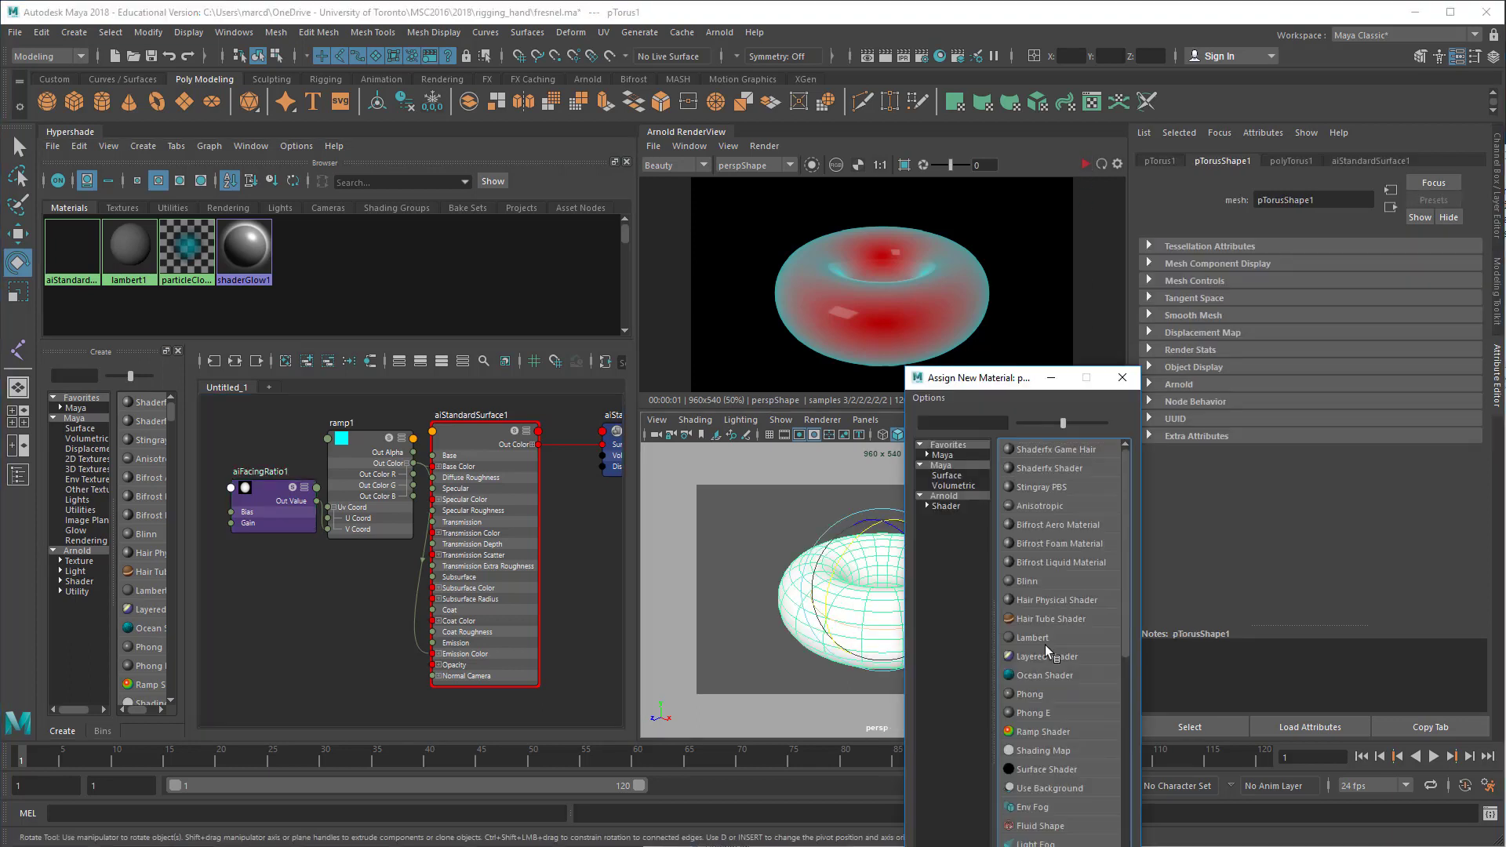
left_click(957, 510)
left_click(1082, 637)
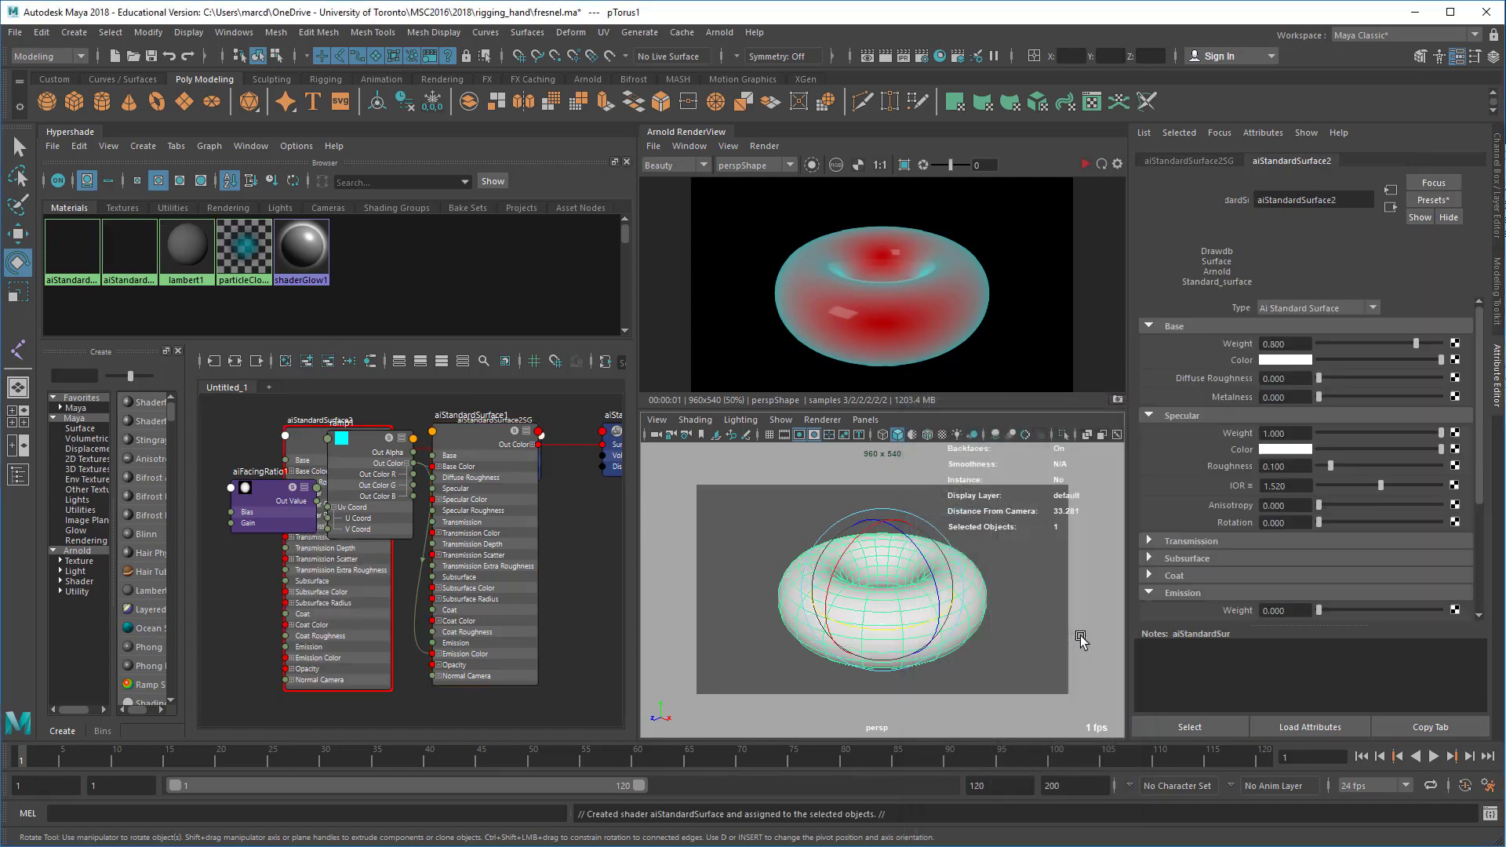
Step: Graph the input and output connections of aiStandardSurface2 and refresh the Arnold render of the torus
left_click(235, 361)
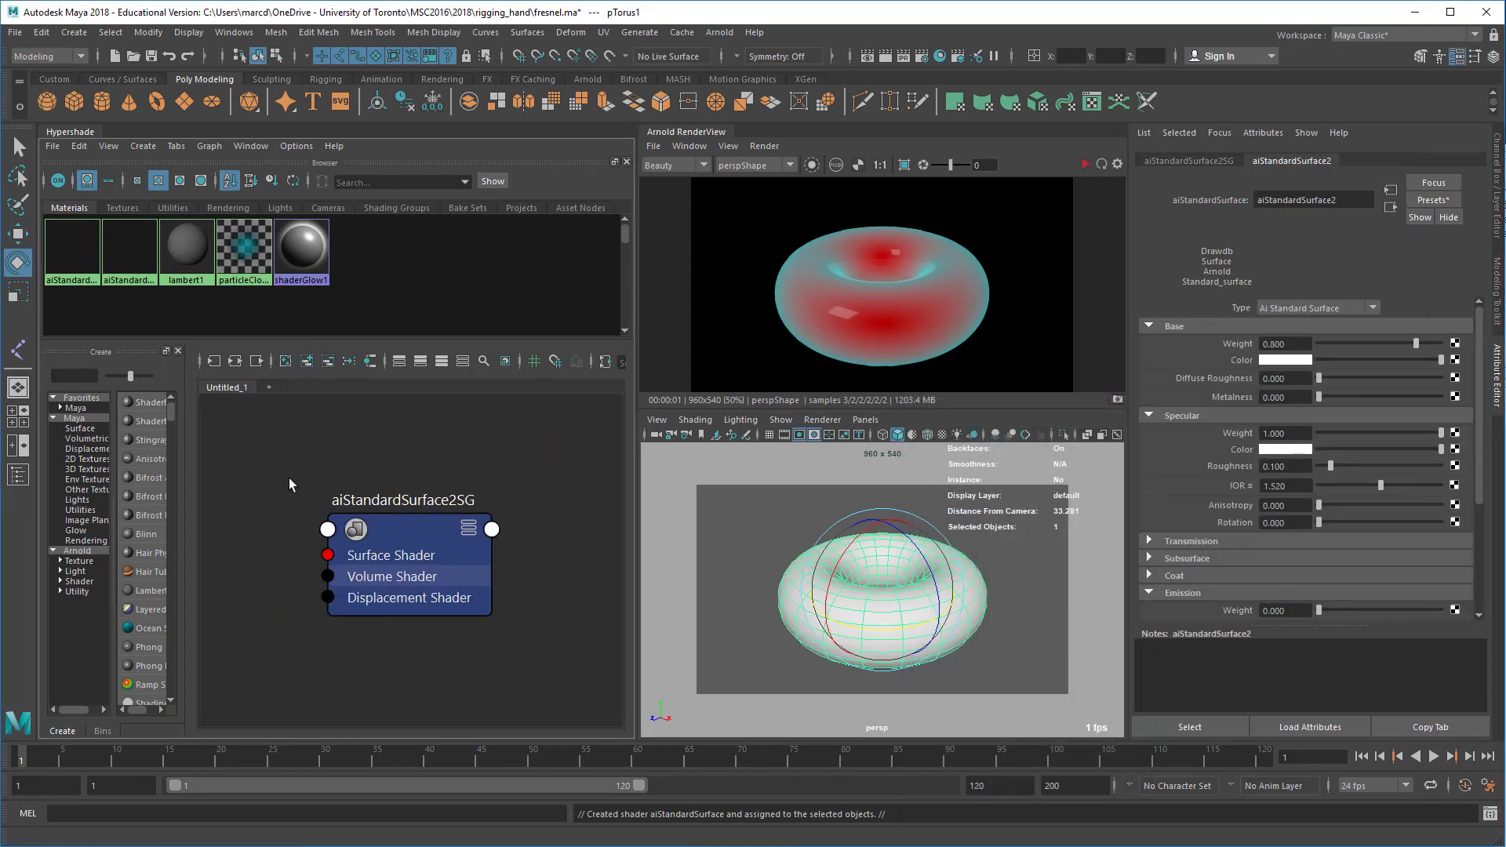
left_click(70, 253)
left_click(234, 362)
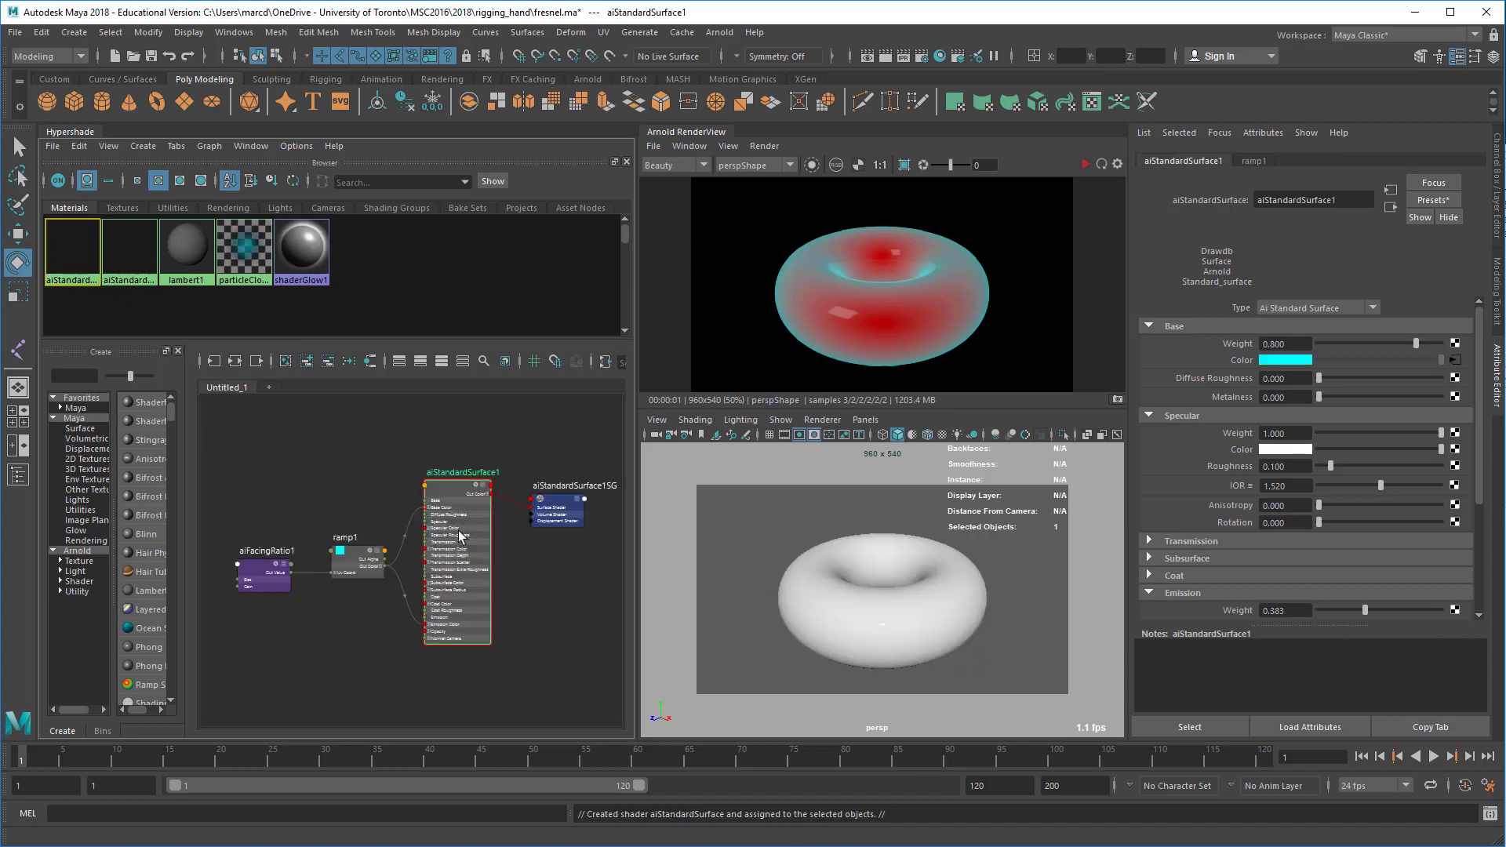
left_click(129, 253)
left_click(235, 362)
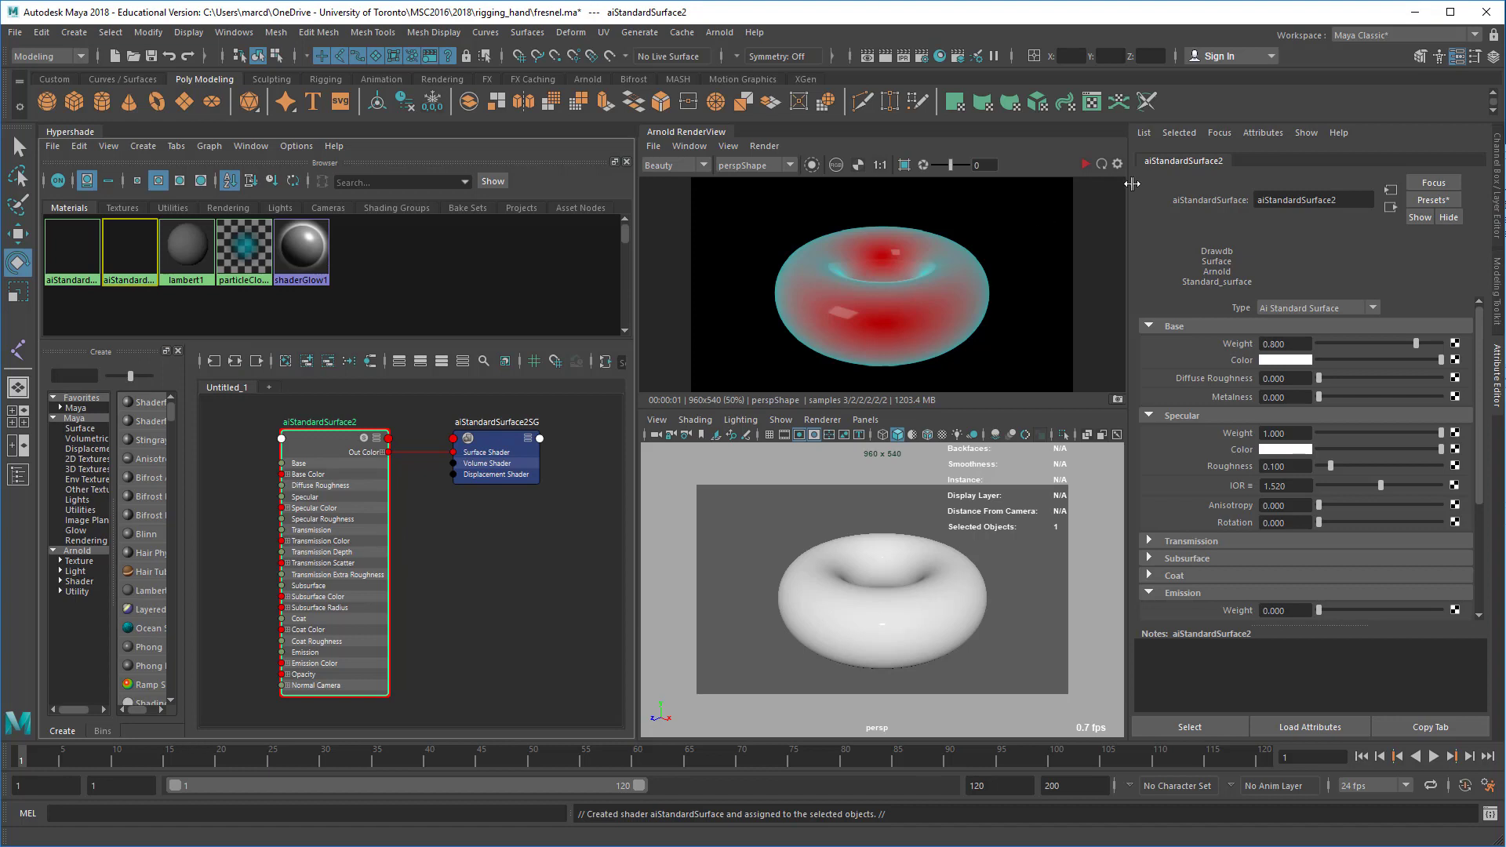
left_click(1085, 165)
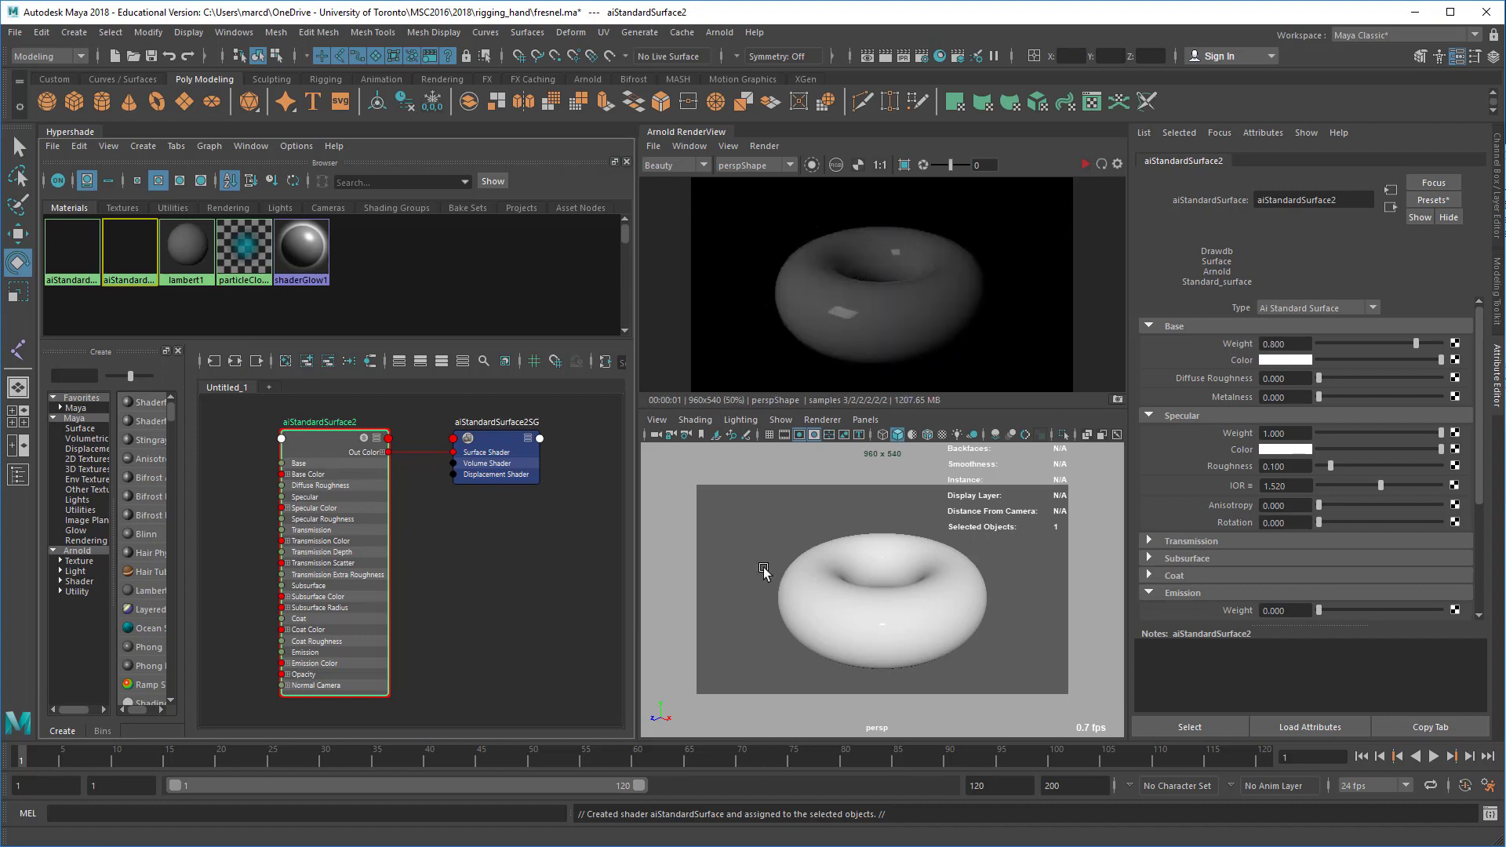
Step: Create a ramp [Texture] node in the aiStandardSurface2 shader graph
scroll(452, 594, "down", 1)
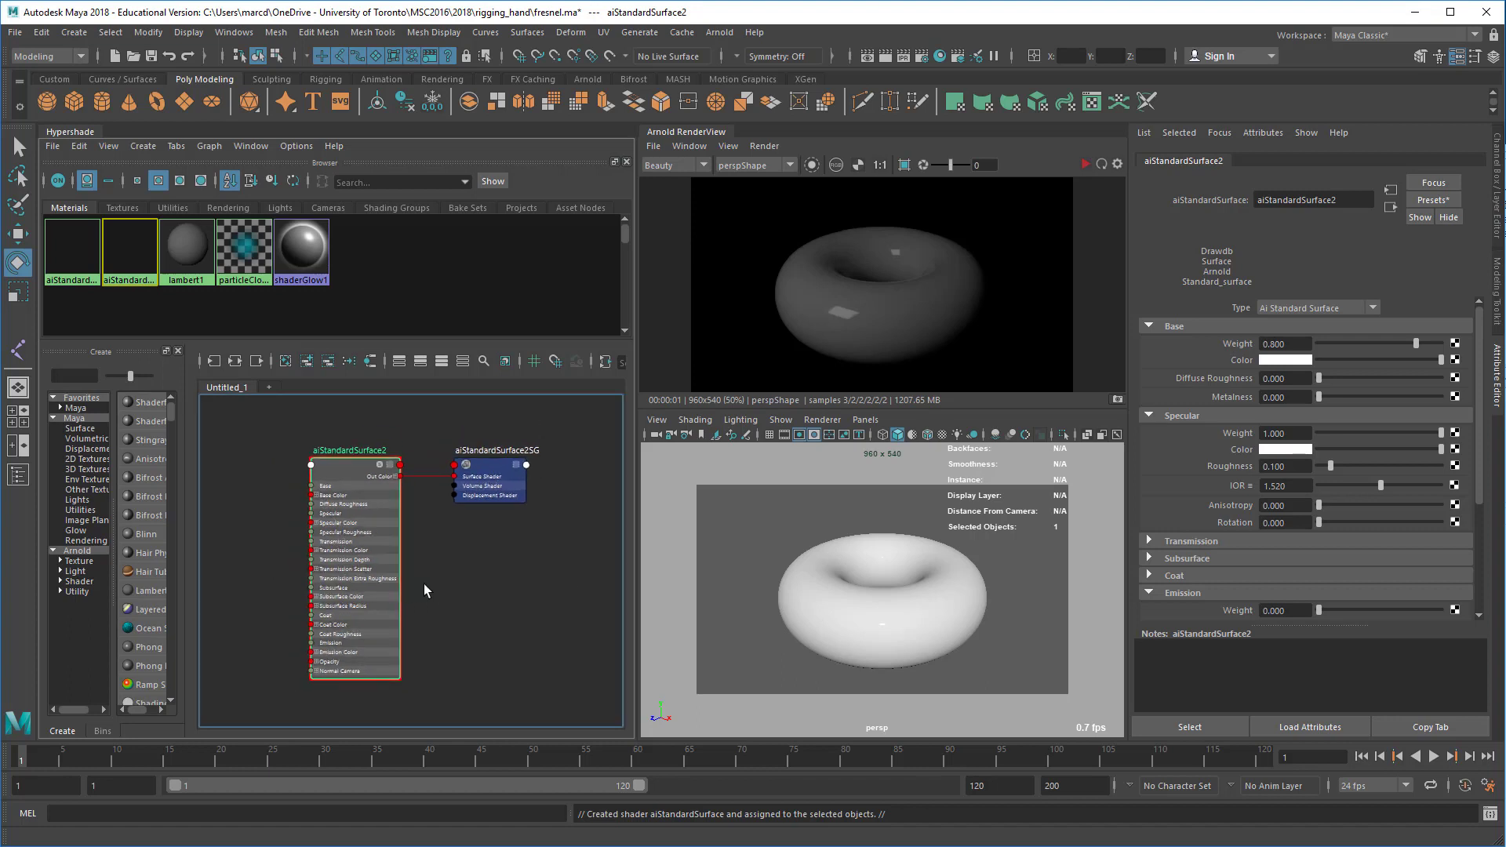
middle_click_drag(497, 599, 537, 565, "alt")
scroll(472, 570, "up", 1)
left_click(321, 455)
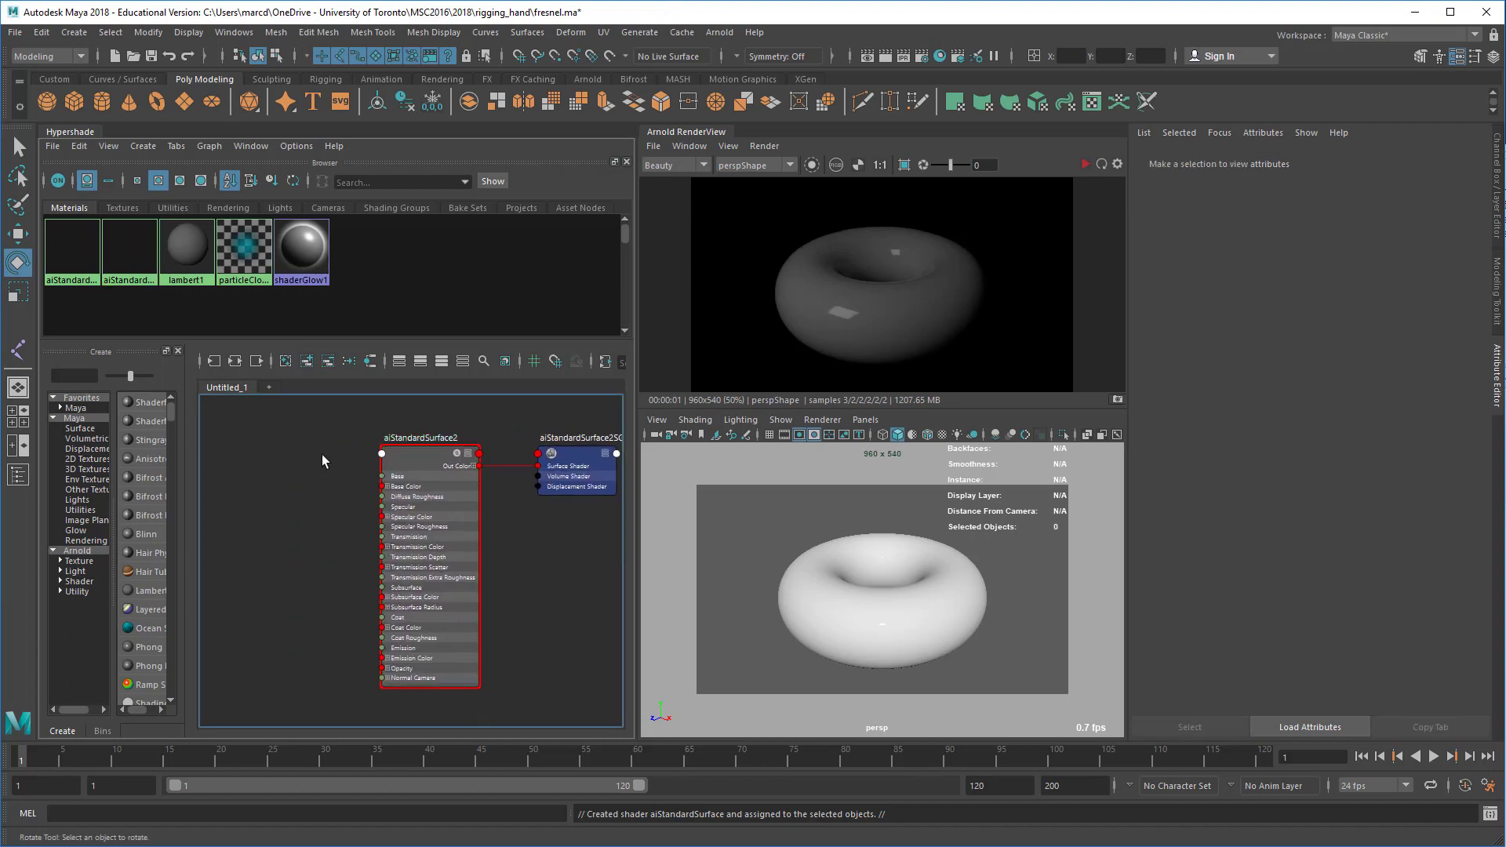
key("Tab")
type("ramp")
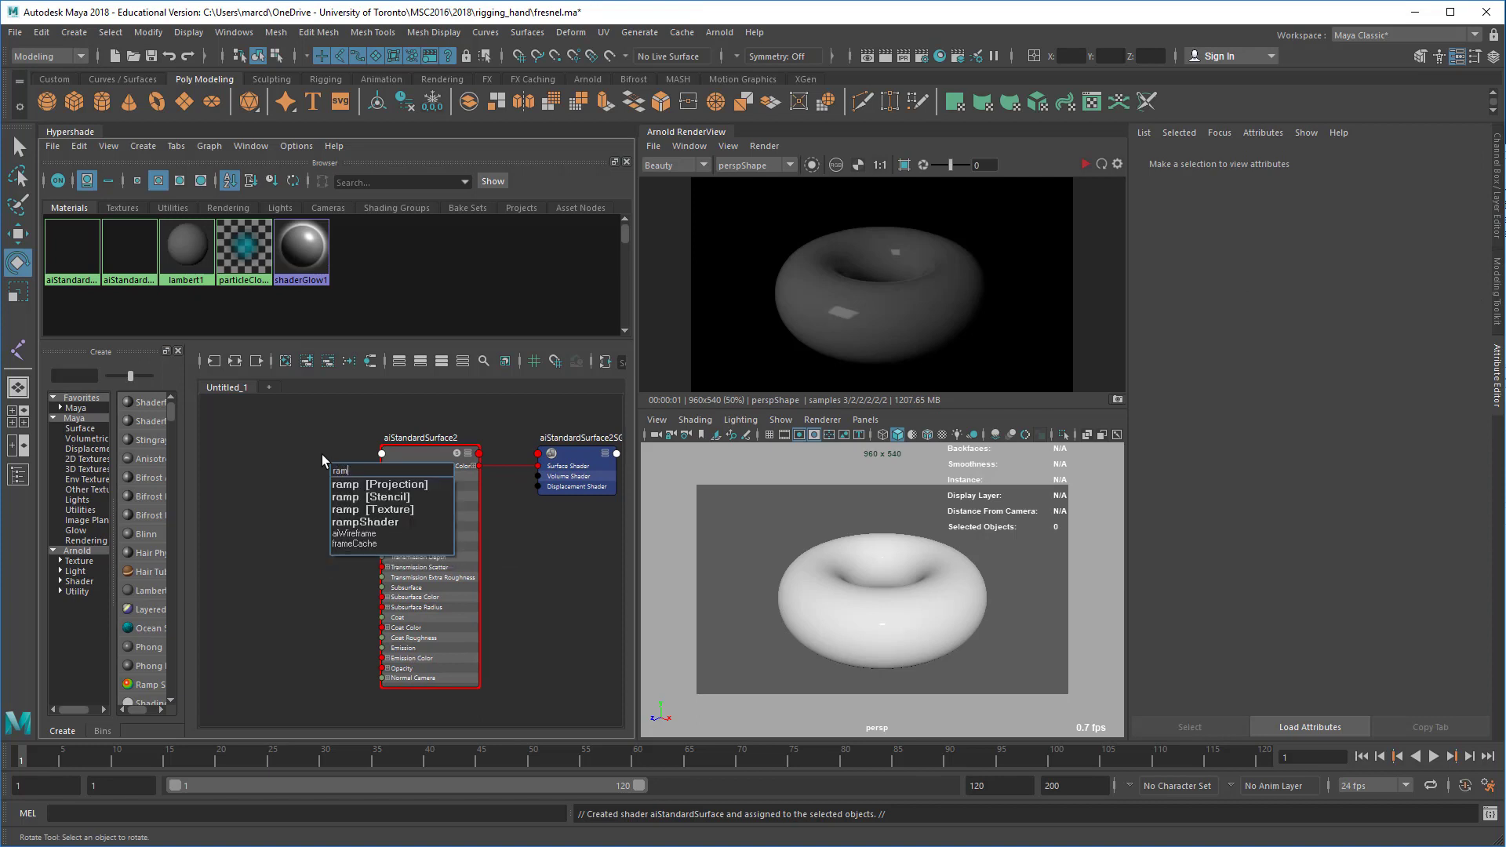
key("Down")
key("Down")
key("Down")
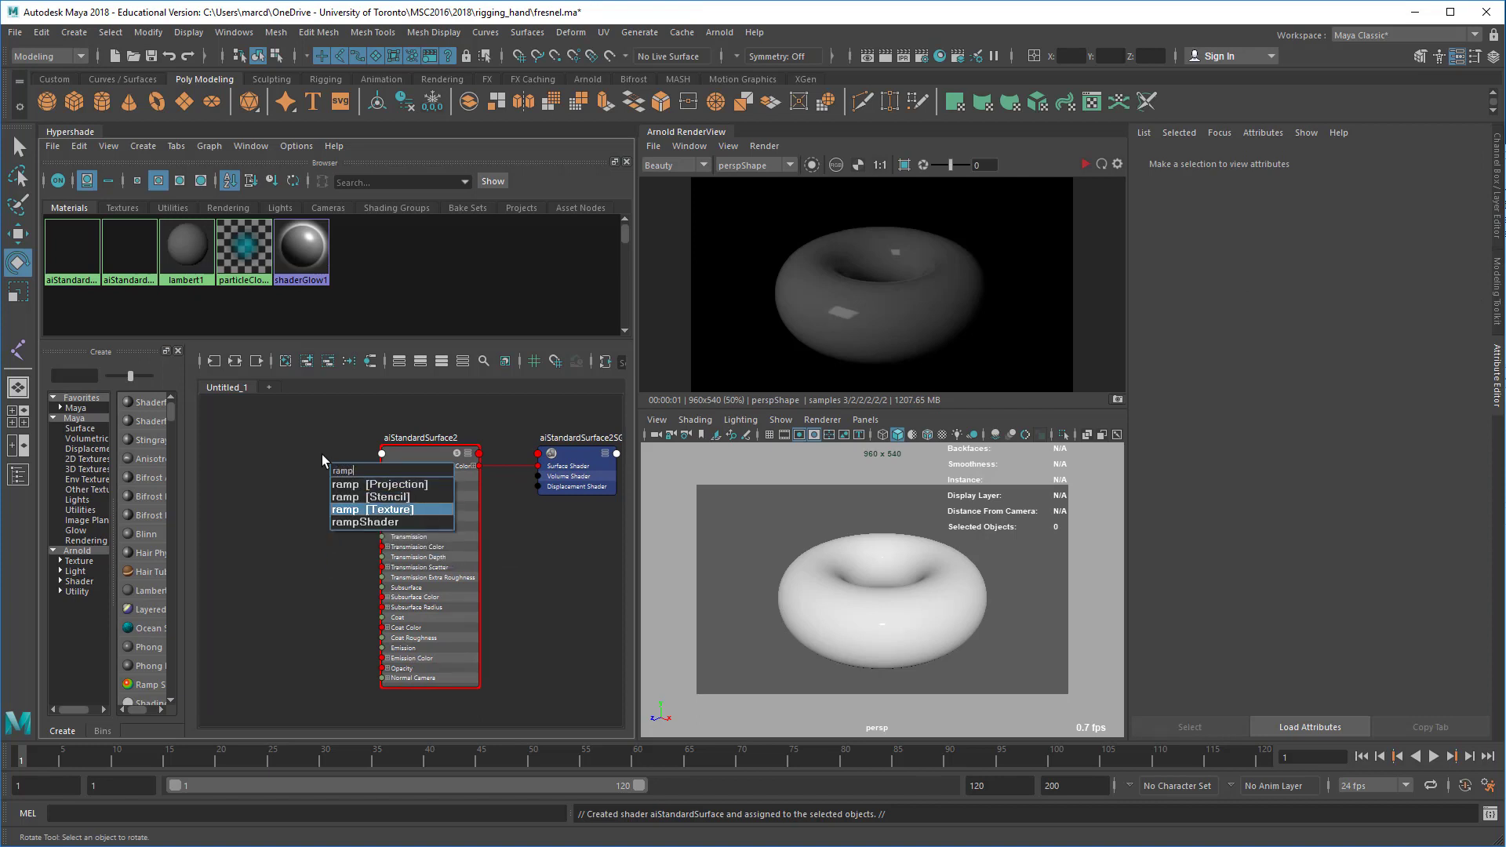
key("Return")
Step: Place the new ramp node just before aiStandardSurface2 and delete its place2dTexture1 node
left_click_drag(355, 482, 274, 433)
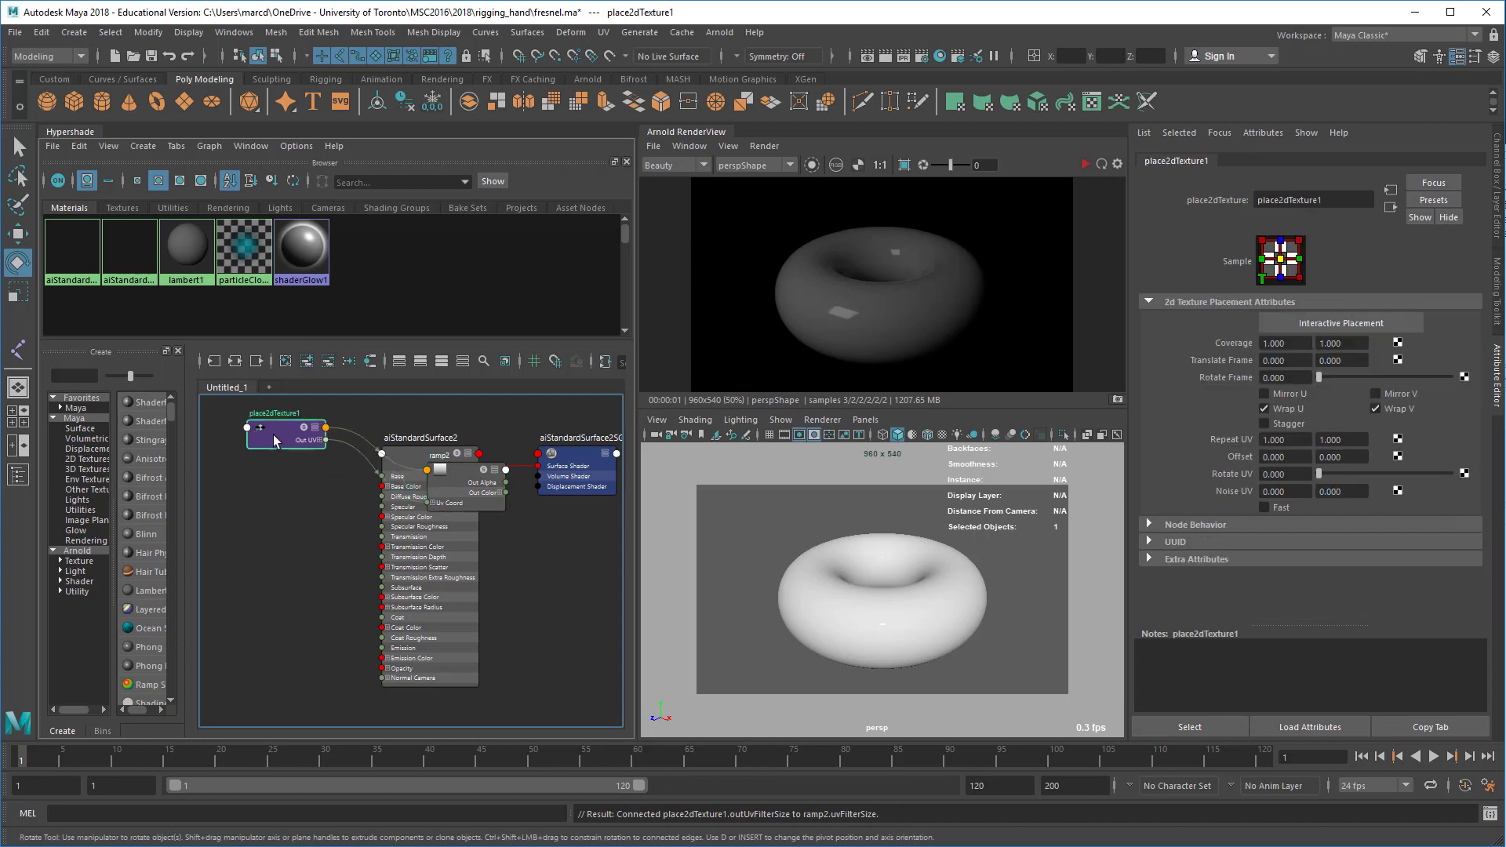
left_click_drag(473, 481, 322, 506)
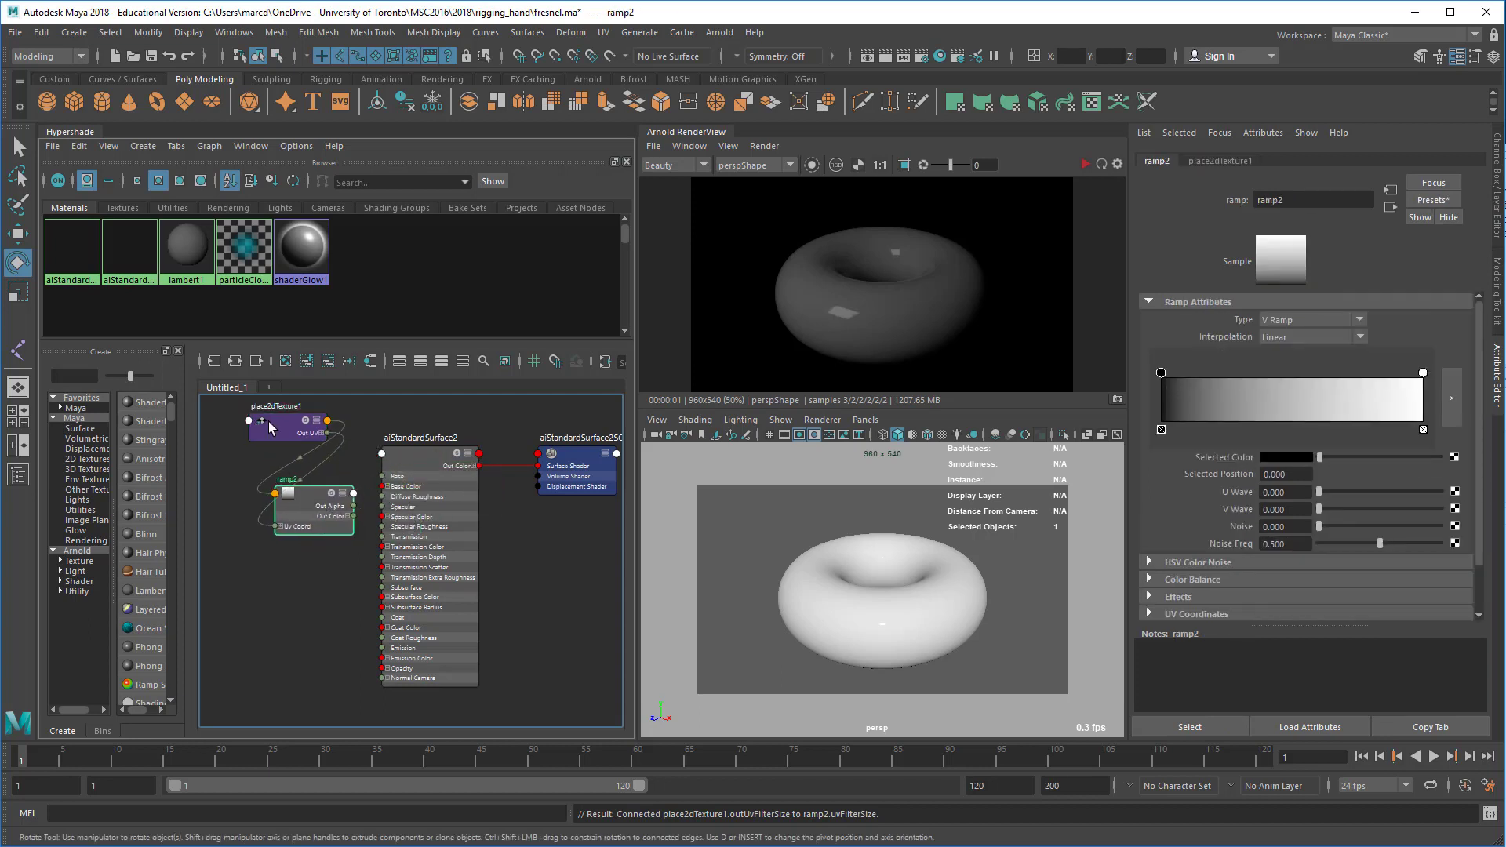
left_click_drag(272, 433, 229, 431)
middle_click_drag(298, 526, 334, 521, "alt")
left_click_drag(363, 522, 353, 500)
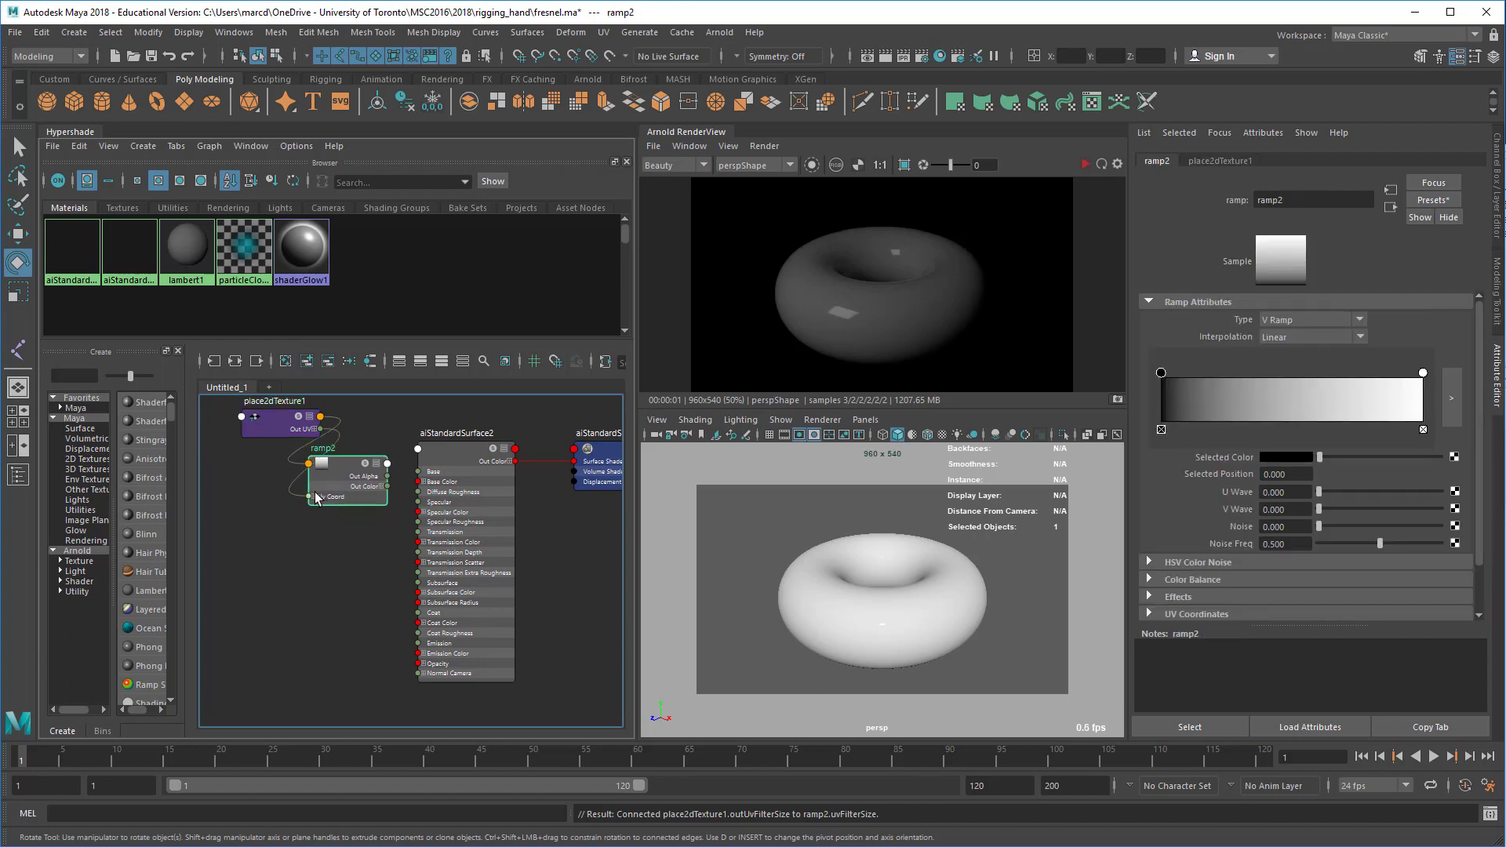
left_click_drag(264, 428, 250, 437)
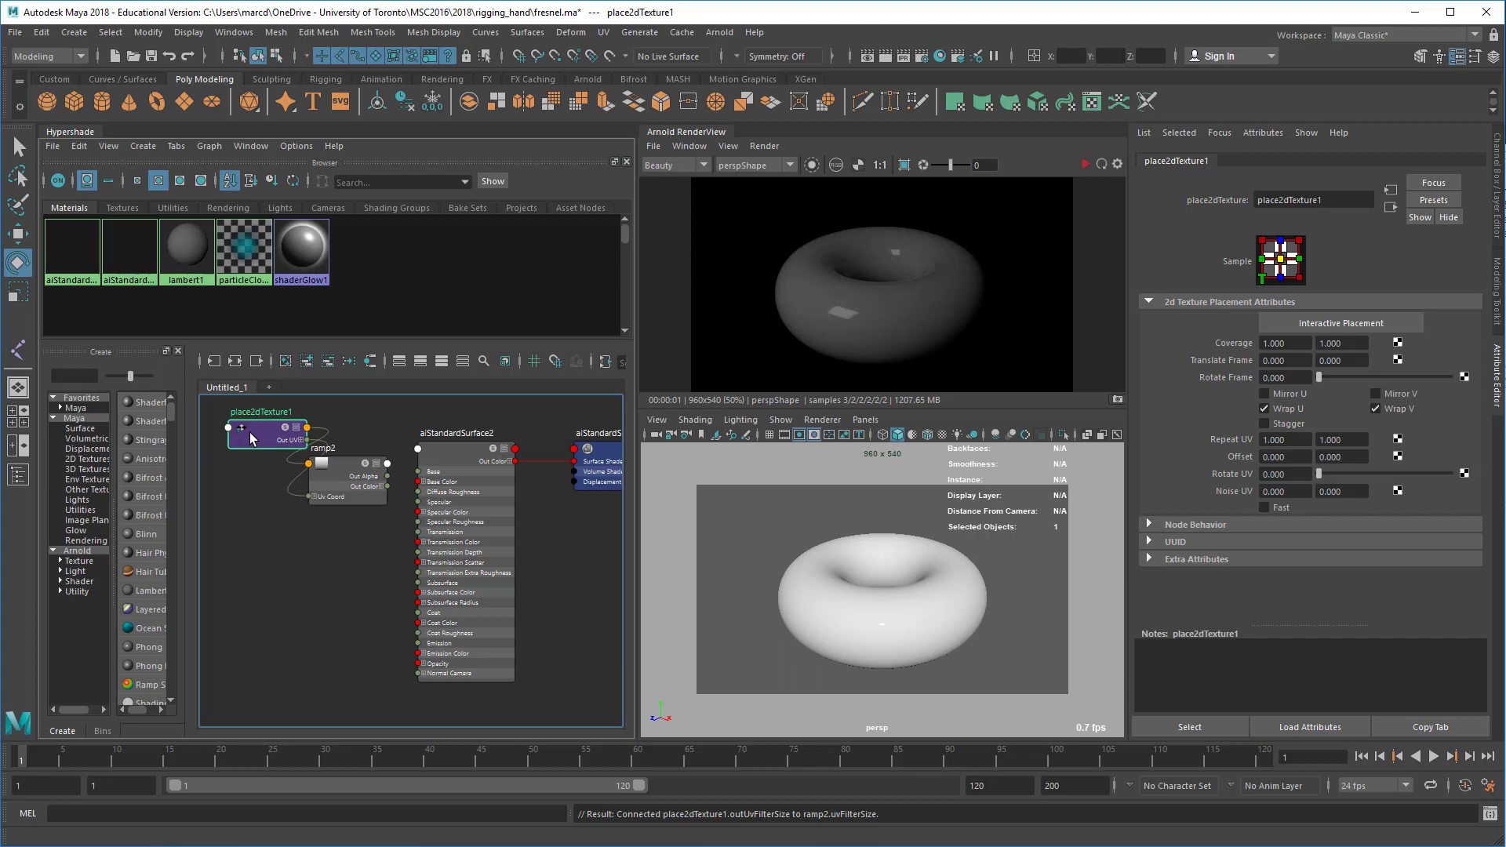
key("Delete")
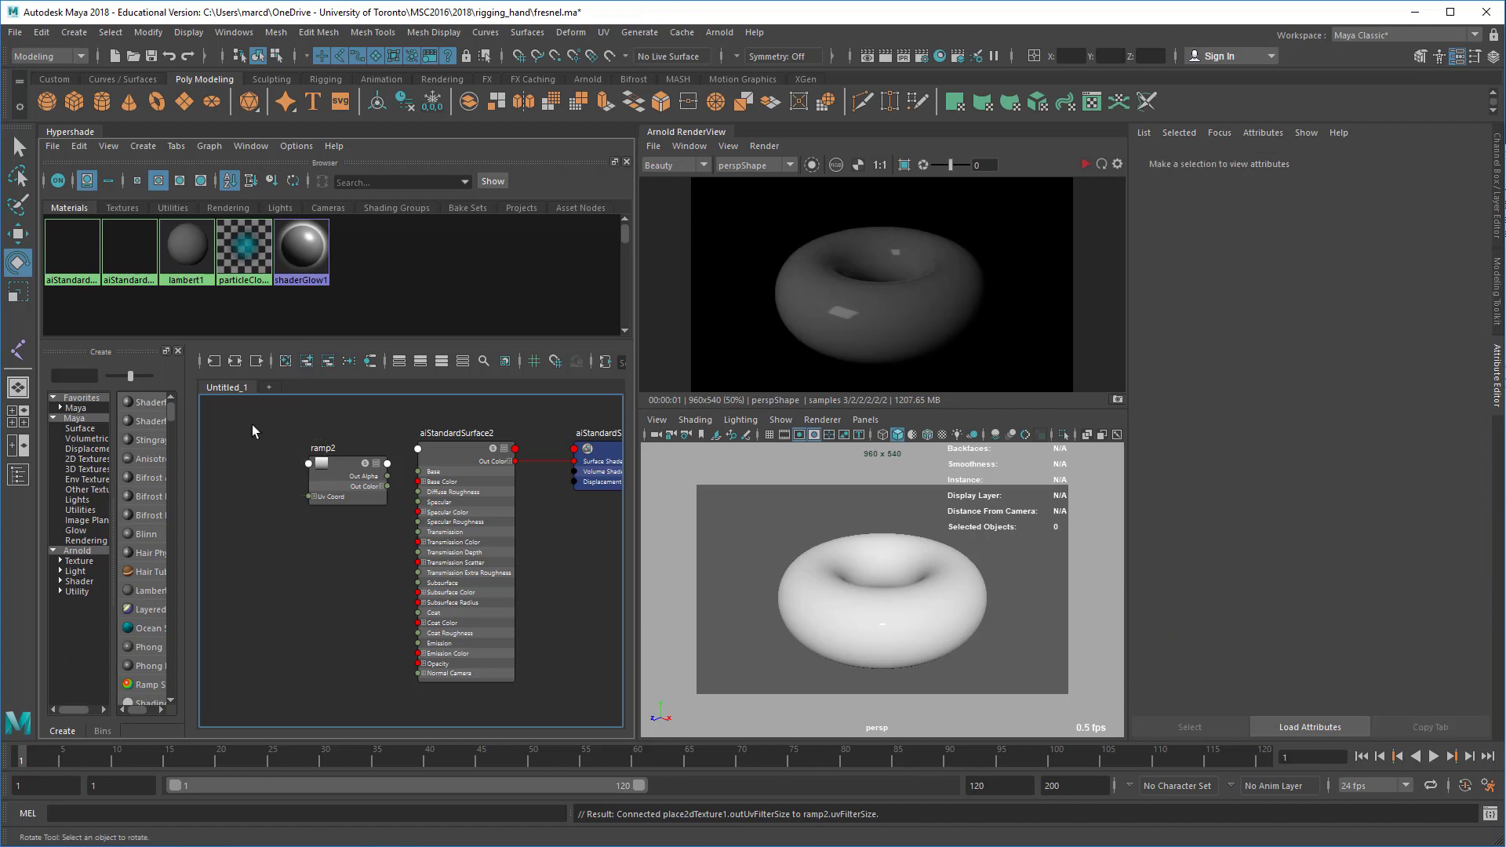
Step: Create an aiFacingRatio node and line it up in front of the ramp2 node
key("Tab")
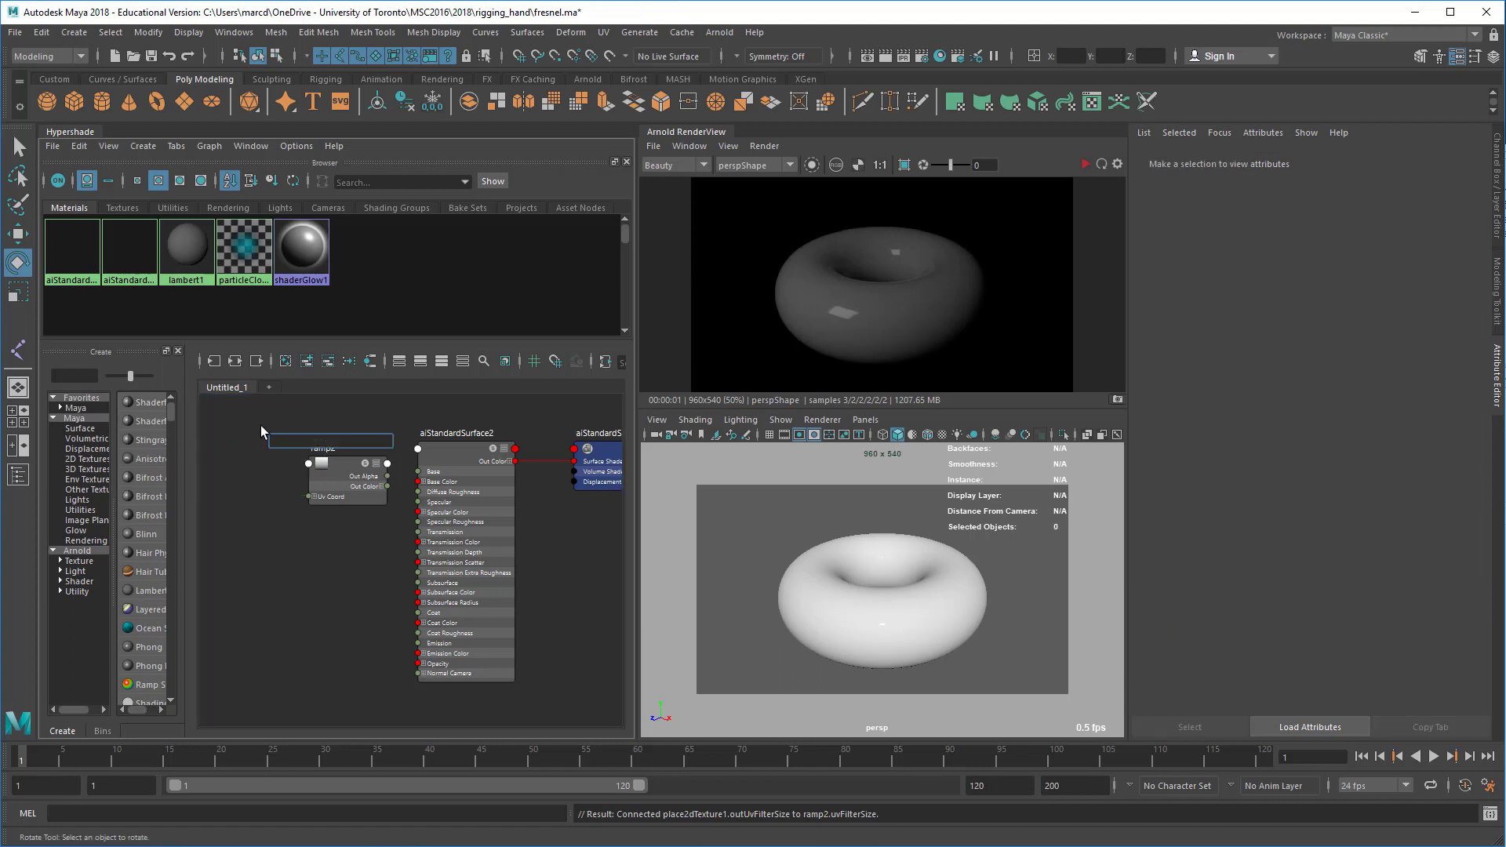
type("faci")
left_click(276, 453)
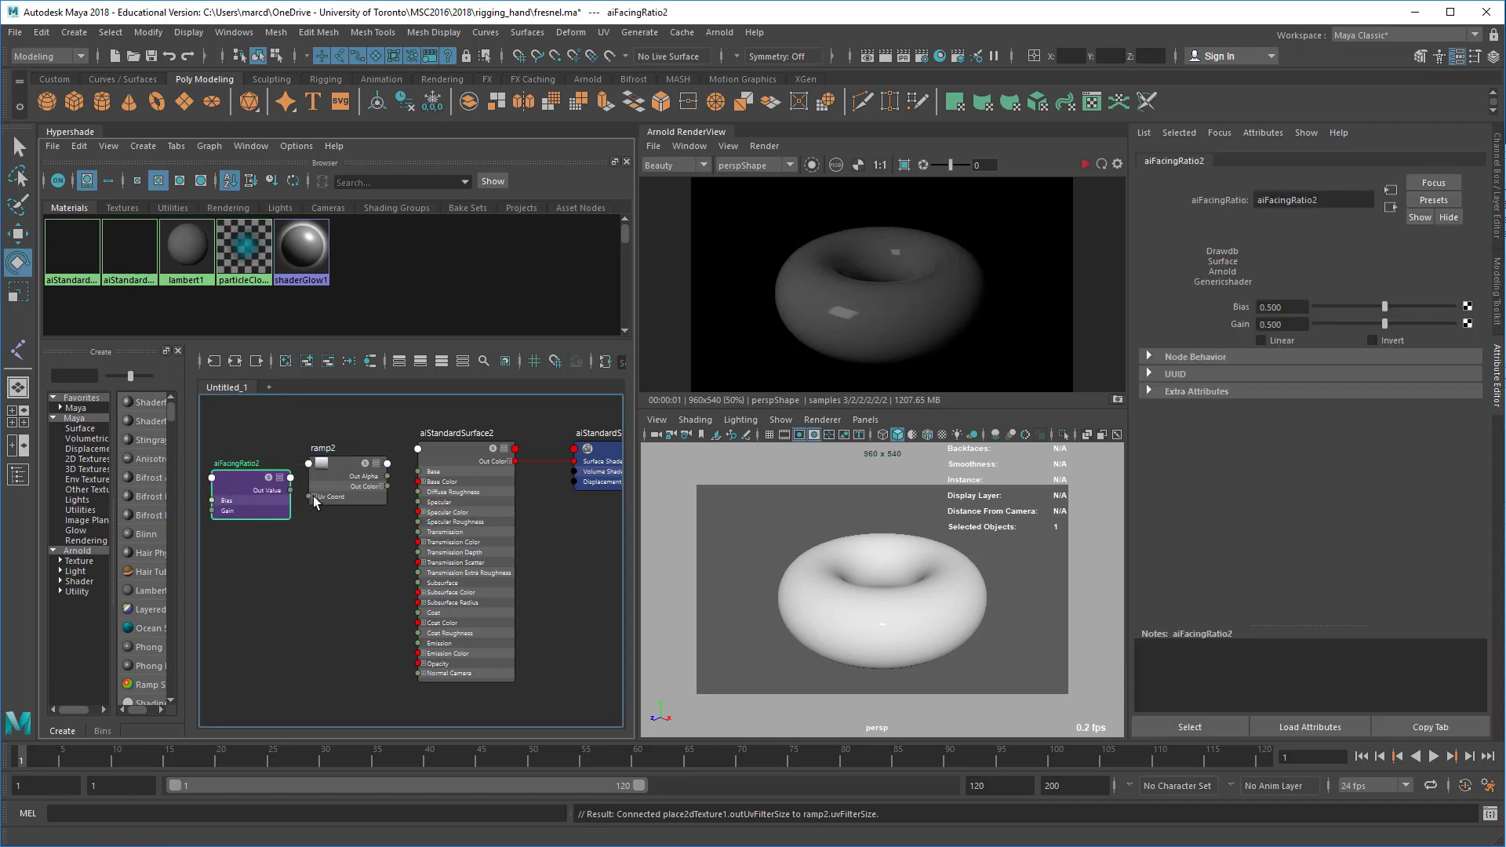
left_click_drag(343, 469, 356, 453)
left_click_drag(251, 510, 265, 471)
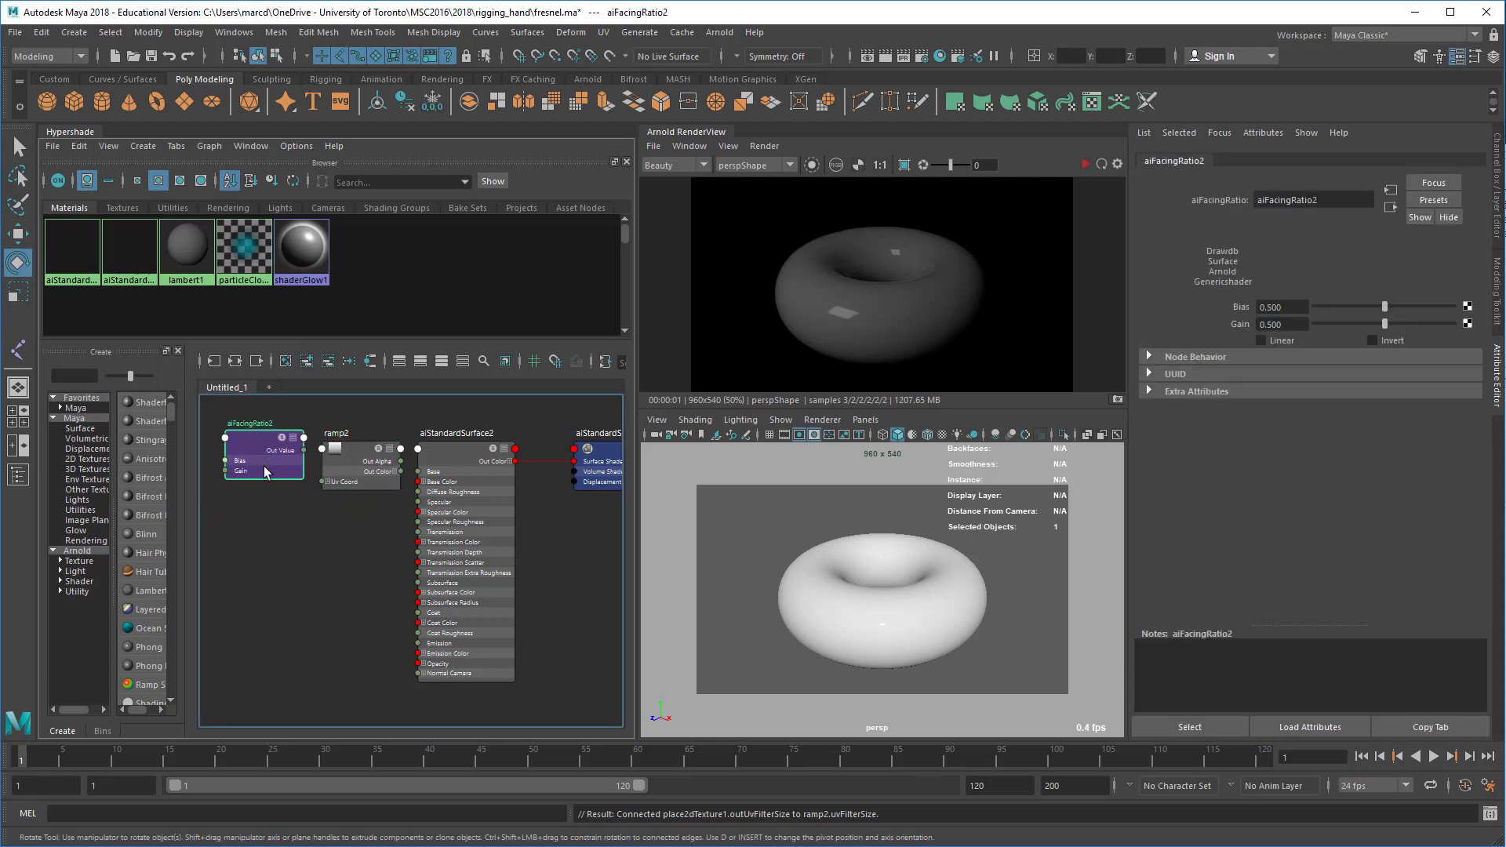
Step: Create a samplerInfo node below the facing ratio node and delete it again
left_click(288, 554)
key("Tab")
type("sam")
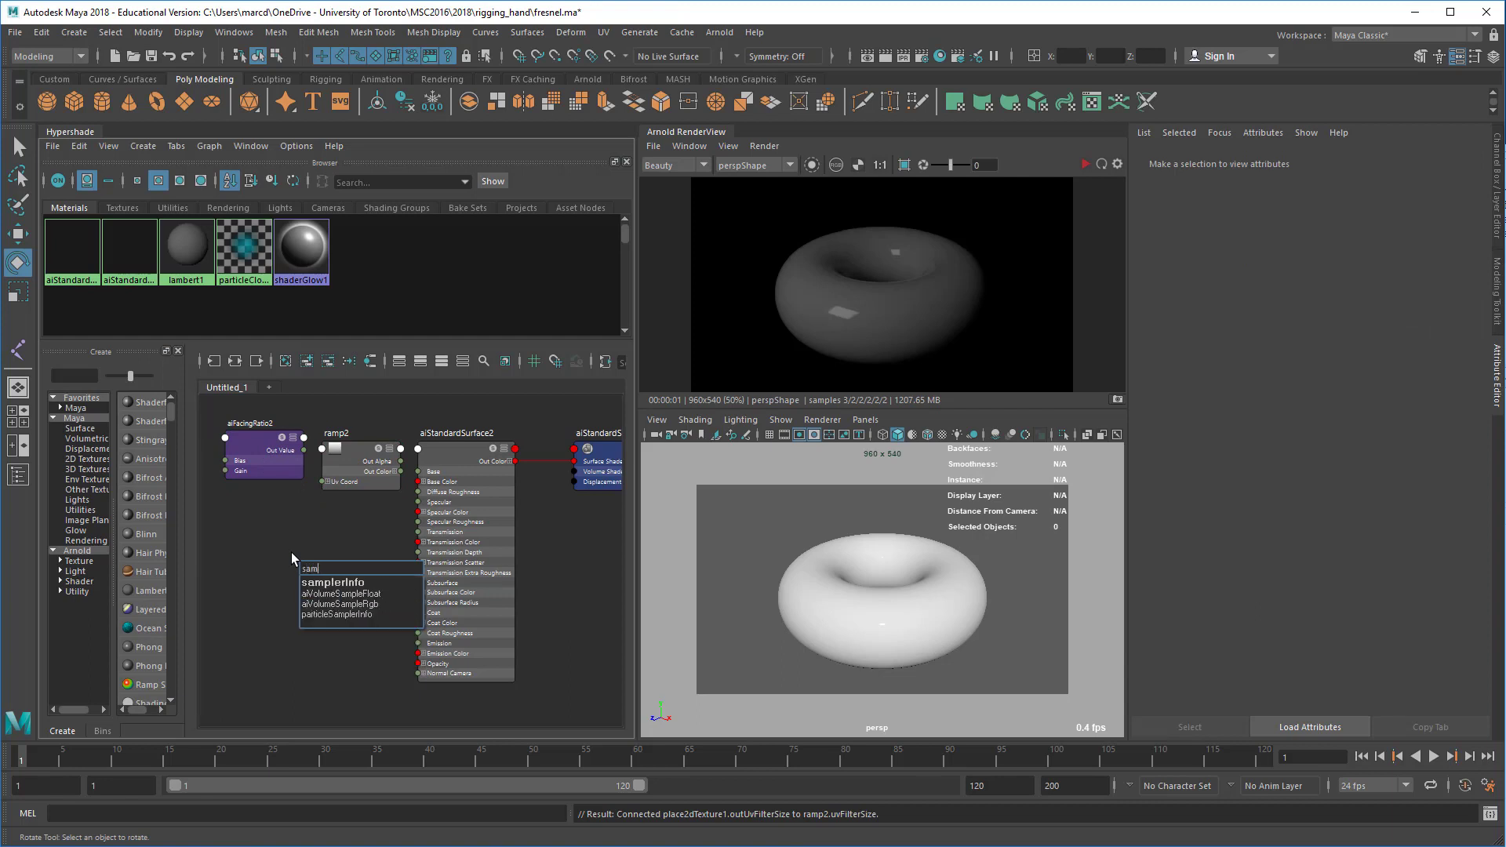
left_click(369, 582)
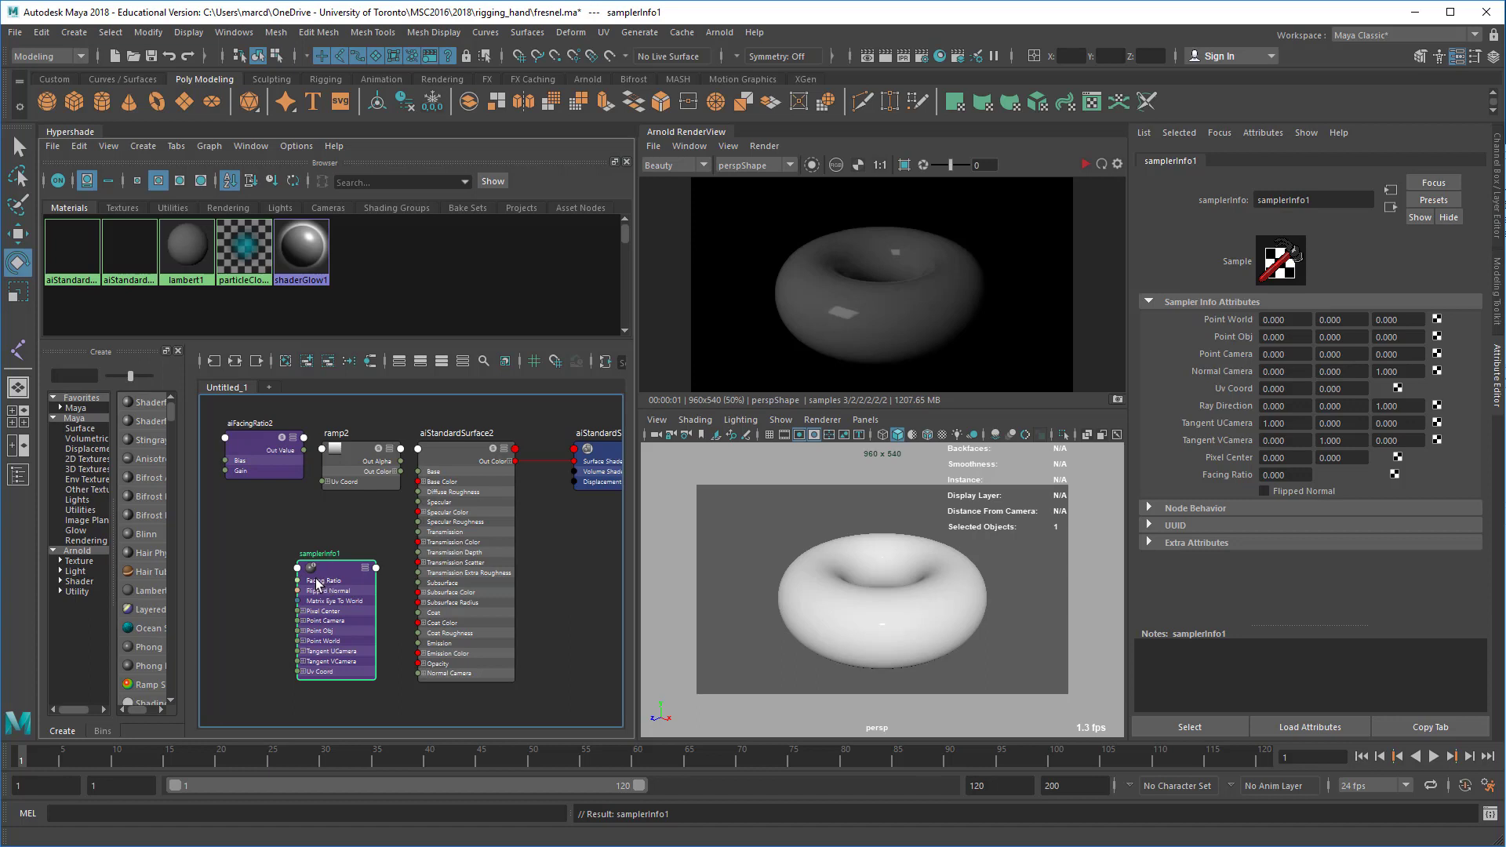
left_click_drag(328, 568, 291, 563)
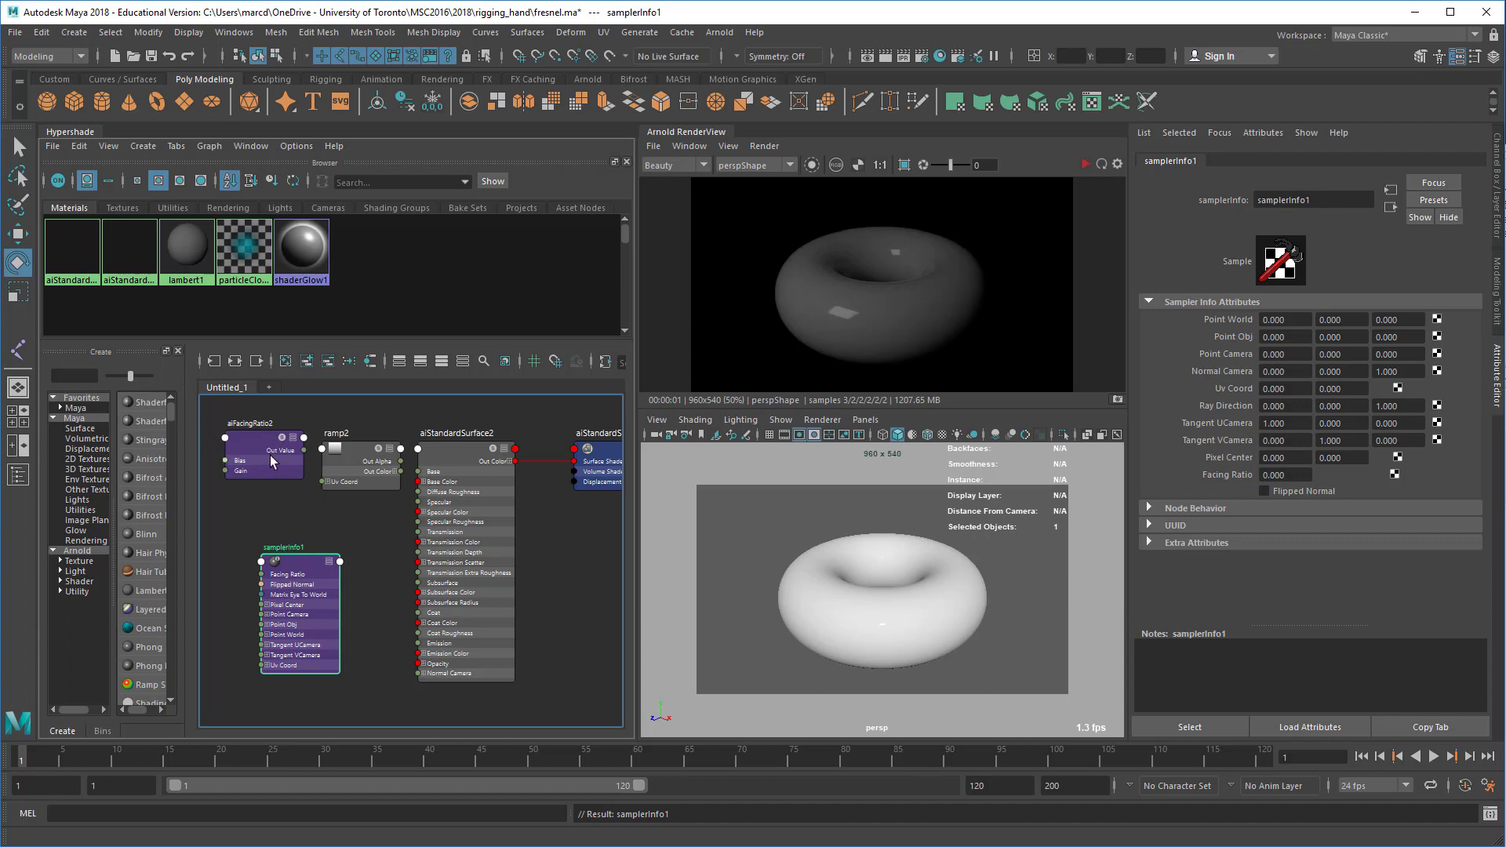
key("Delete")
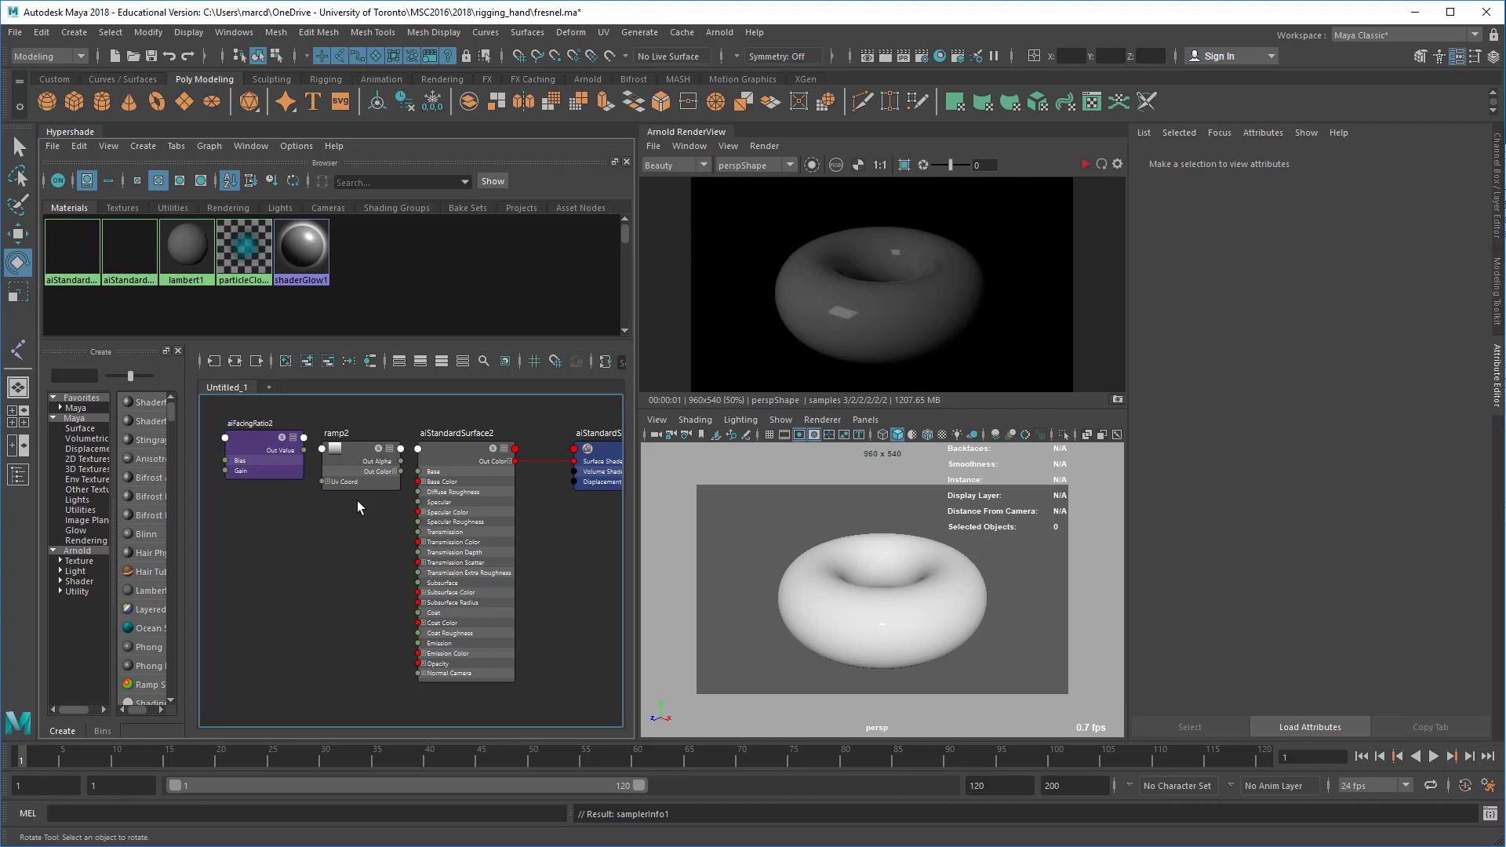
scroll(325, 526, "up", 2)
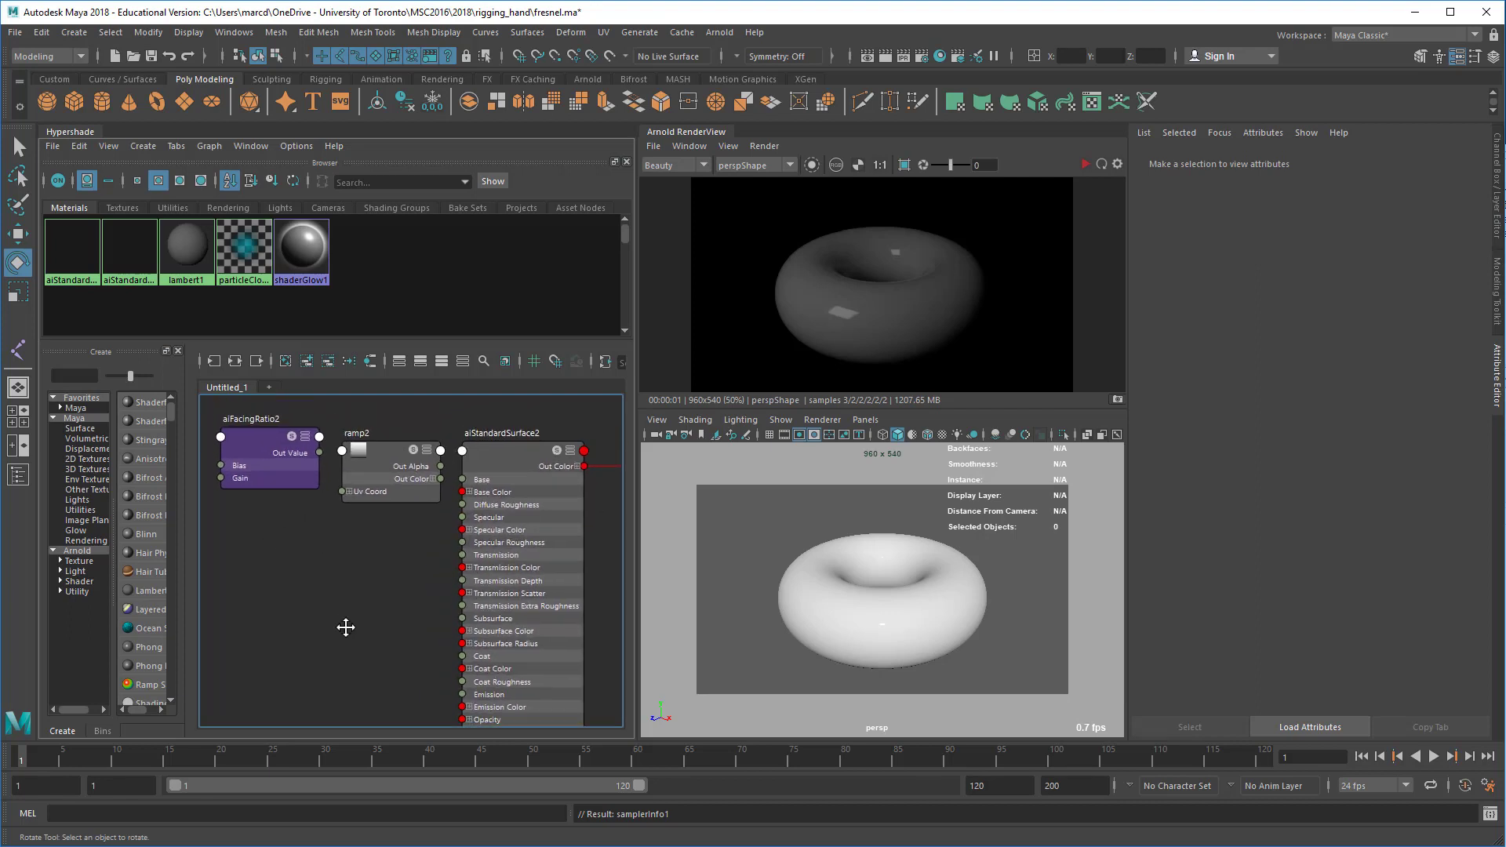
left_click_drag(292, 465, 284, 500)
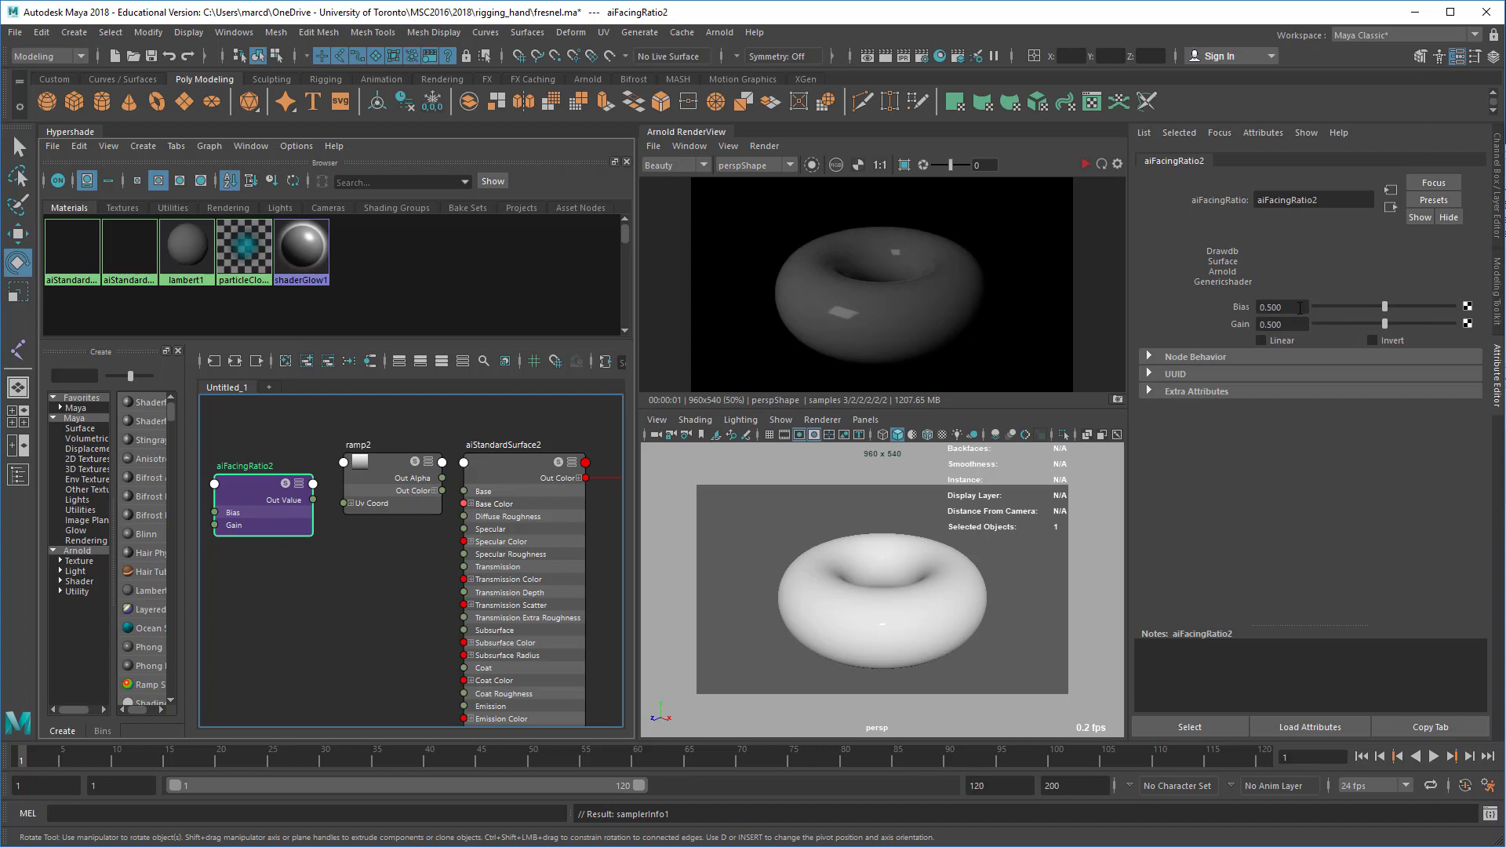
left_click(1300, 308)
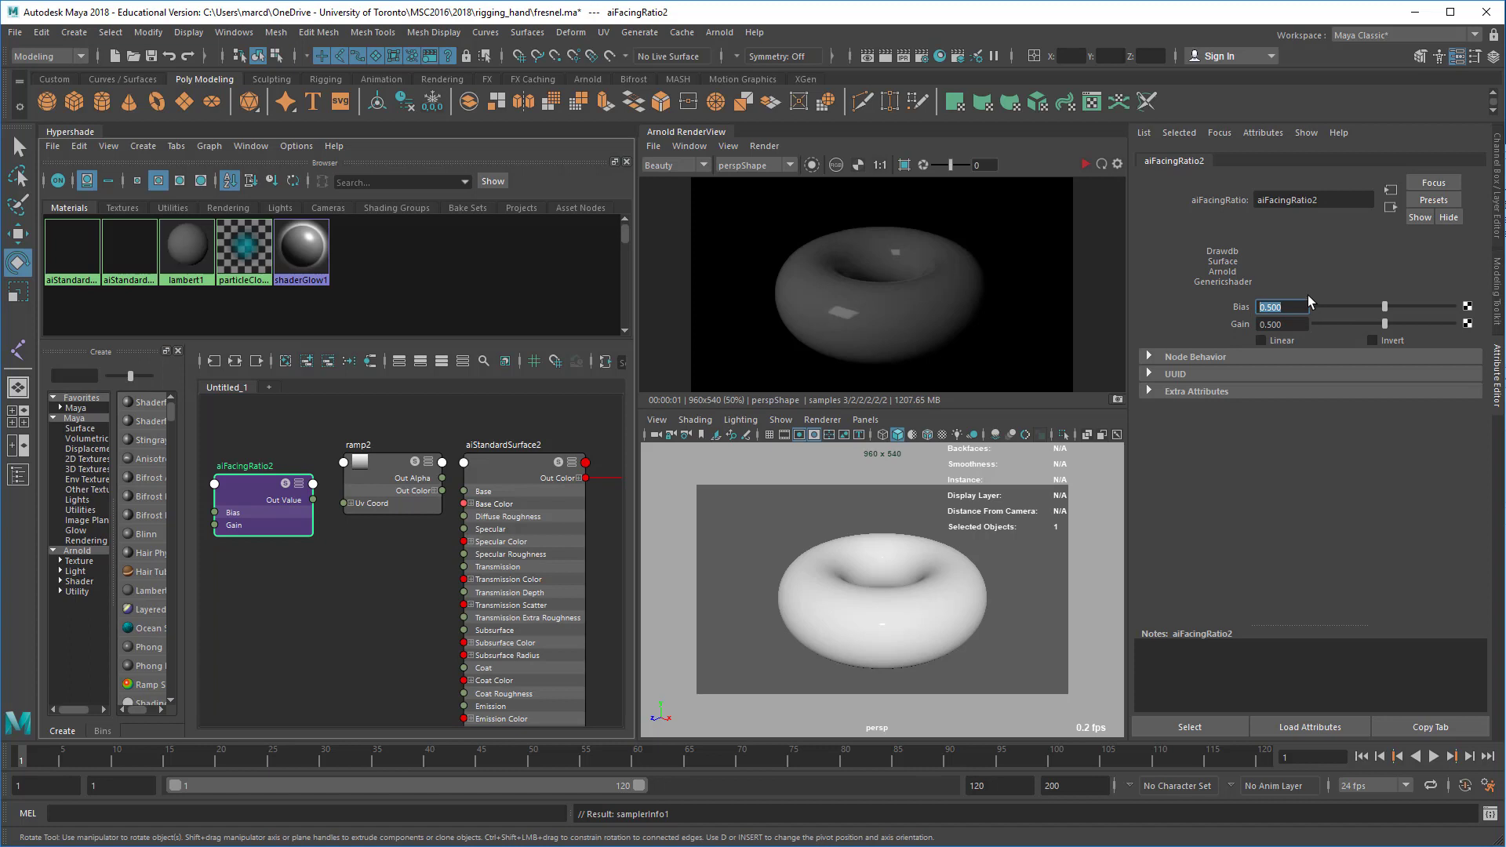
left_click(1296, 325)
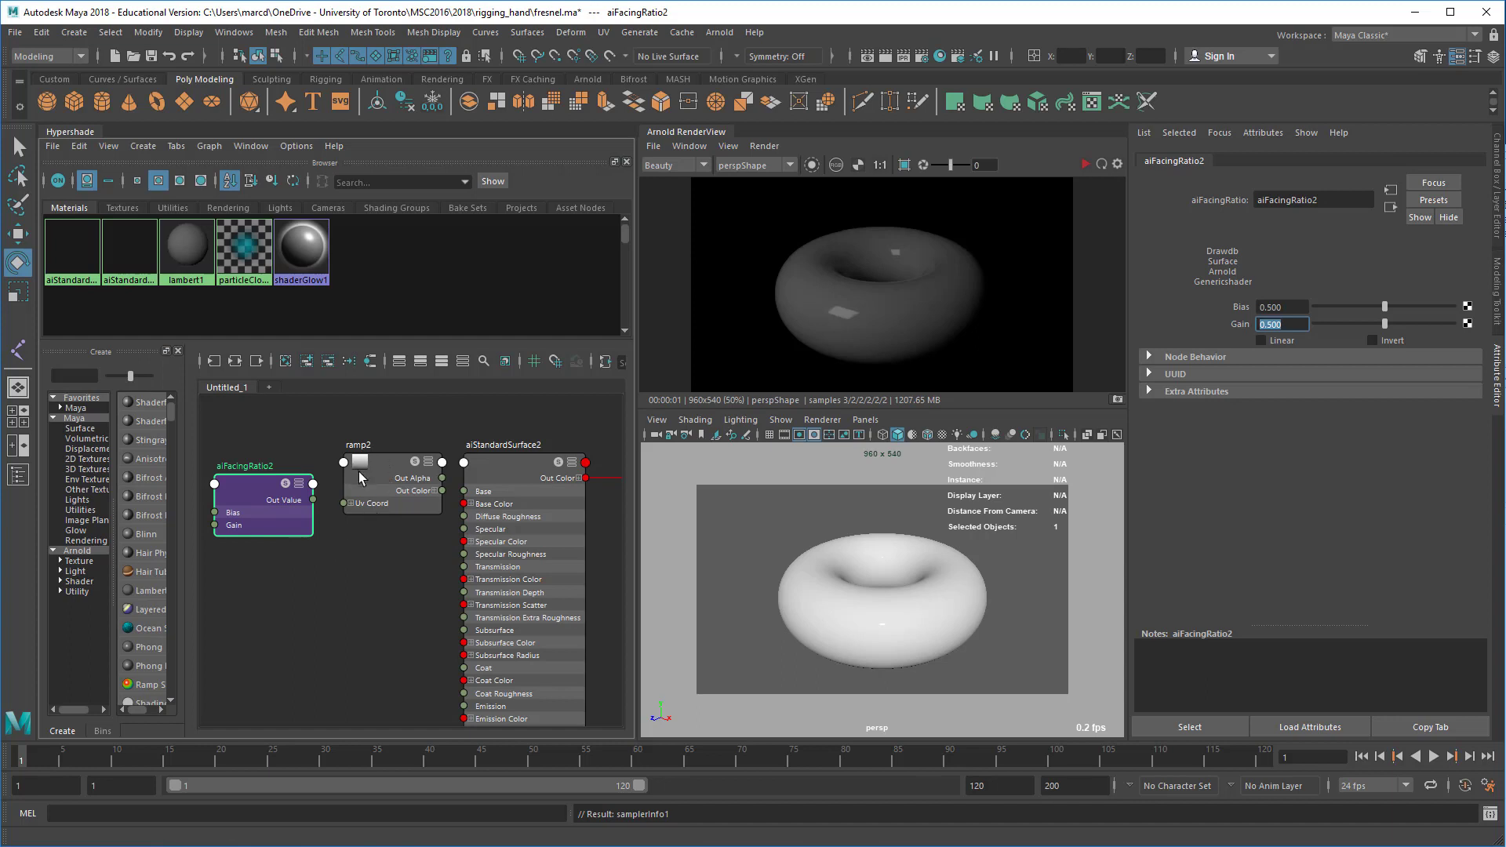
Step: Expand ramp2's Uv Coord input and connect aiFacingRatio2's Out Value to its V Coord
left_click_drag(265, 501, 270, 473)
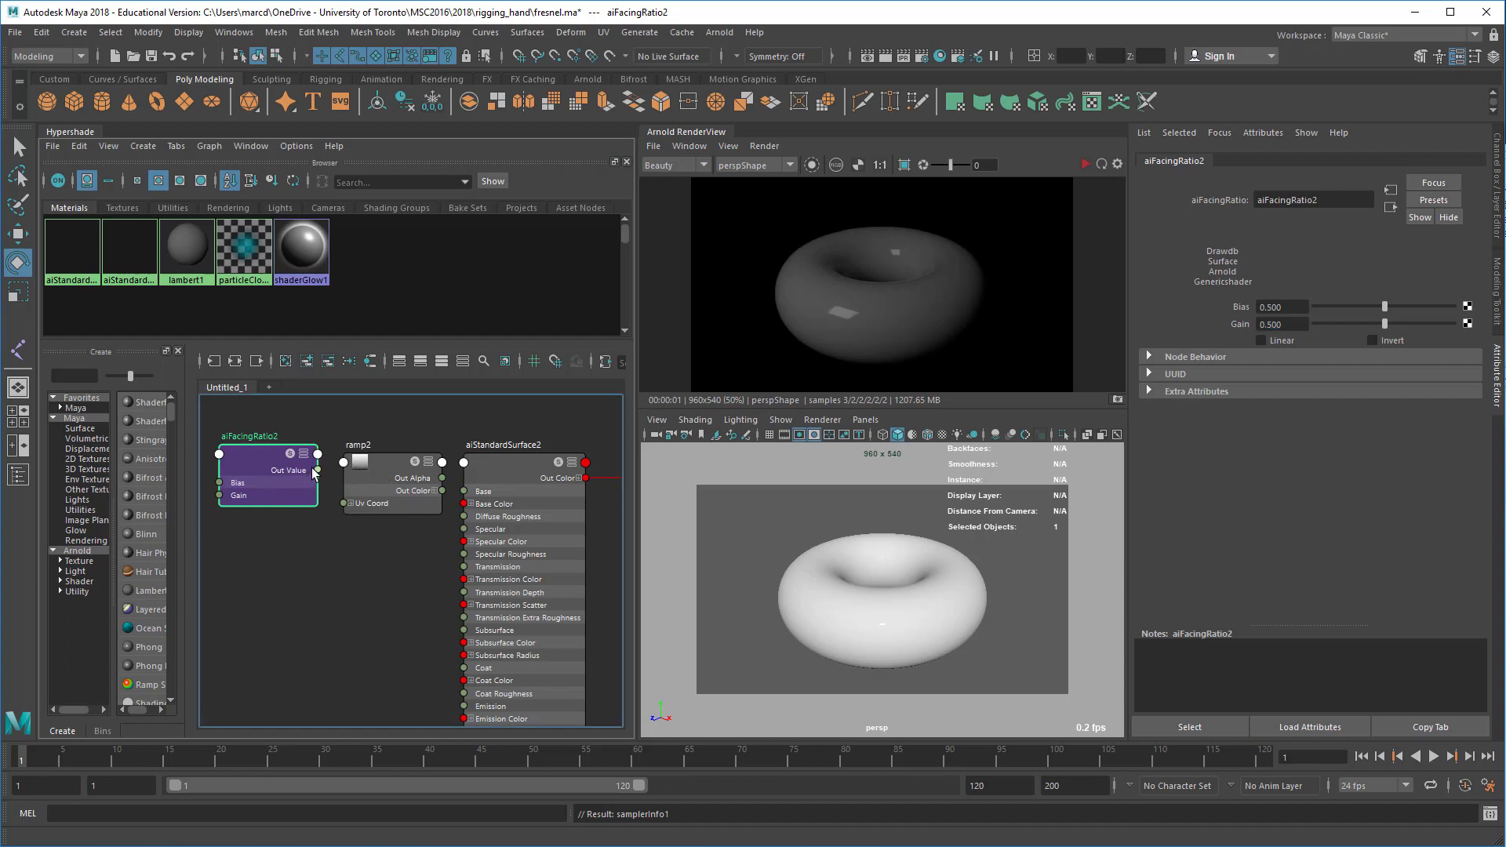
left_click_drag(345, 503, 362, 536)
left_click(351, 502)
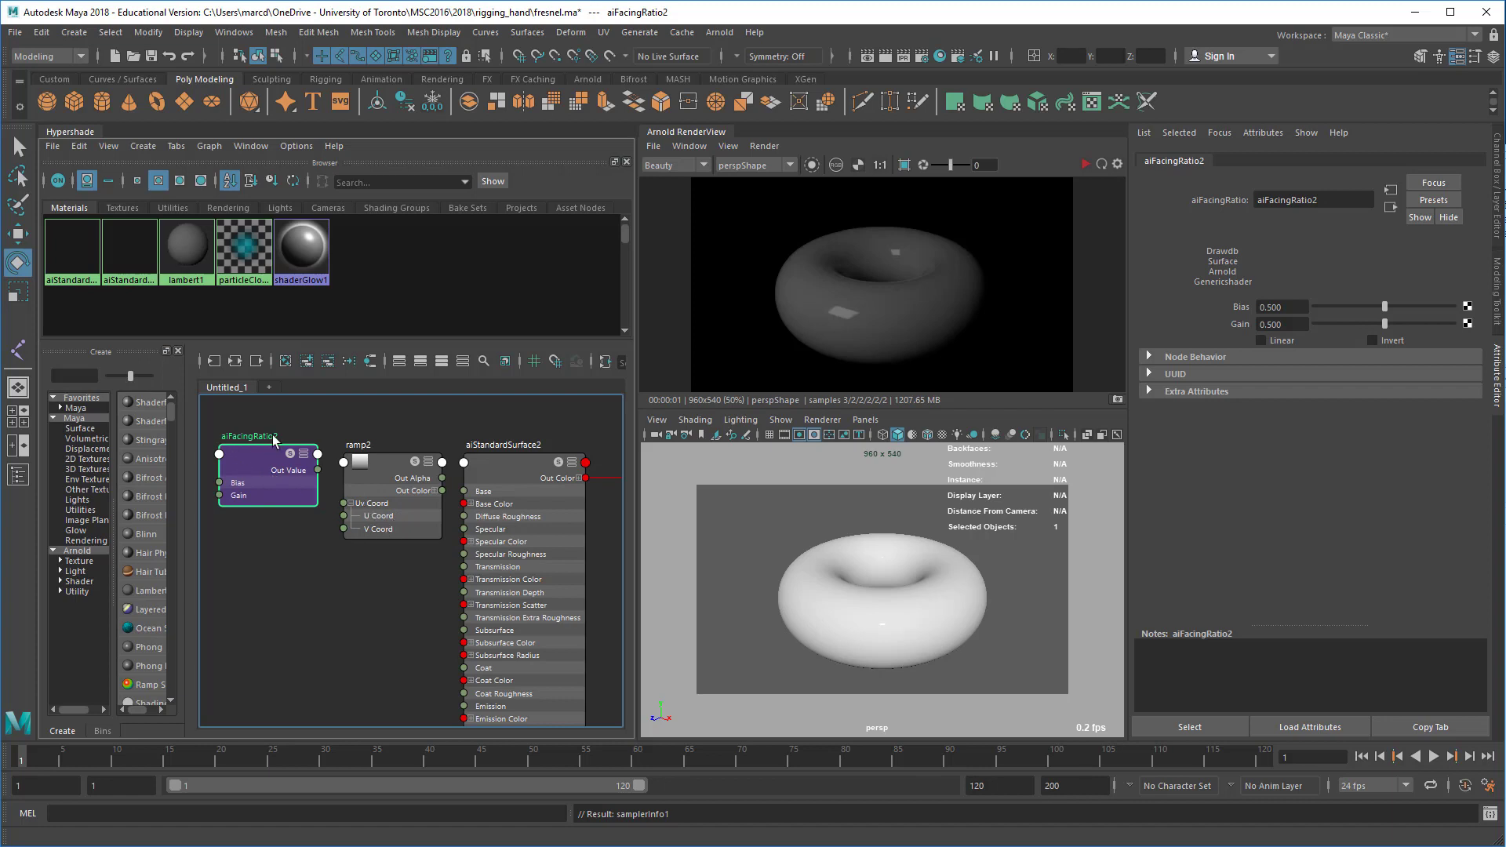
left_click_drag(319, 472, 342, 530)
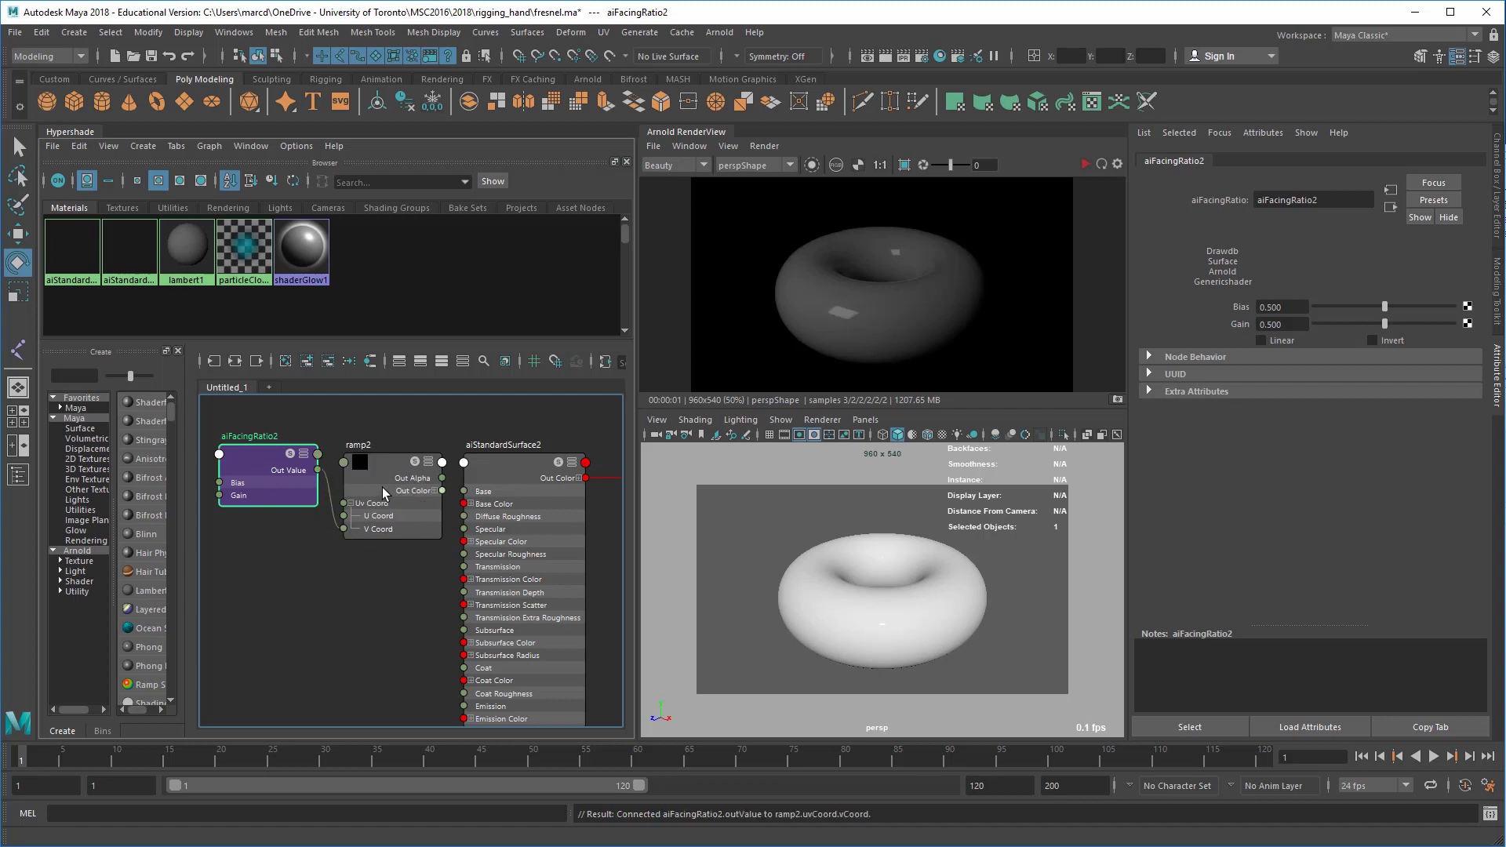
Step: Connect ramp2's Out Color to aiStandardSurface2's Base Color and start the Arnold render
left_click_drag(300, 499, 293, 495)
left_click_drag(416, 515, 389, 508)
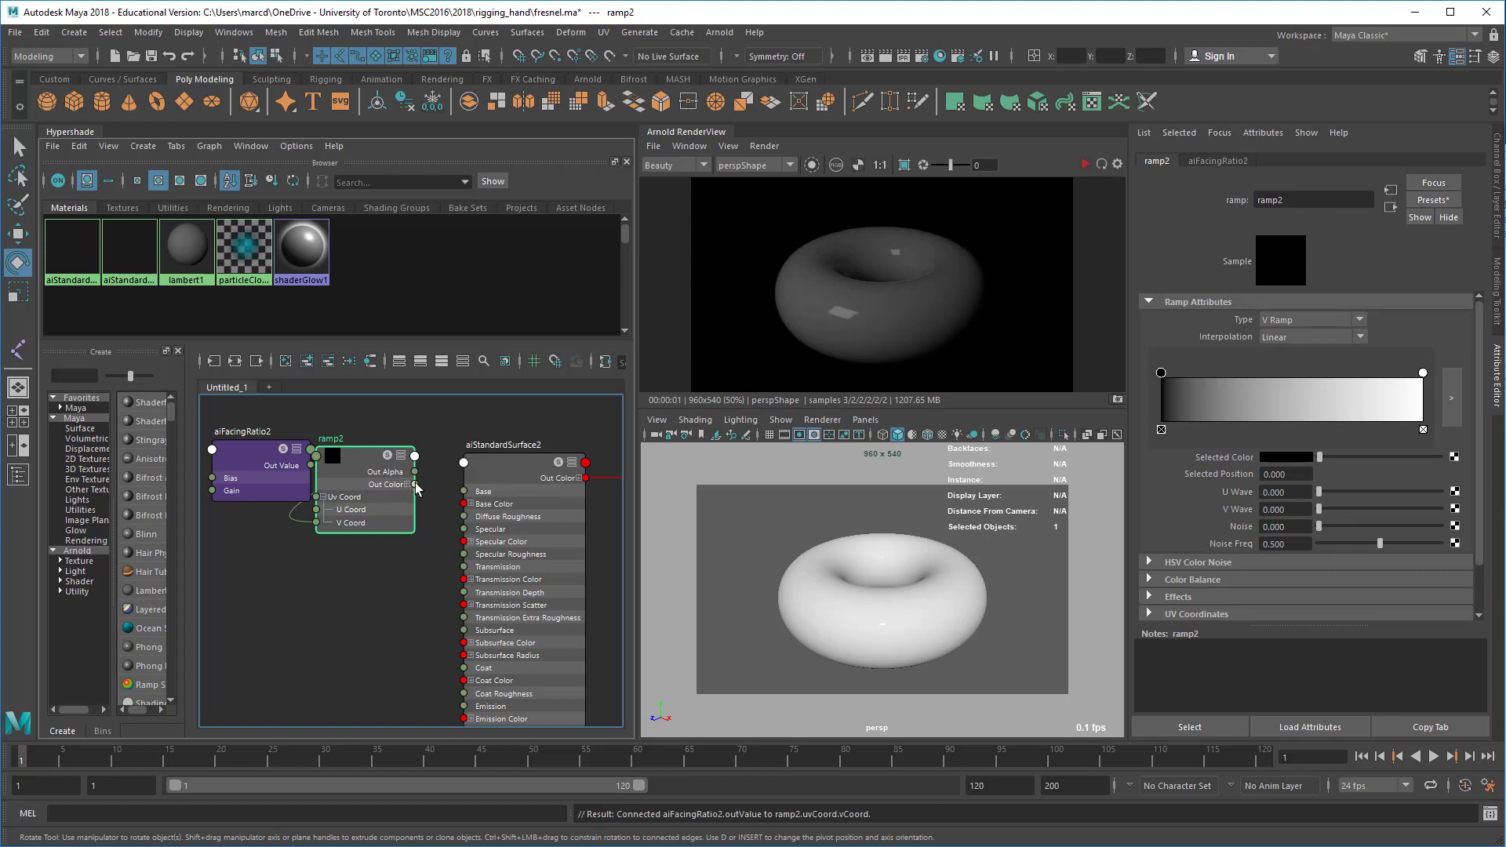
left_click_drag(414, 484, 464, 505)
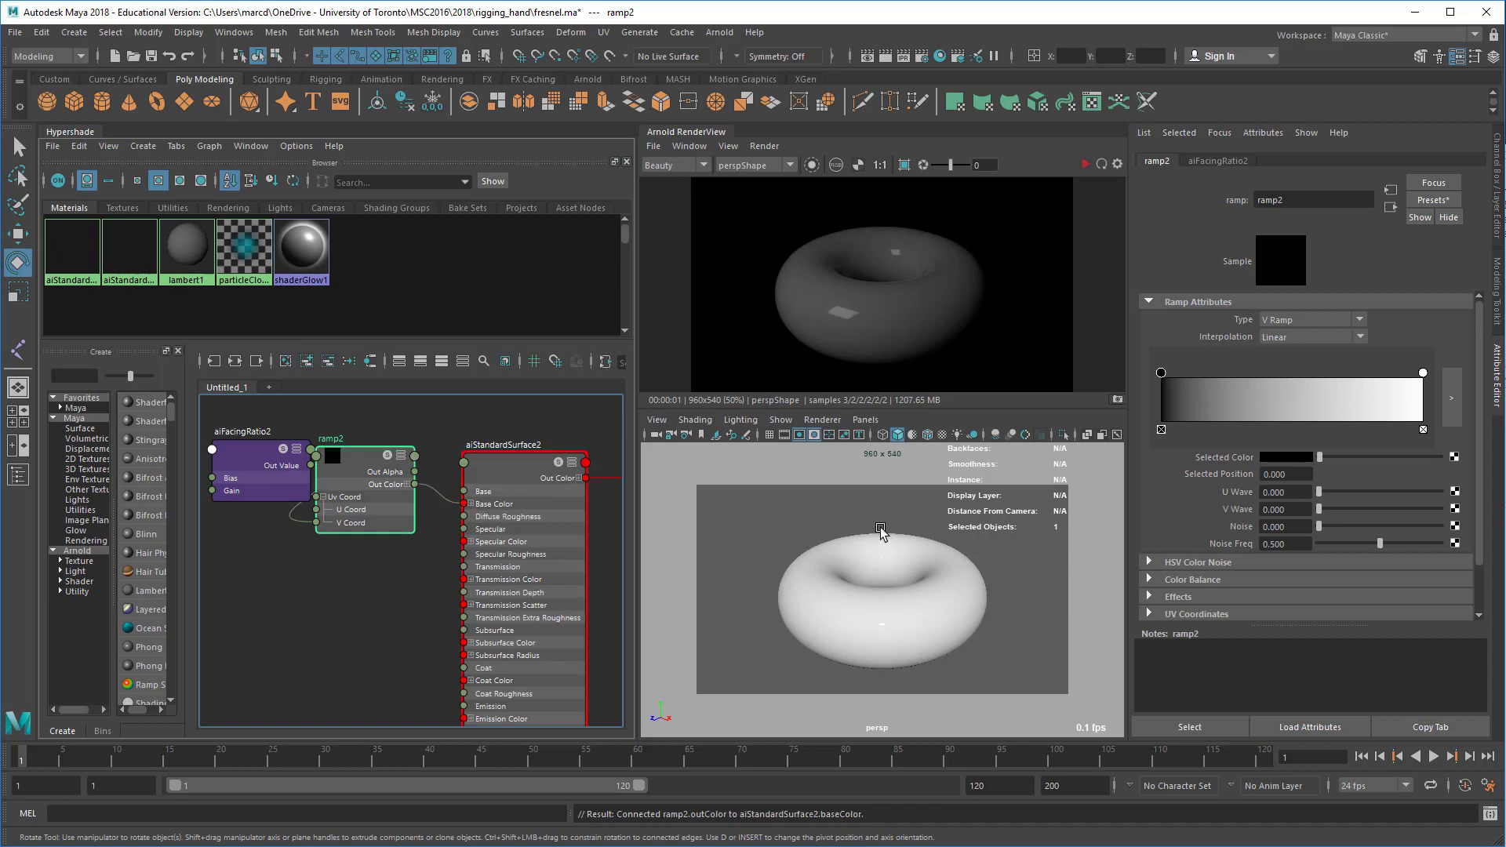
left_click(1085, 164)
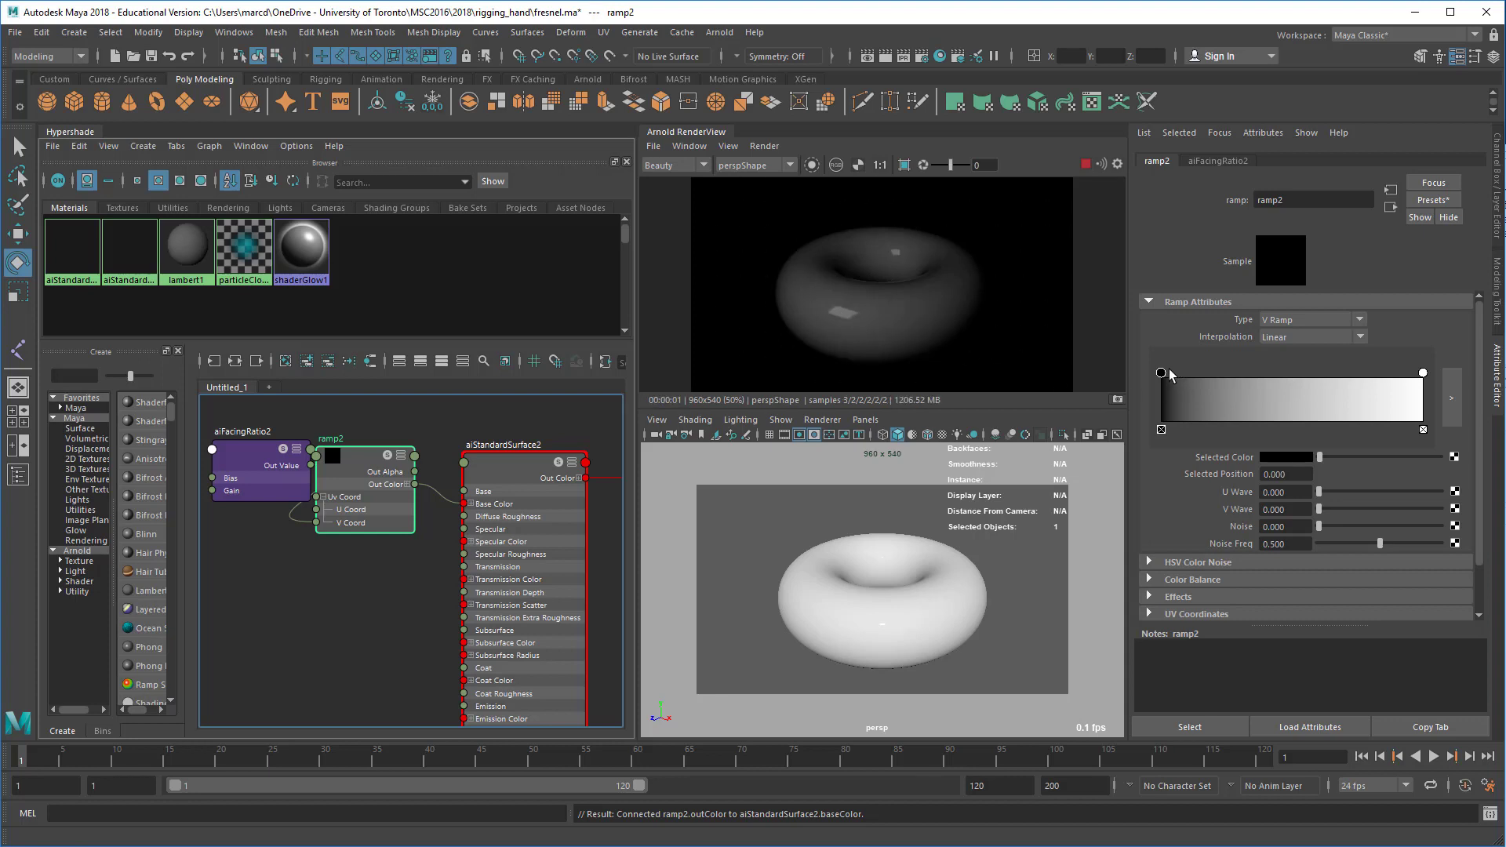
Step: Colour ramp2's start marker green and its end marker red
left_click(1275, 459)
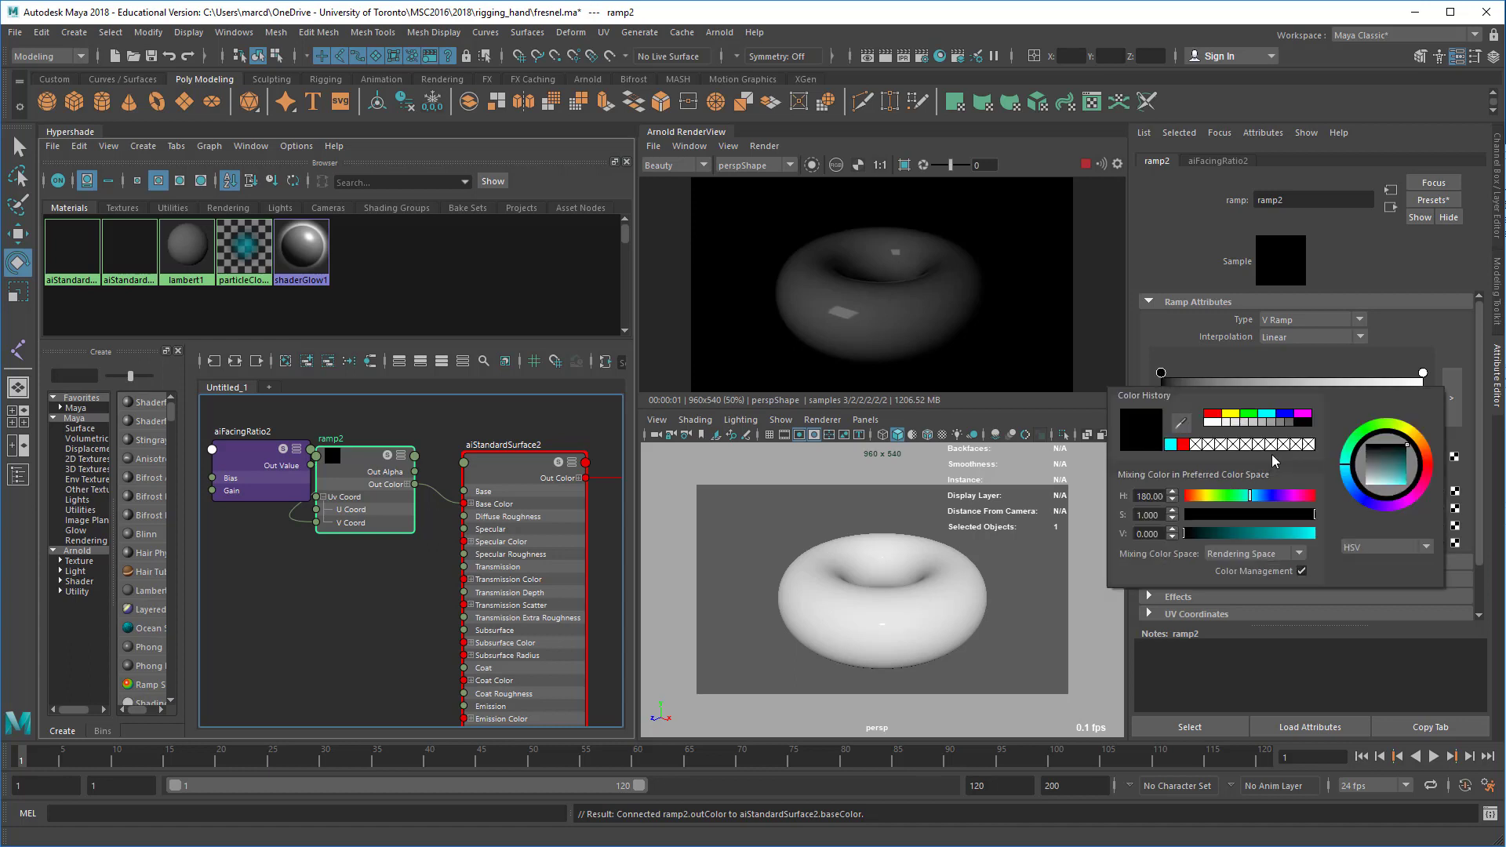
left_click(1249, 415)
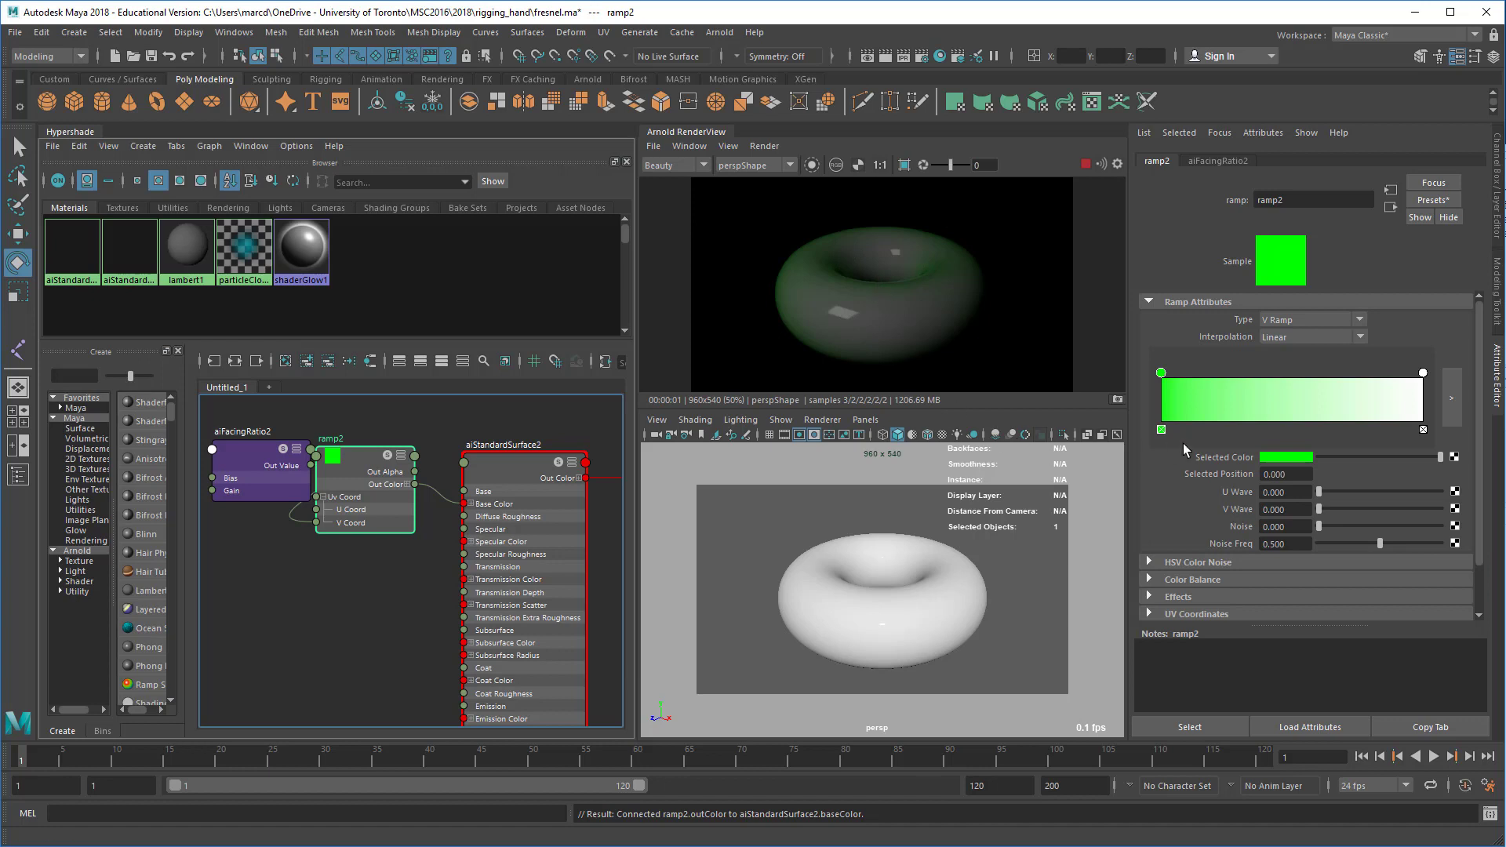
left_click(1424, 372)
left_click(1293, 459)
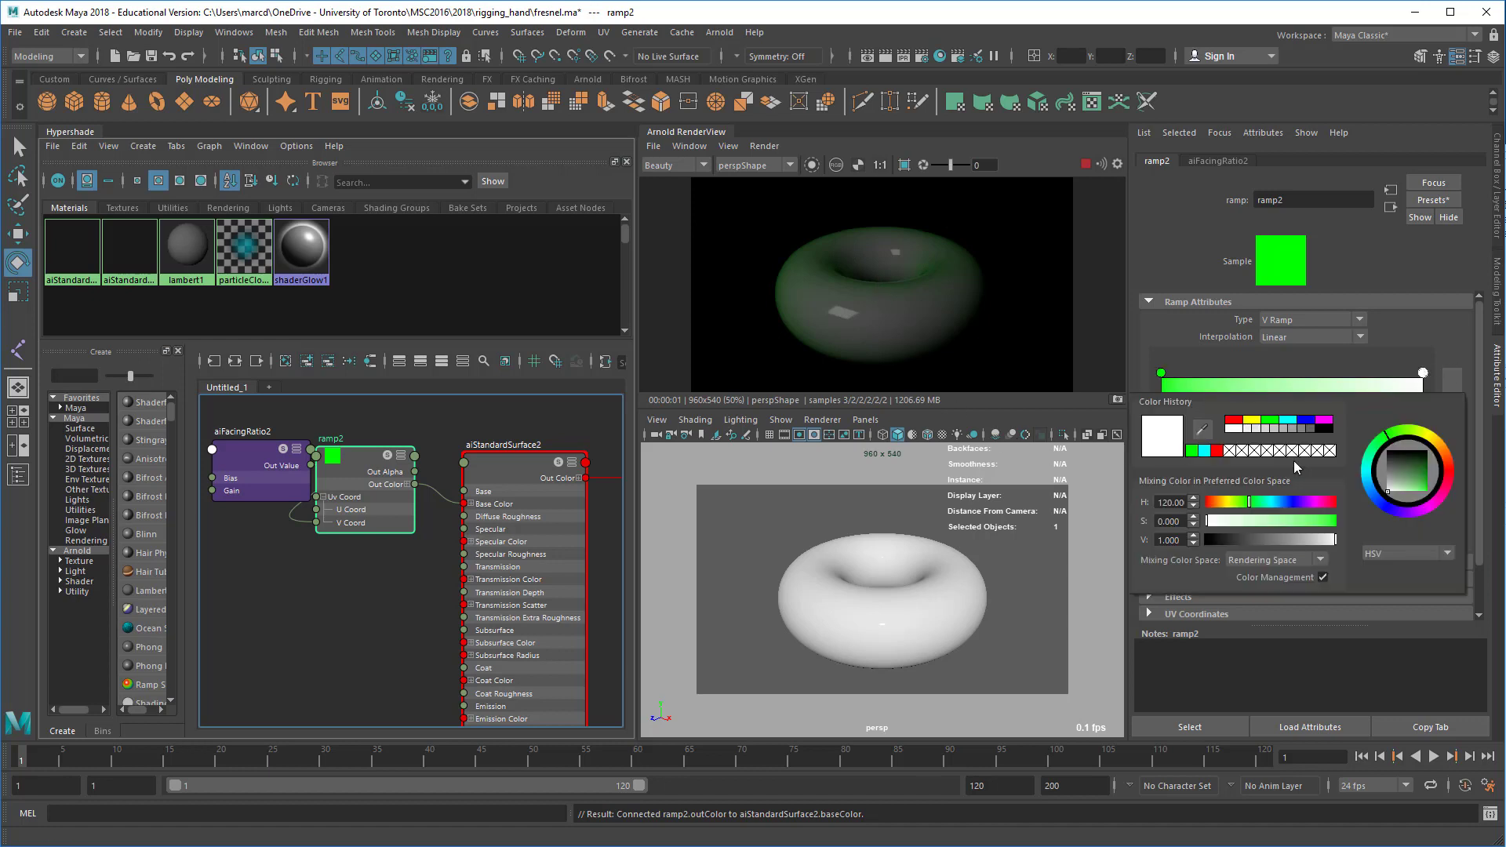
left_click(1217, 452)
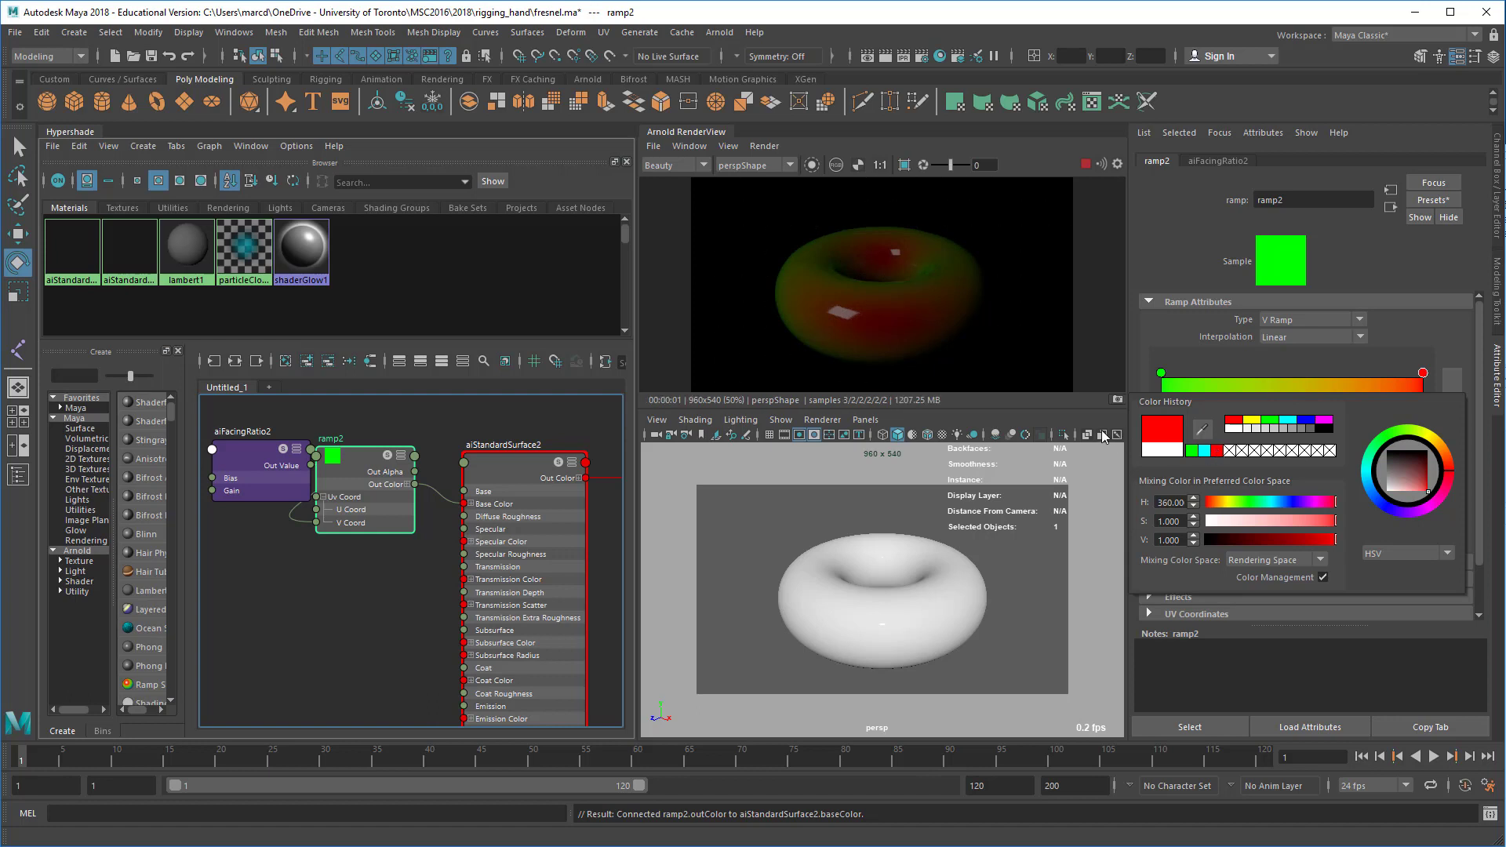
Step: Add an orange marker to ramp2, delete the red end marker, and move the orange one to position 1.000
left_click(1336, 384)
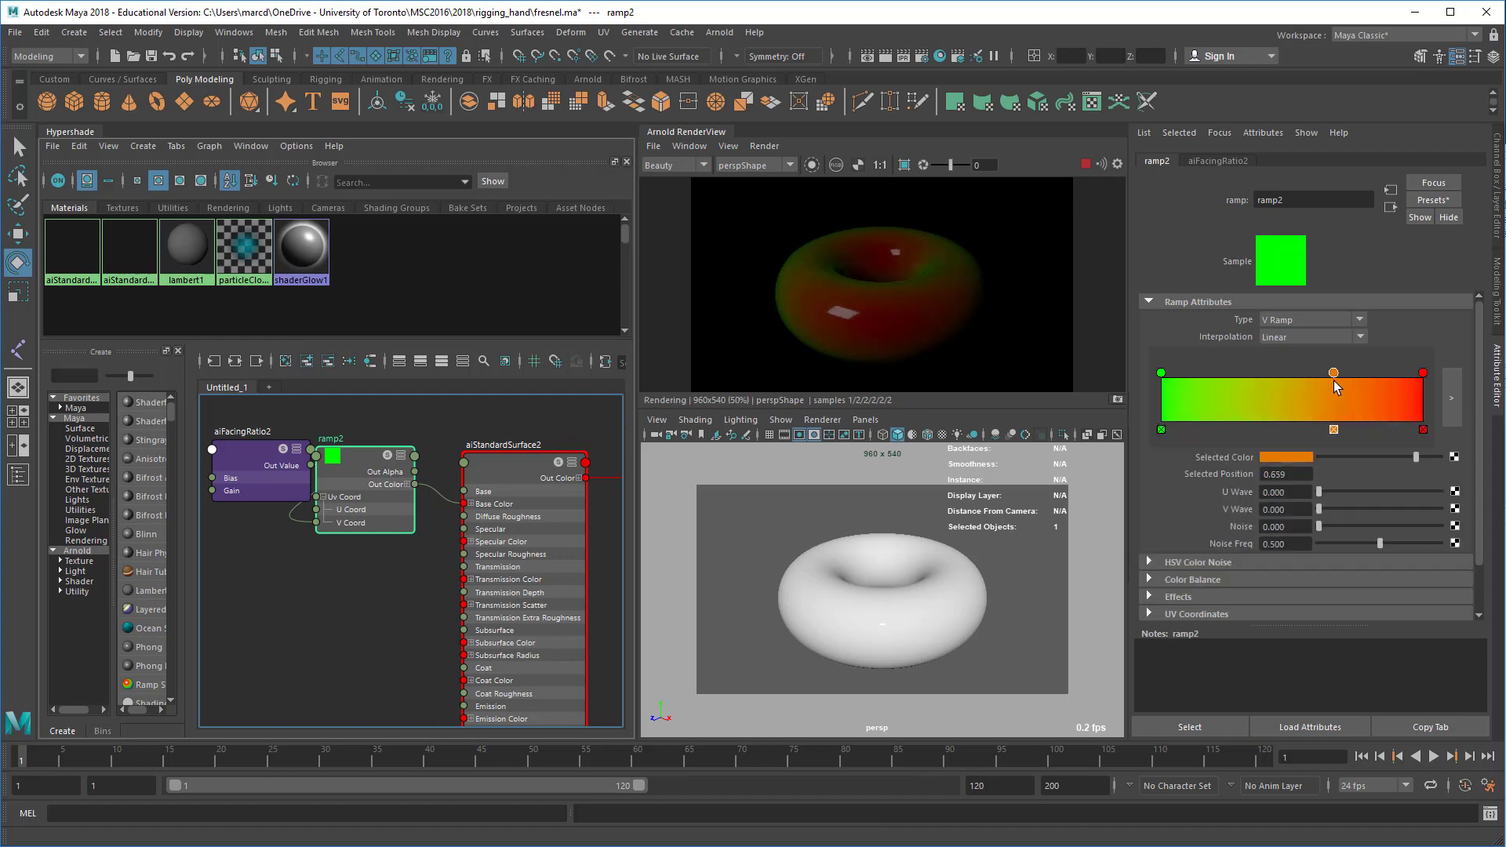
left_click(1423, 429)
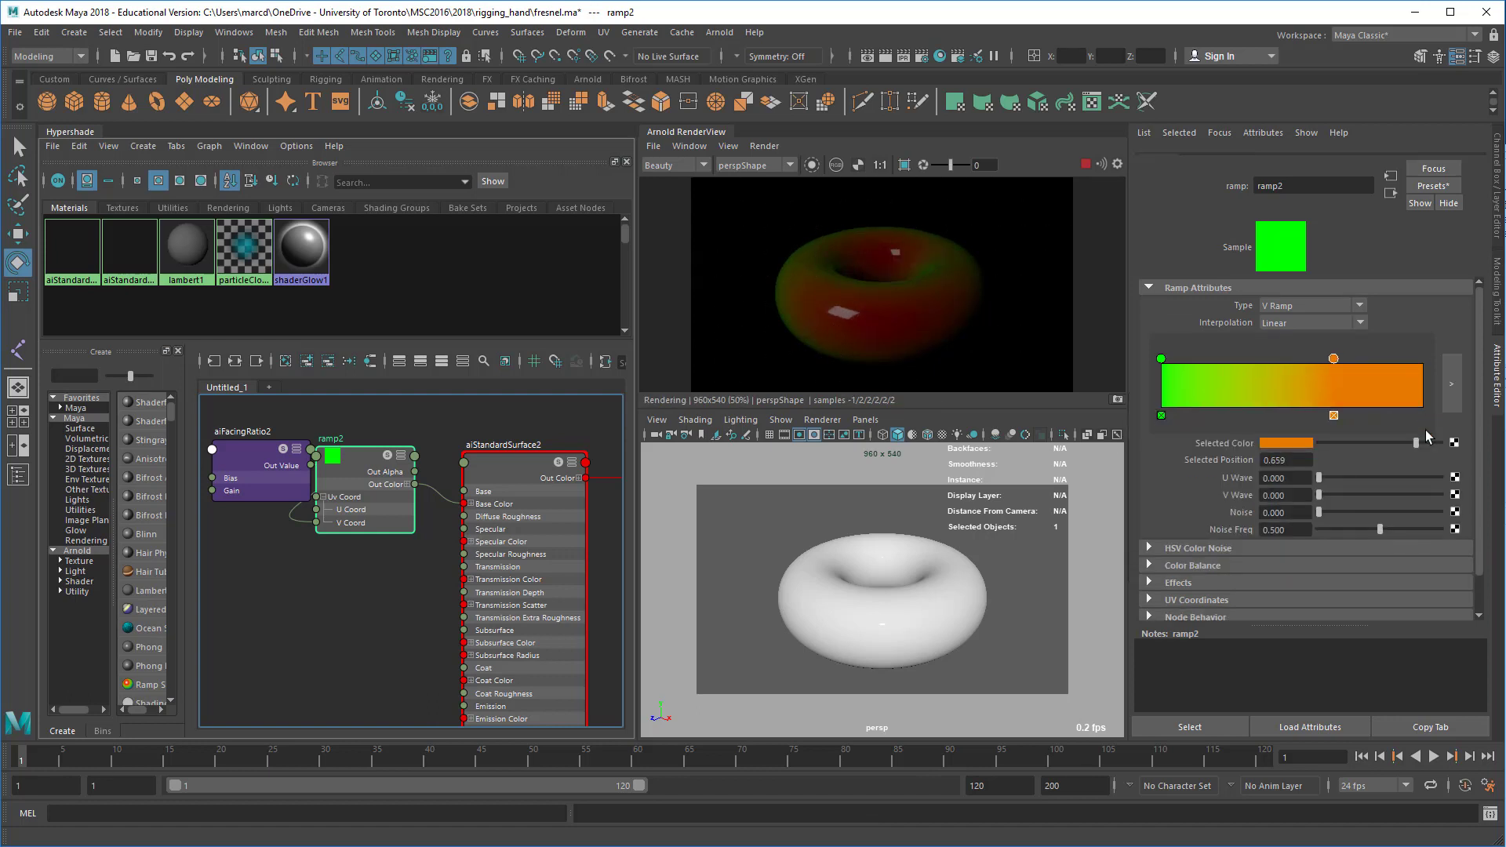
left_click_drag(1333, 371, 1423, 373)
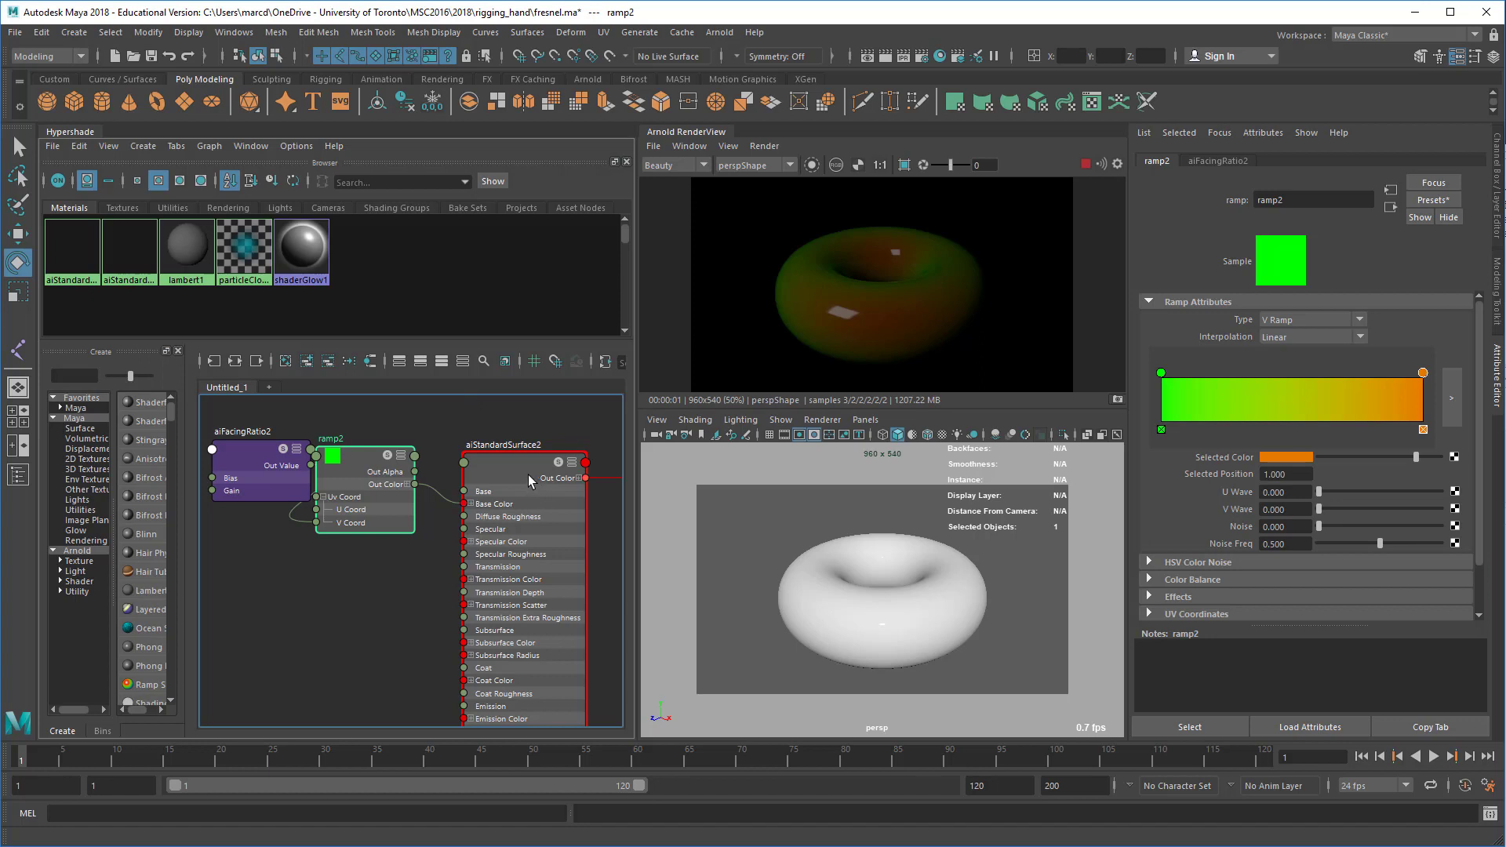
Step: Connect ramp2's Out Color to aiStandardSurface2's Emission Color and raise the Emission Weight to about 0.39
left_click_drag(529, 474, 508, 439)
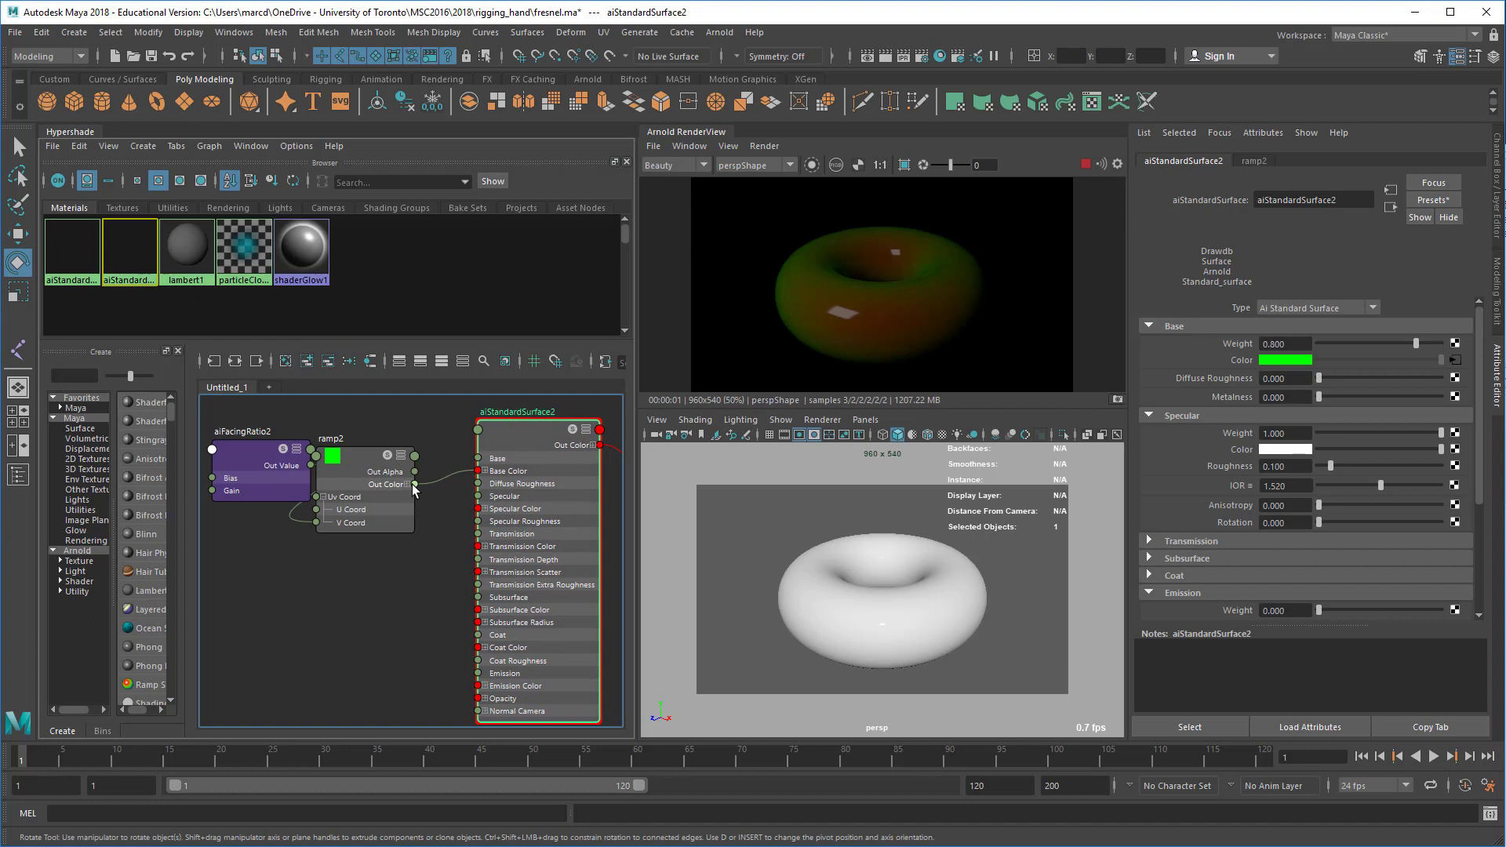
left_click_drag(415, 488, 479, 691)
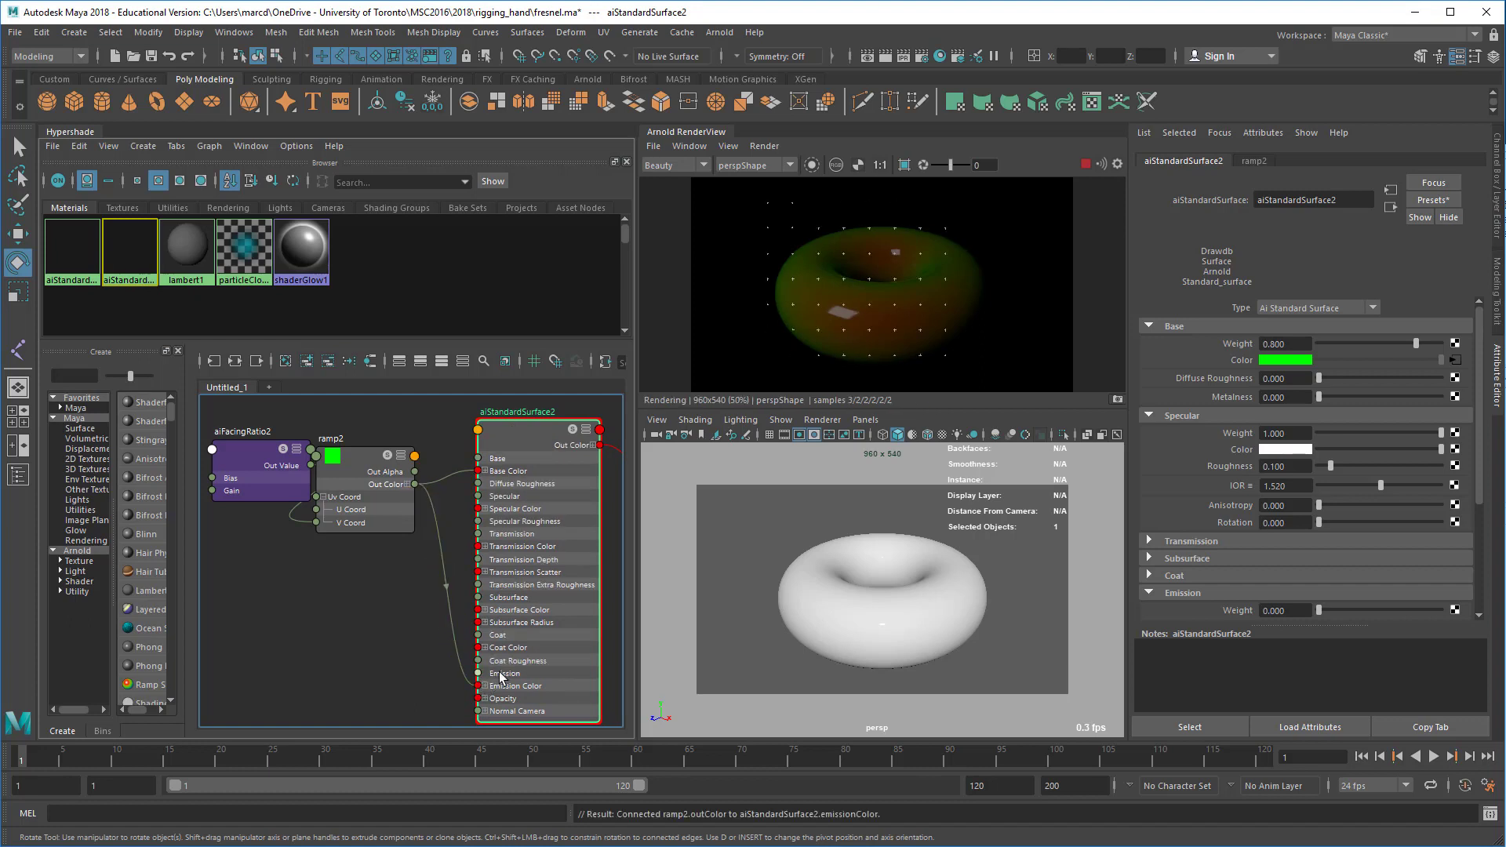
scroll(1230, 543, "down", 3)
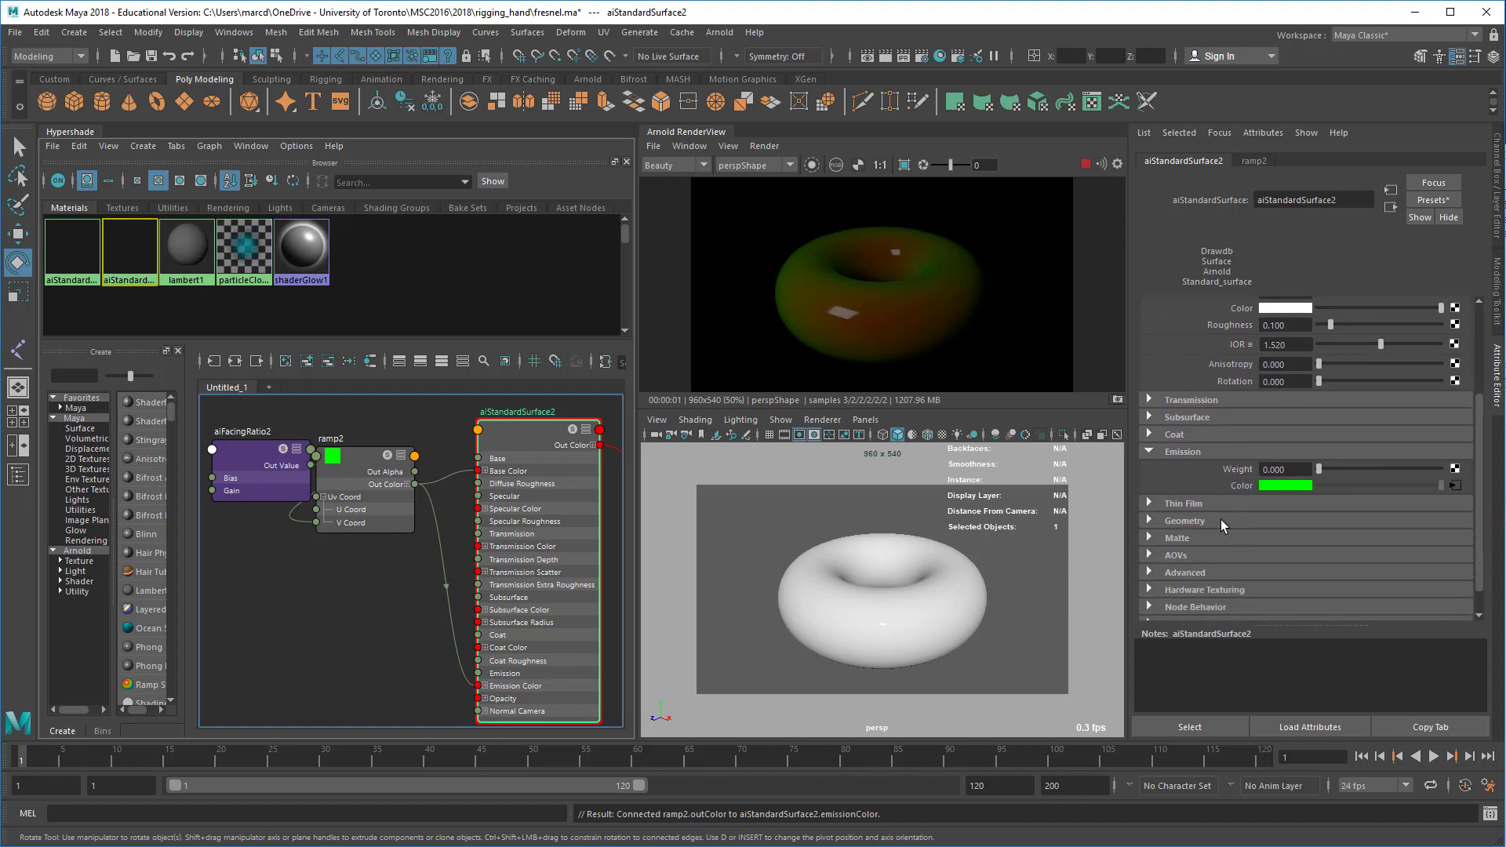
left_click_drag(1319, 469, 1366, 474)
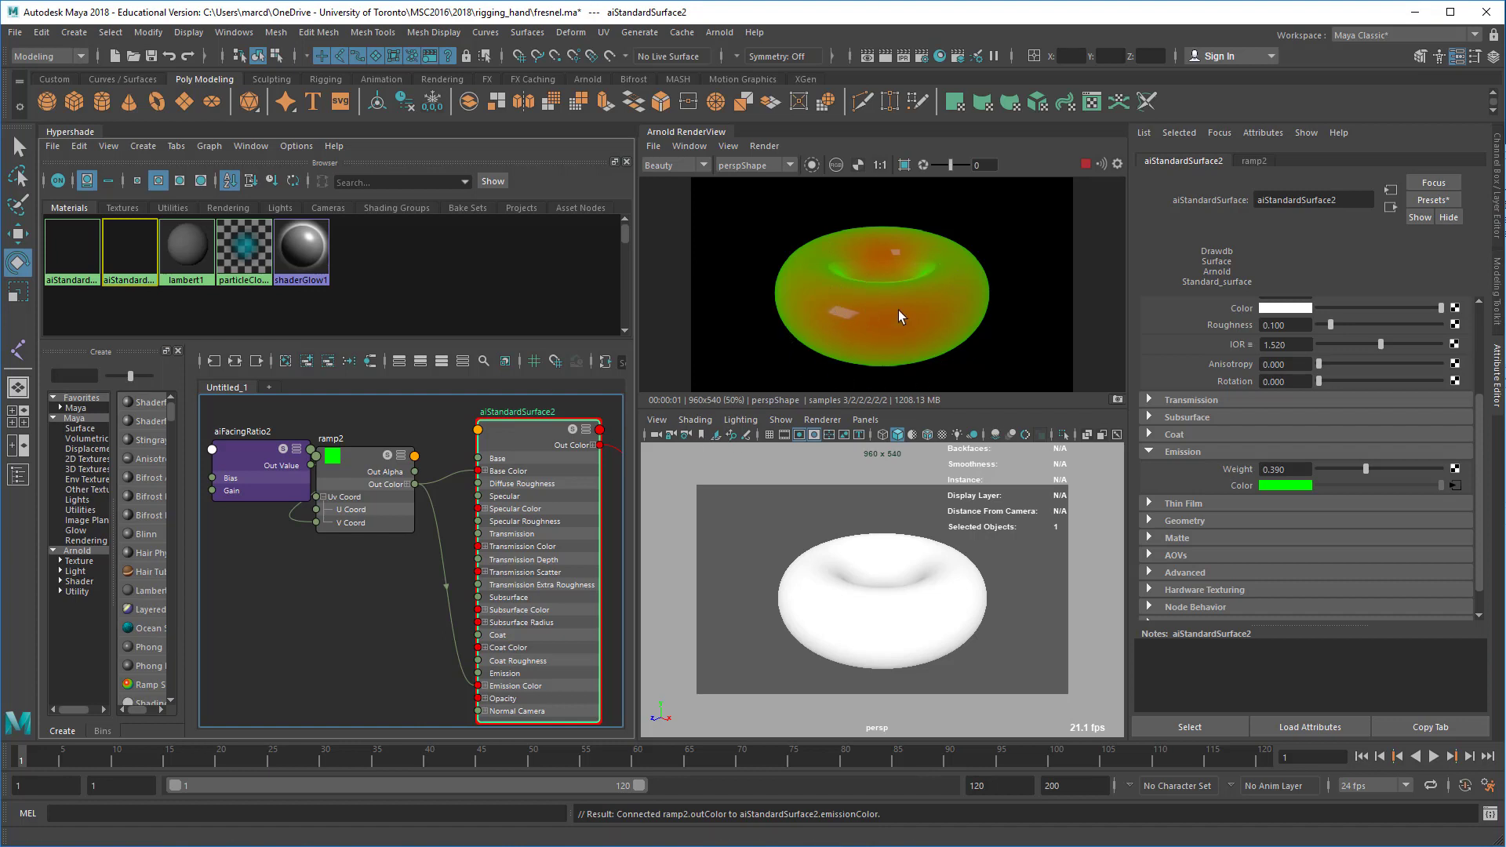
Step: Recolour ramp2 to run from a white start marker to a medium grey marker at about position 0.704
left_click(389, 521)
left_click(1162, 373)
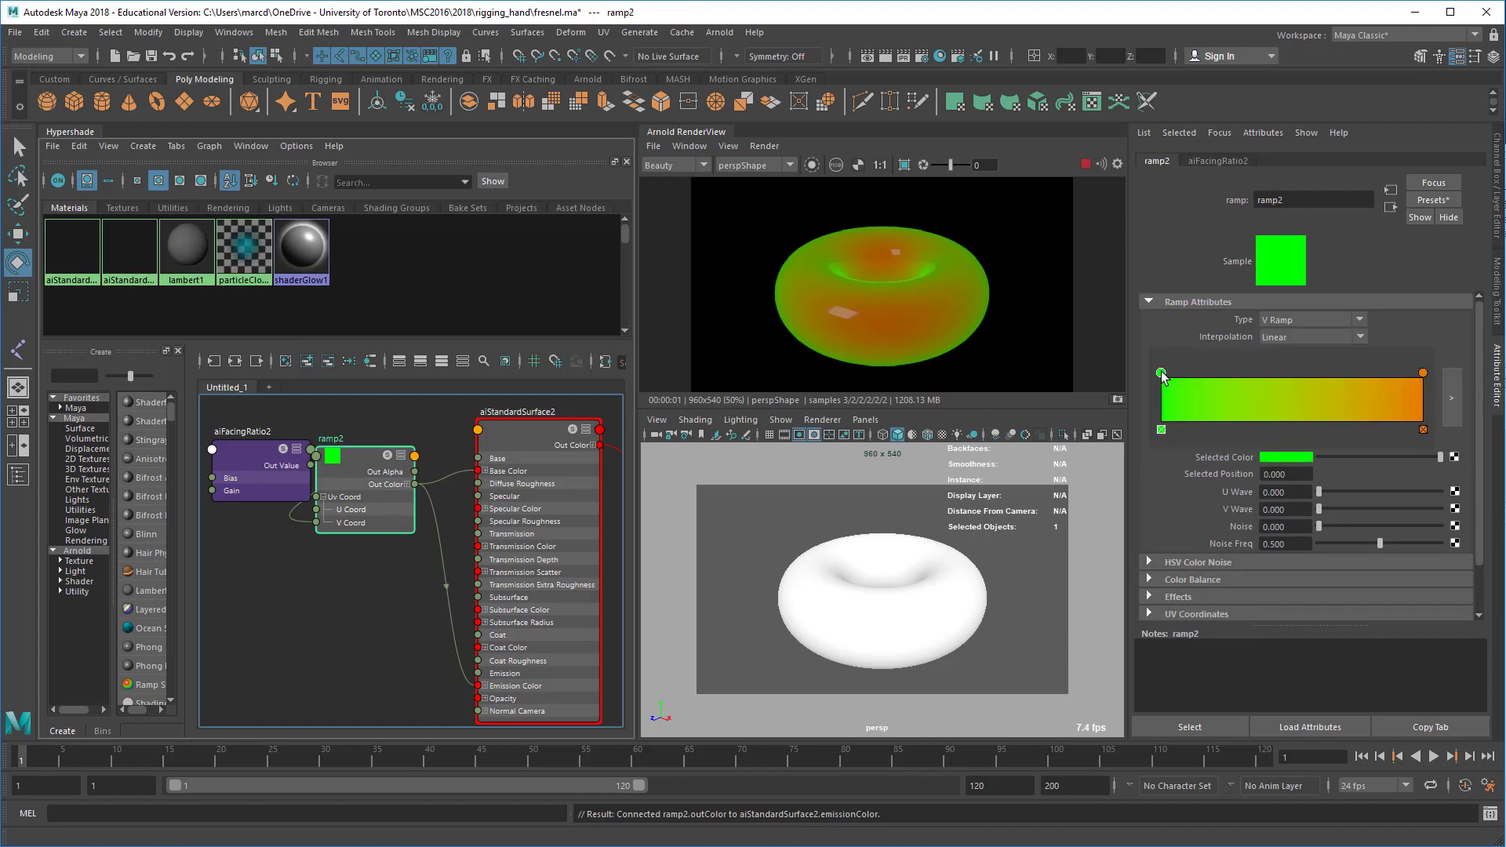
left_click(1424, 373)
left_click_drag(1416, 457, 1377, 458)
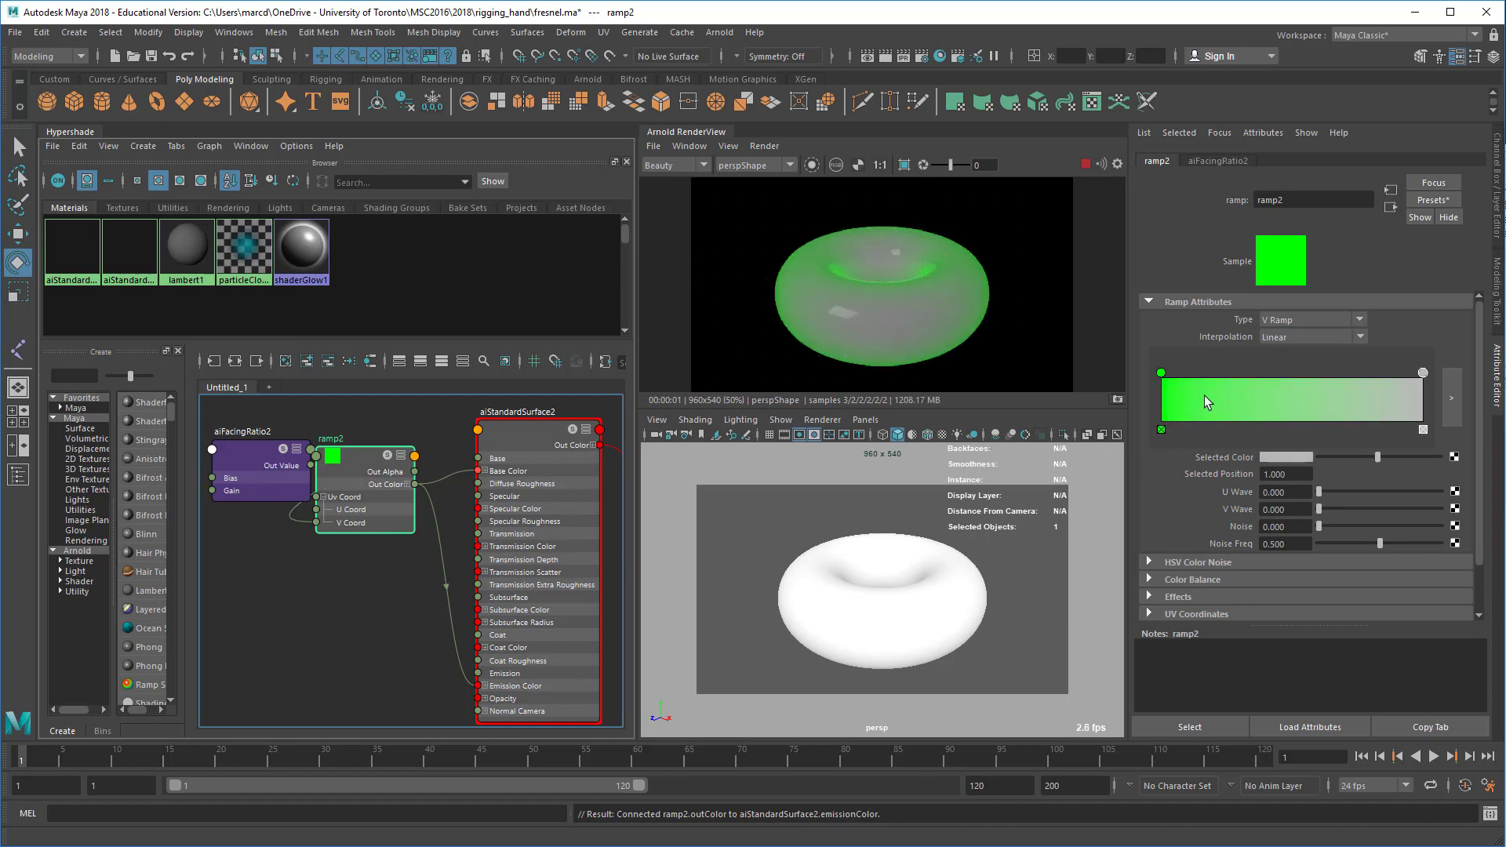
left_click(1162, 373)
mouse_move(1441, 457)
left_mouse_down()
mouse_move(1263, 453)
mouse_move(1442, 459)
left_mouse_up()
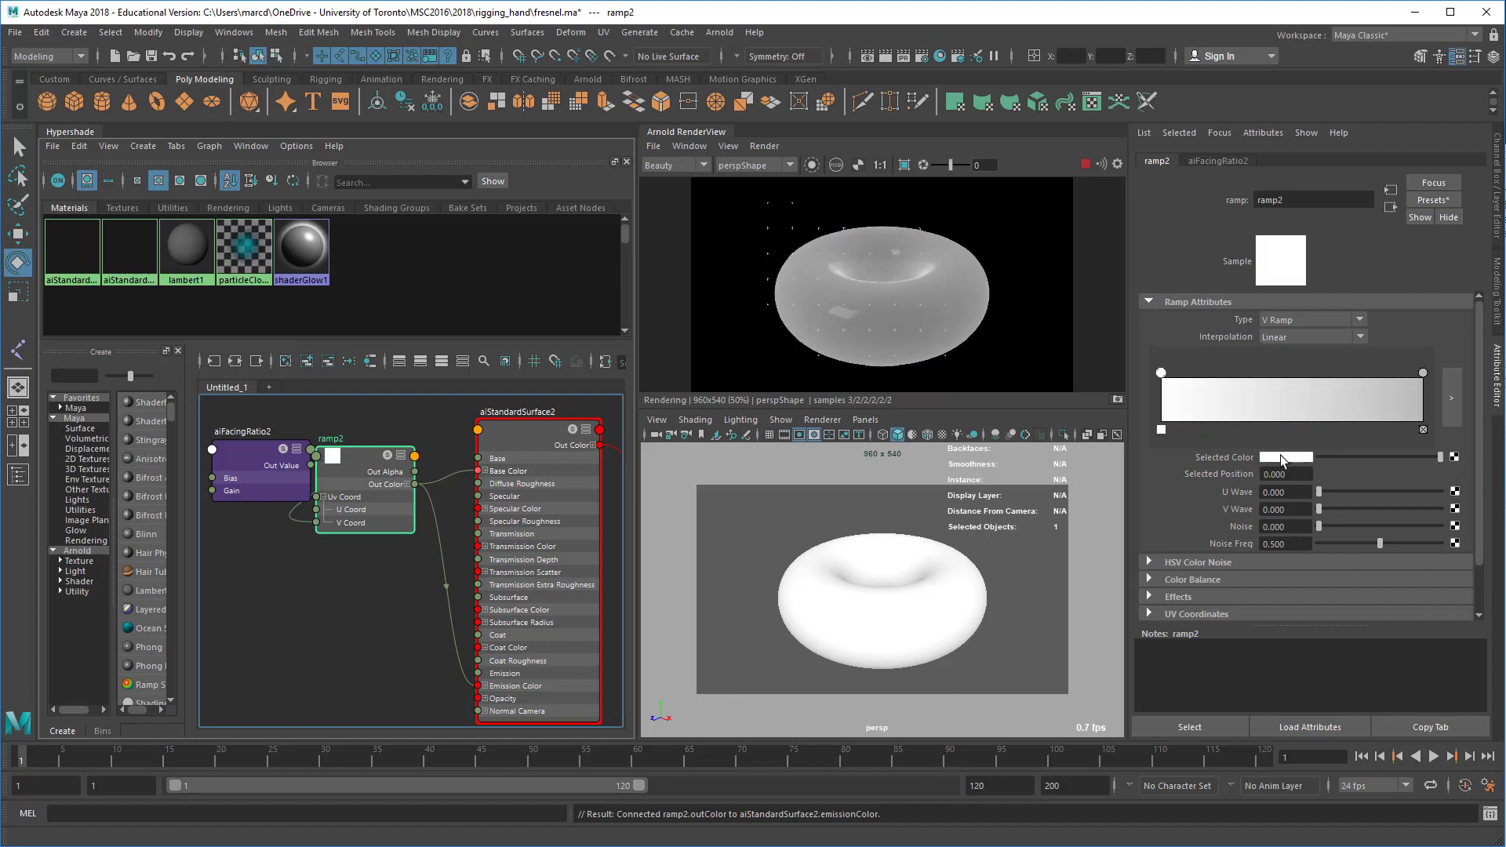
left_click_drag(1425, 373, 1345, 373)
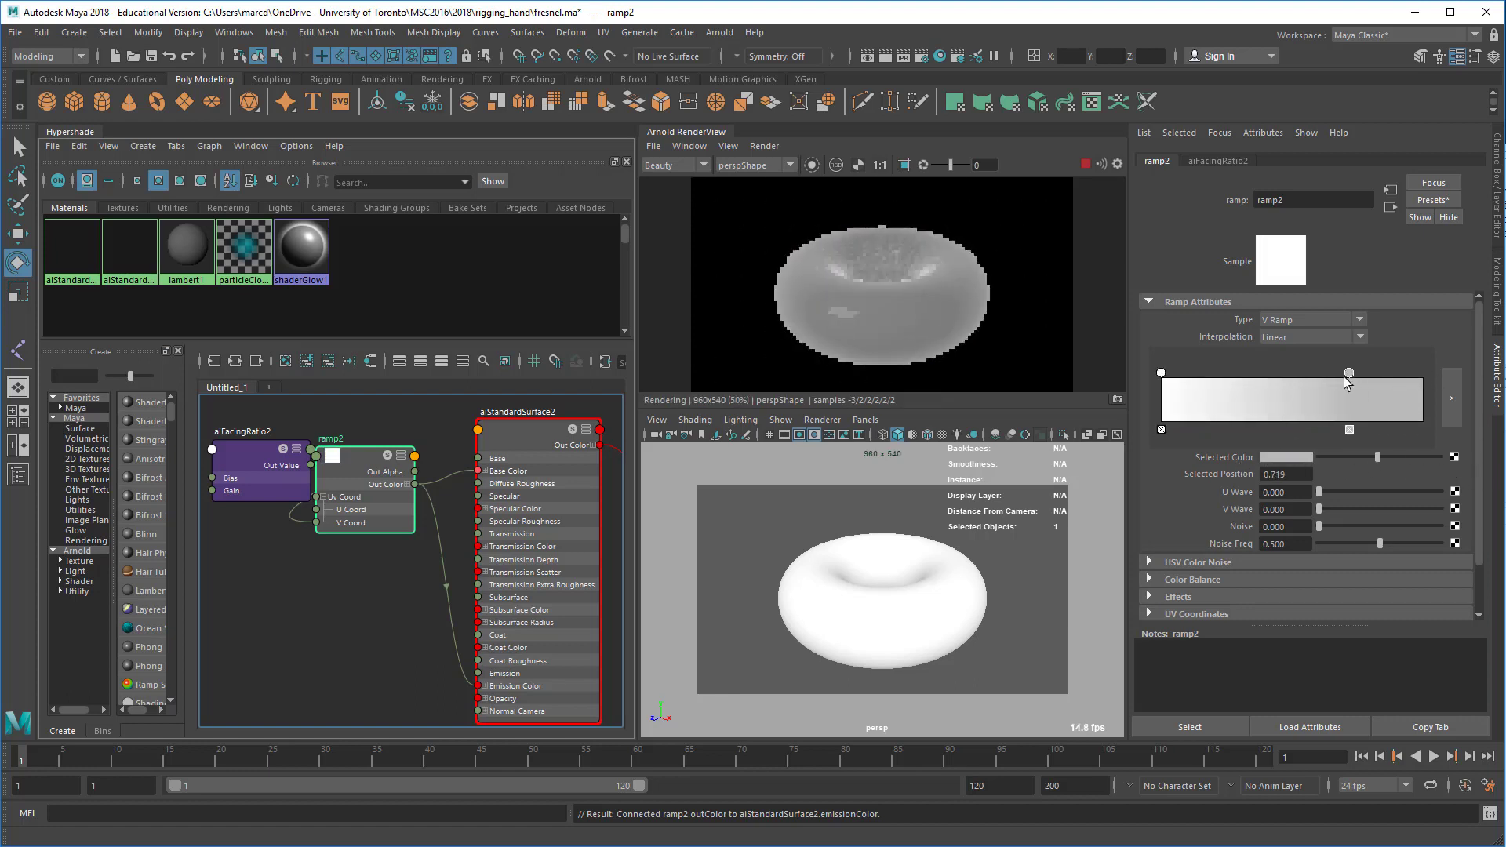
left_click(1343, 457)
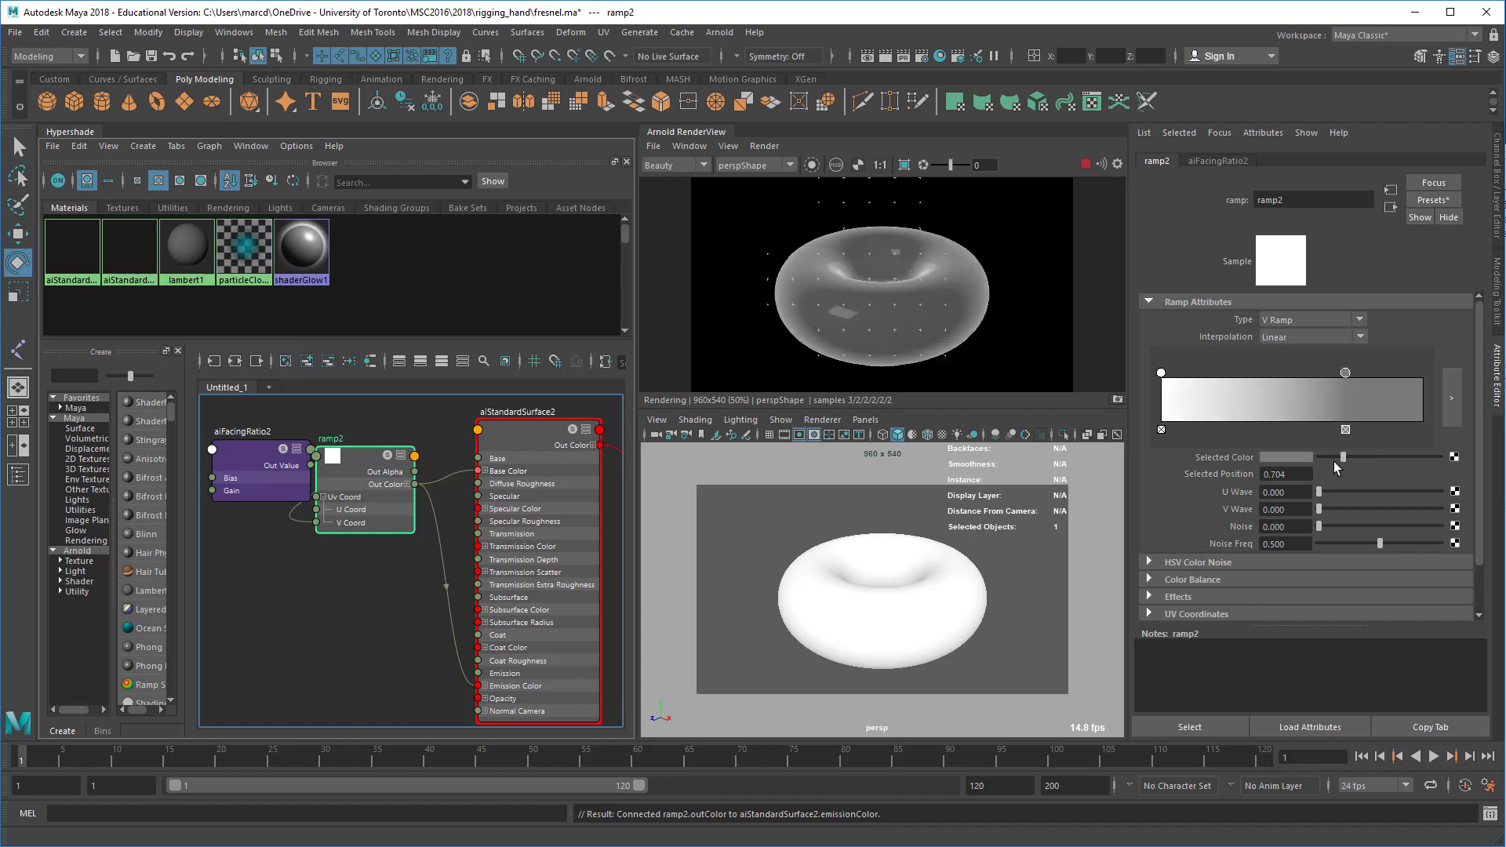
Step: Set ramp2's interpolation to Smooth and move the white marker to about position 0.287
left_click(1293, 338)
left_click(1301, 414)
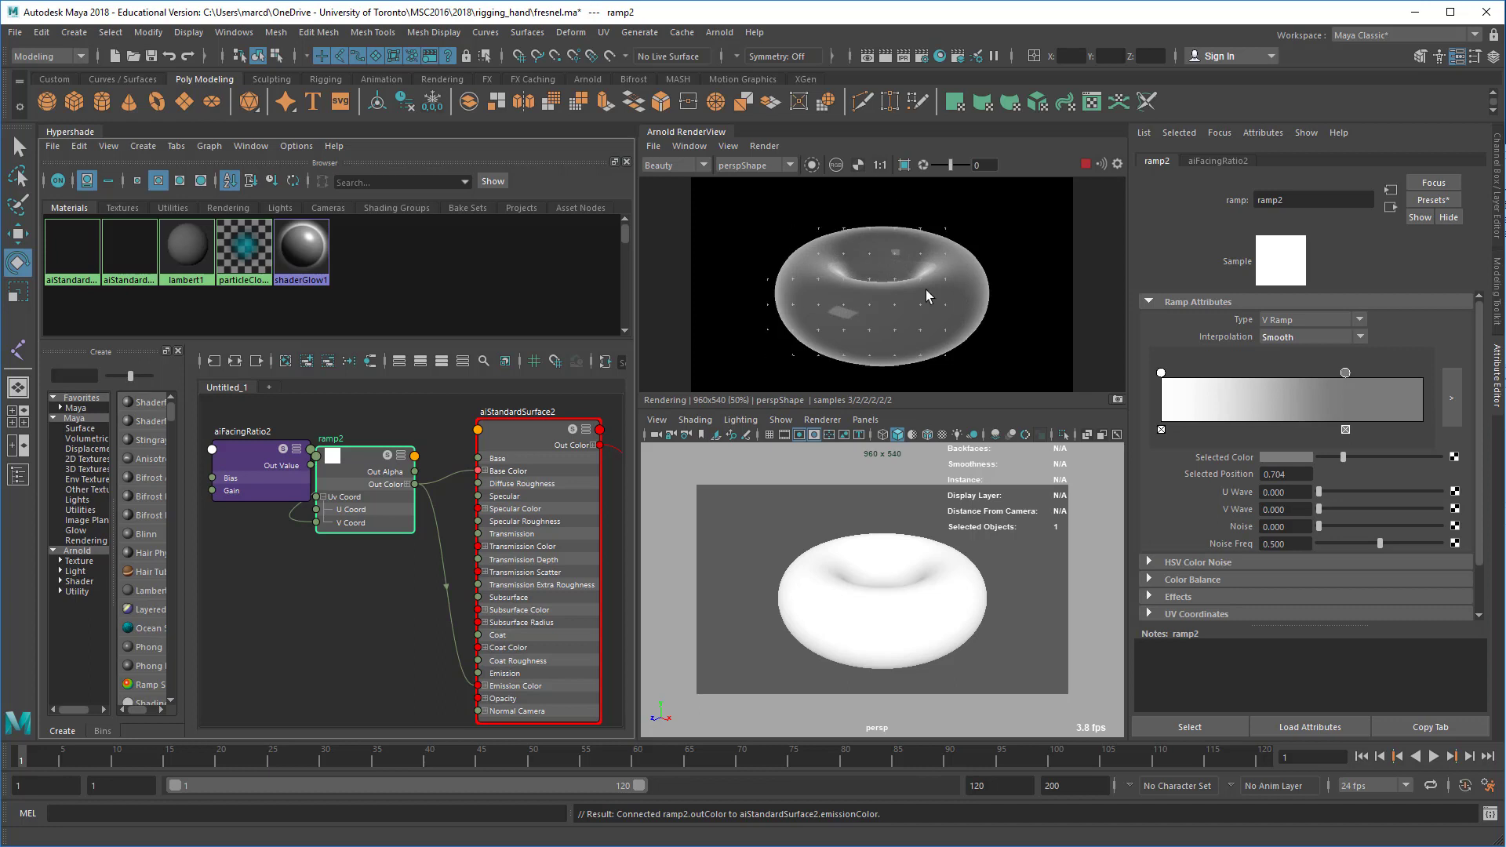
left_click_drag(1161, 375, 1237, 374)
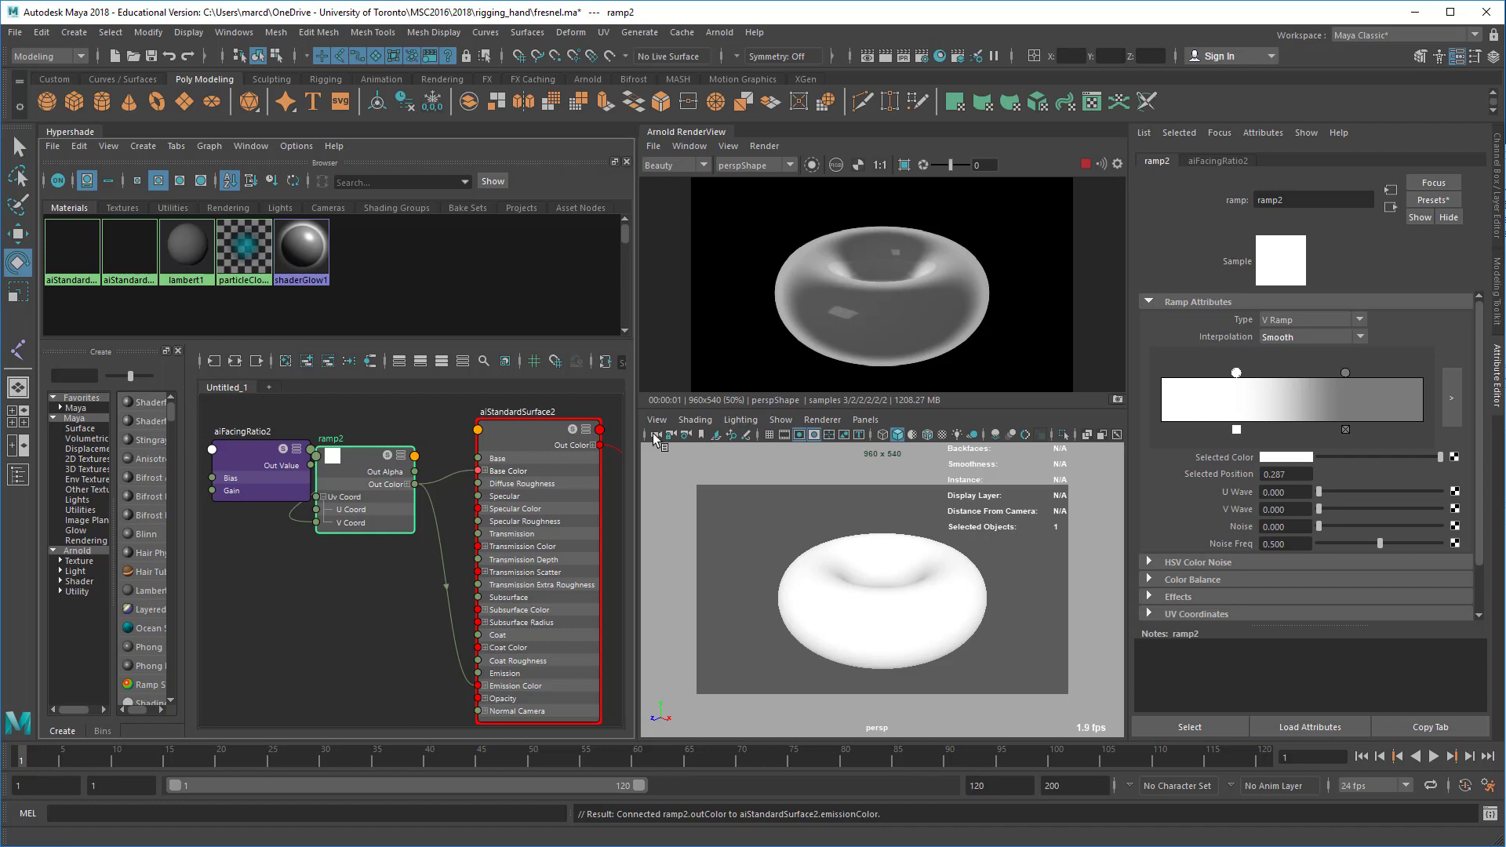
Step: Lower aiStandardSurface2's Specular Weight until the specular highlights are gone from the torus
left_click(554, 470)
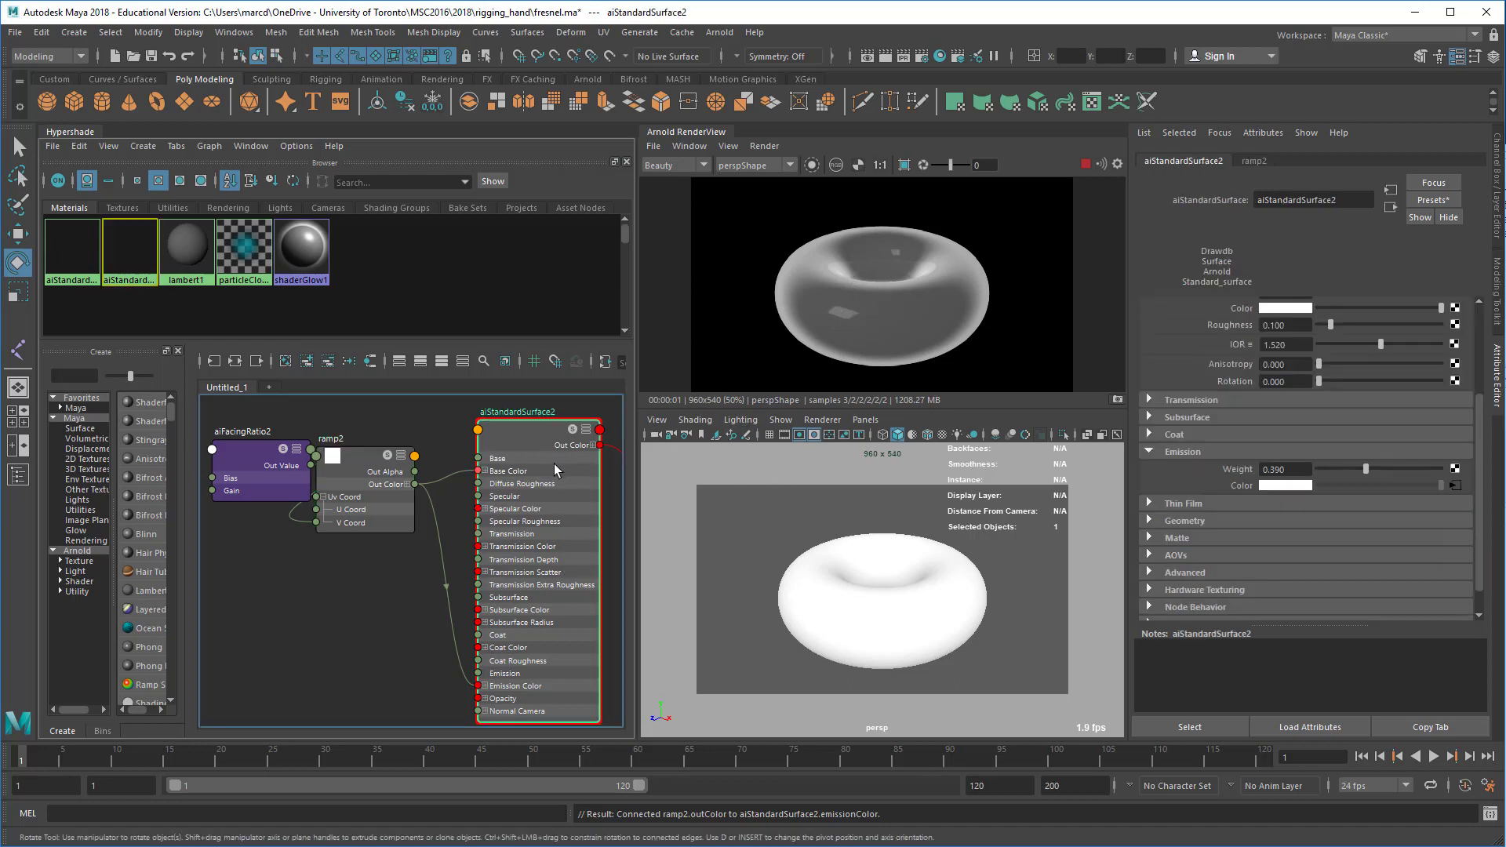
scroll(1288, 398, "up", 3)
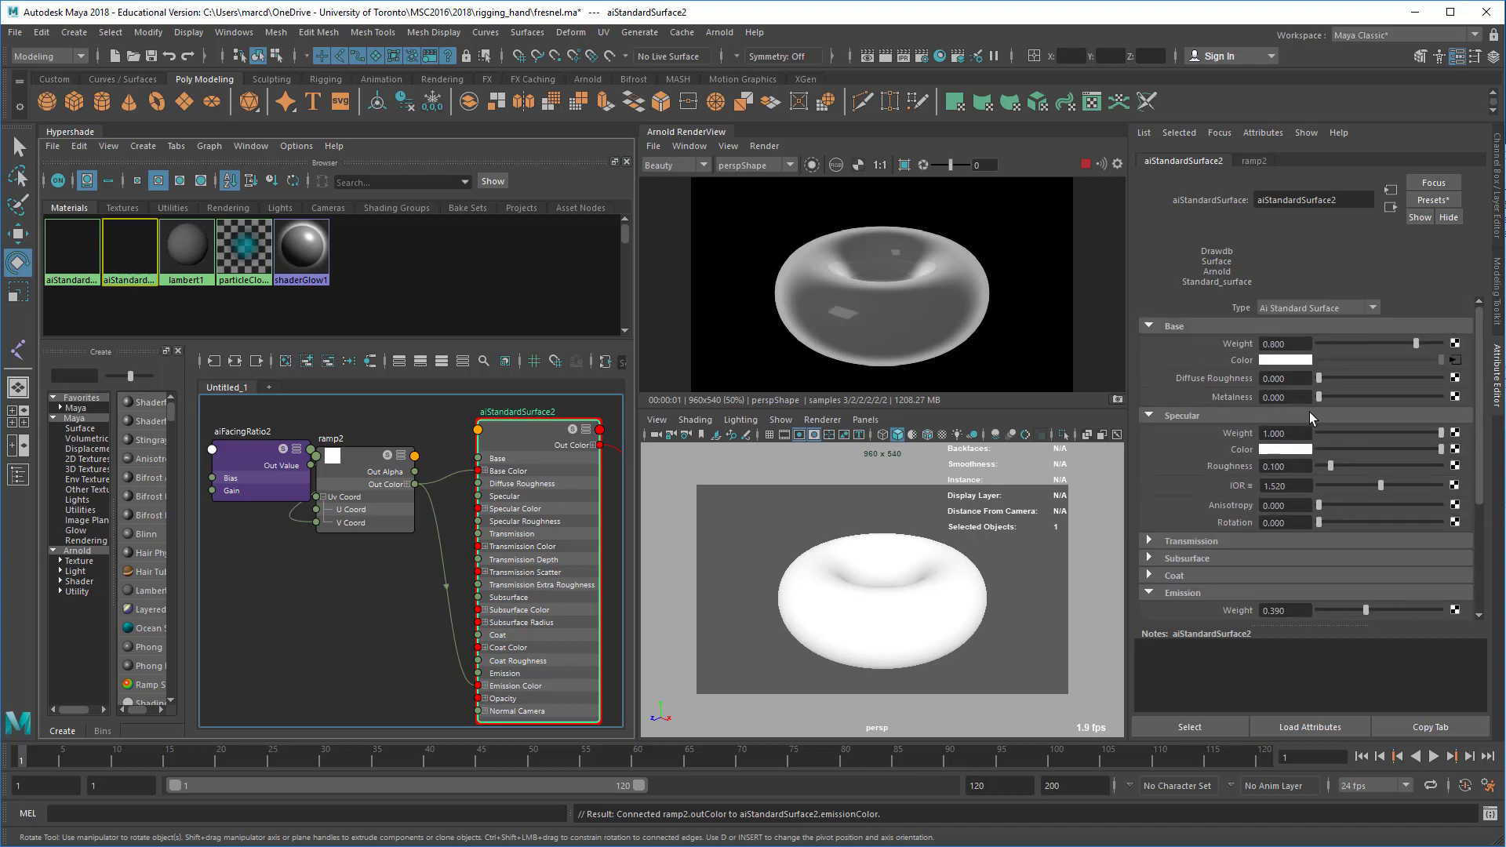
left_click_drag(1348, 434, 1287, 434)
Step: Create an aiNoise node and place it below the aiFacingRatio2 and ramp2 nodes
left_click(404, 578)
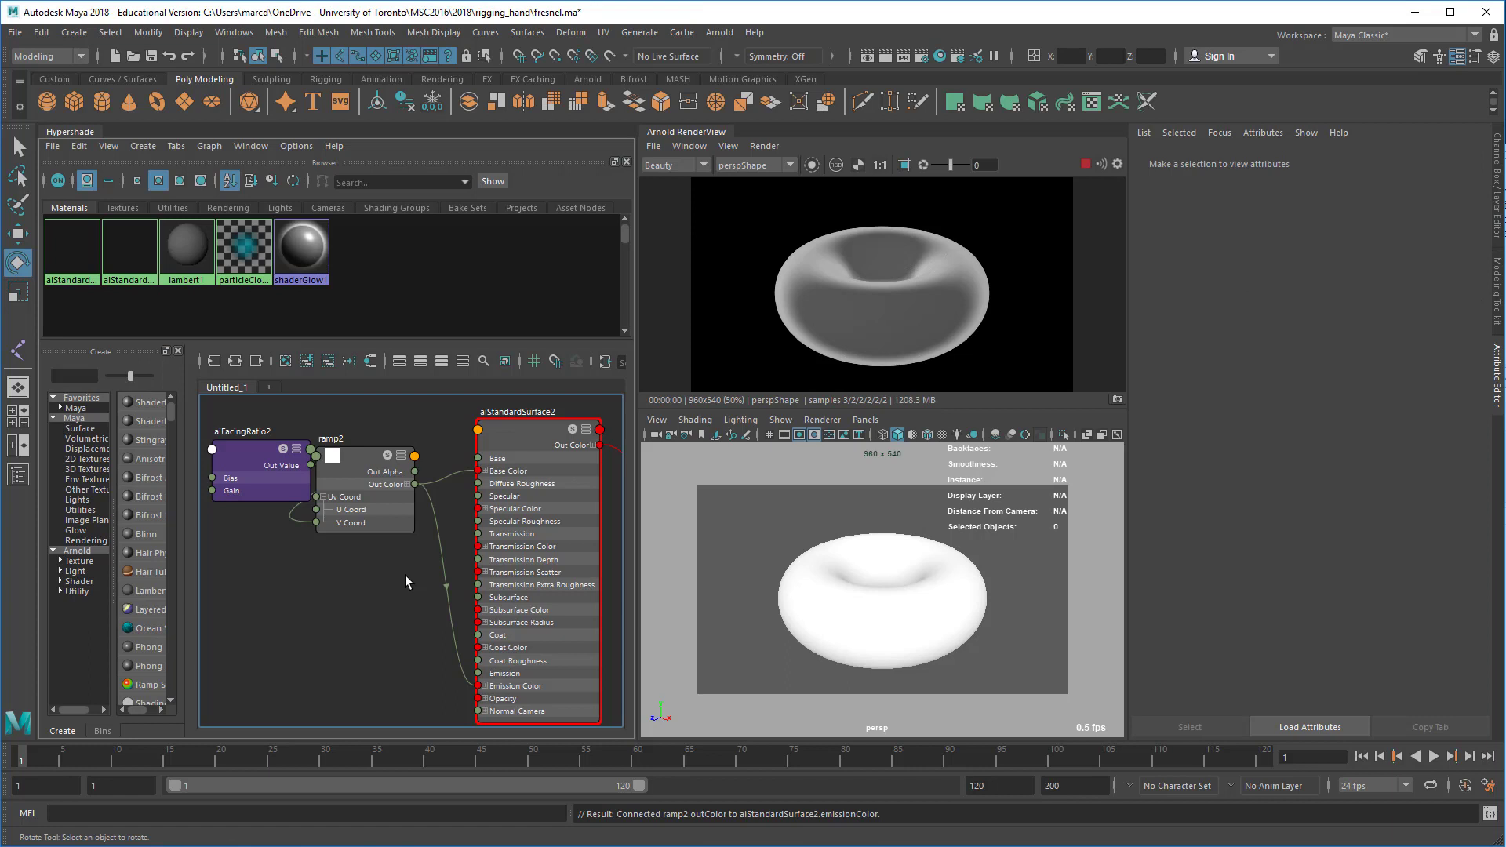
key("Tab")
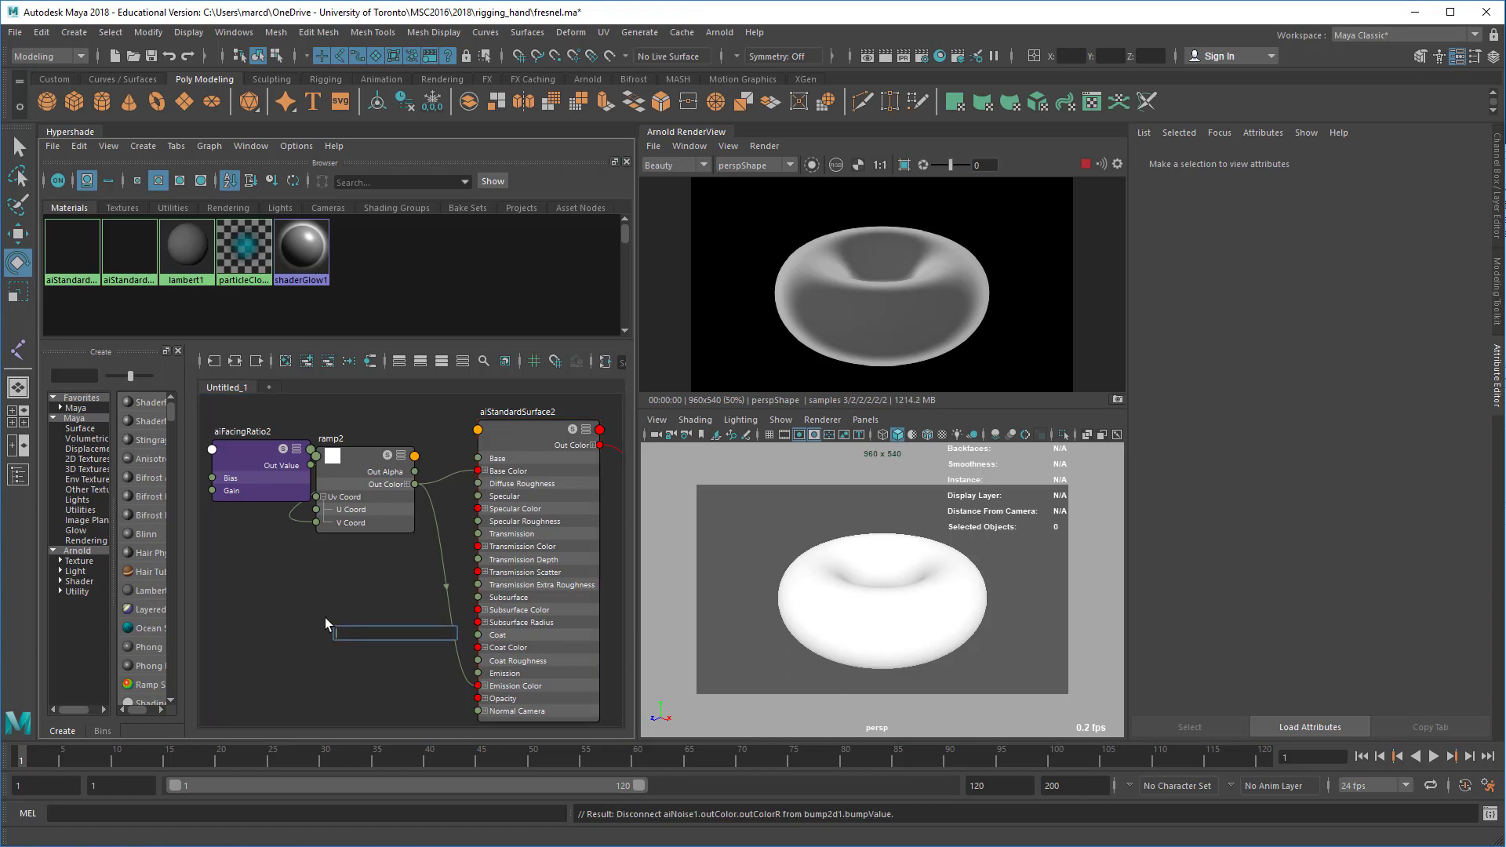
type("aino")
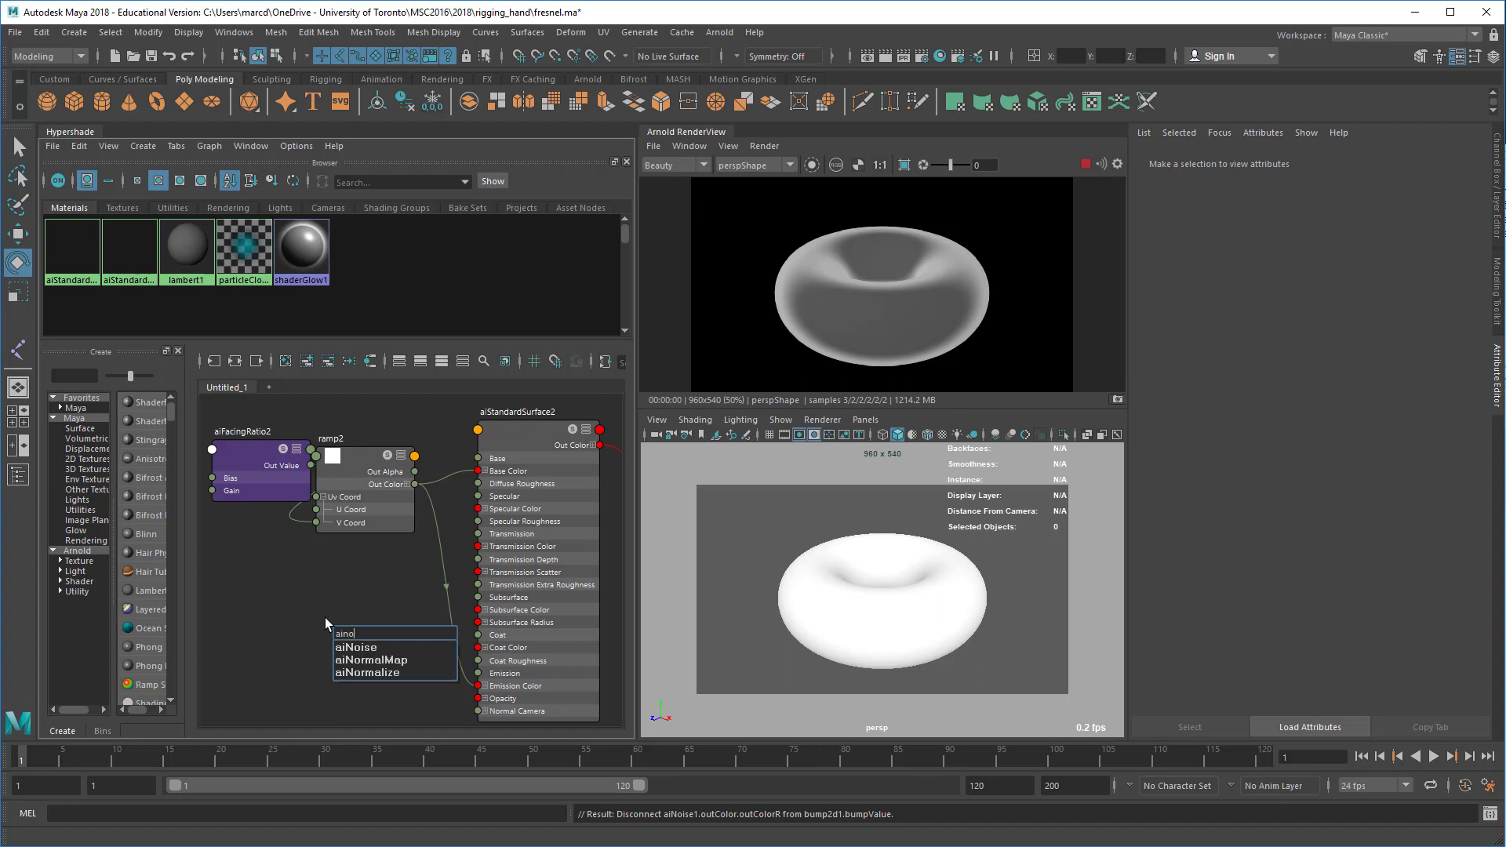
key("Down")
key("Return")
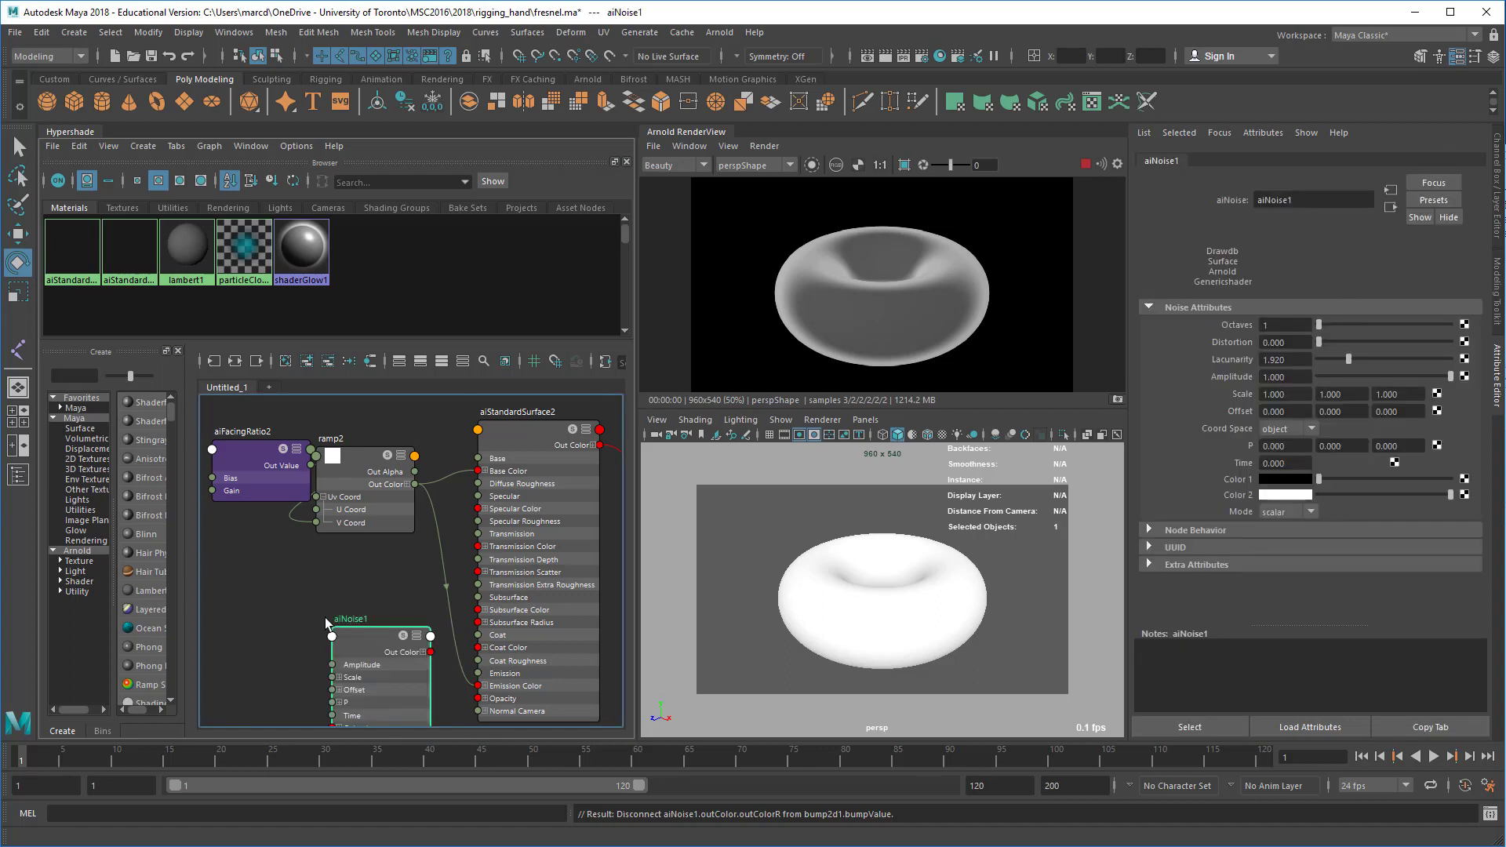
left_click_drag(350, 639, 263, 585)
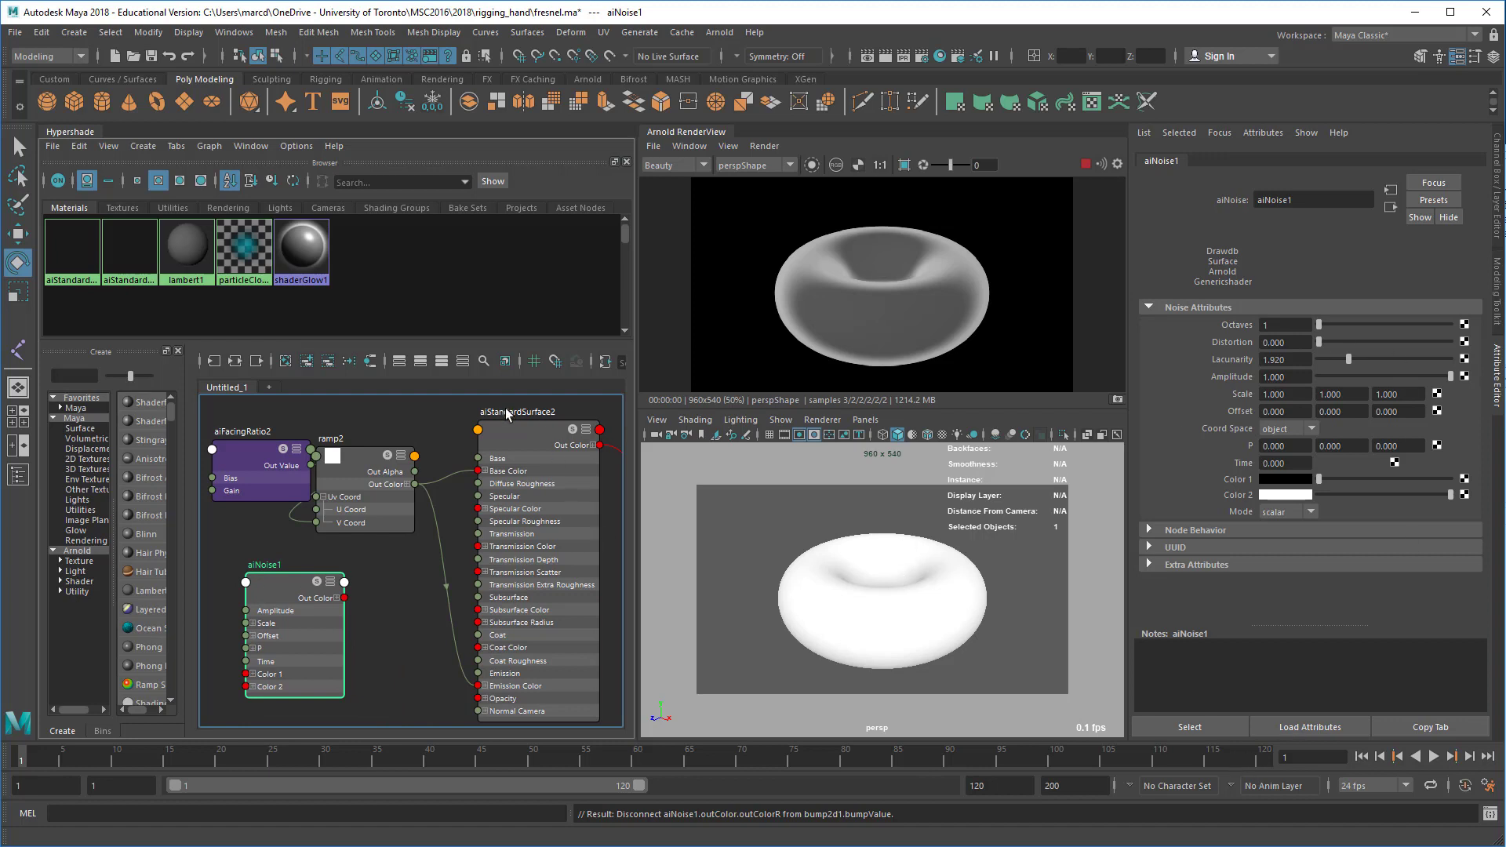
Step: Assign aiNoise1 to aiStandardSurface2's Bump Mapping under Geometry and dismiss the Connection Editor
left_click(503, 441)
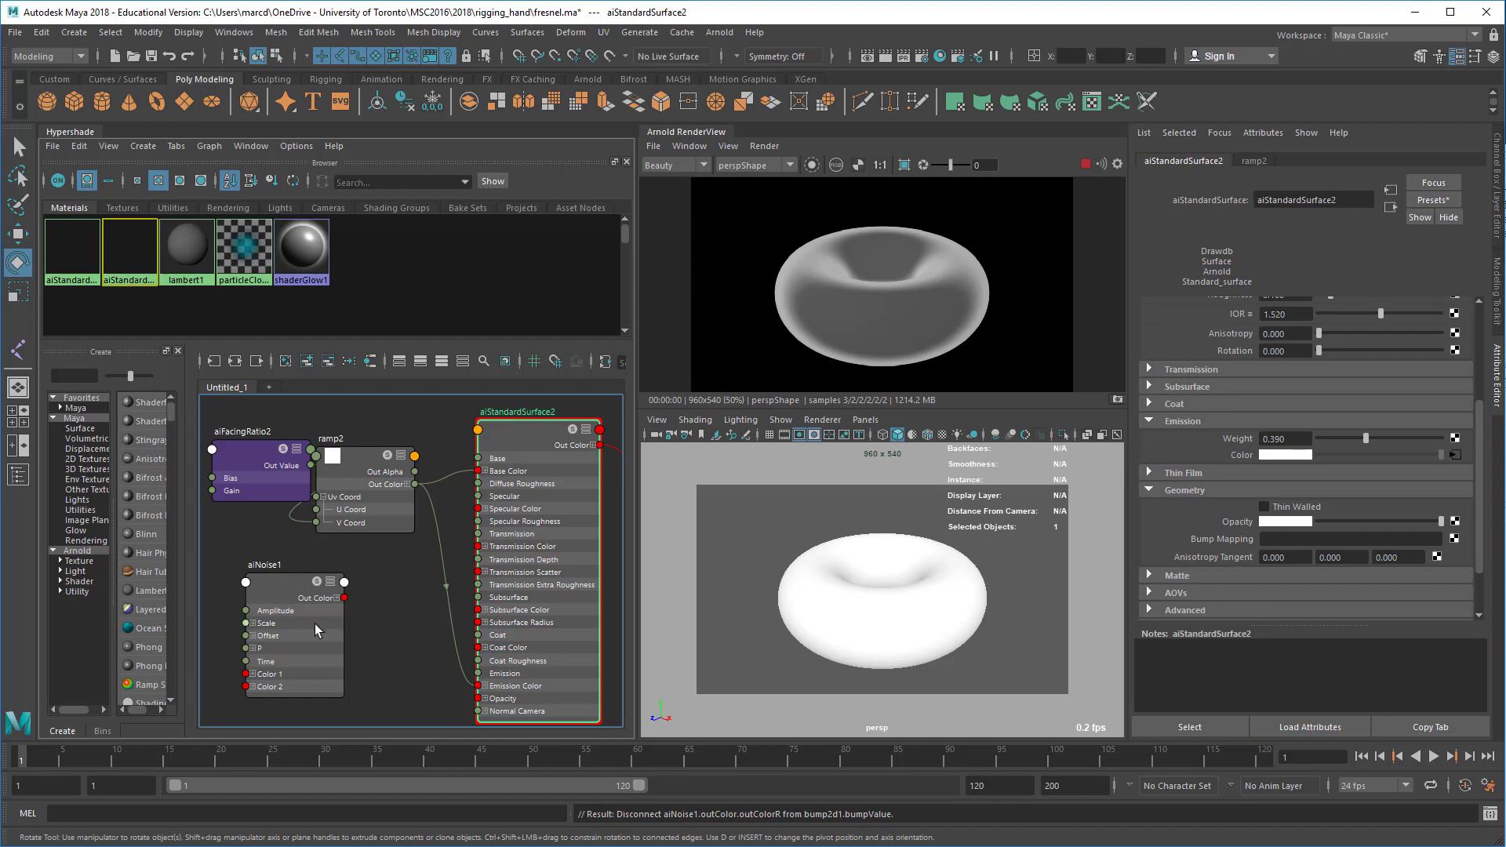
middle_click_drag(959, 555, 1212, 543)
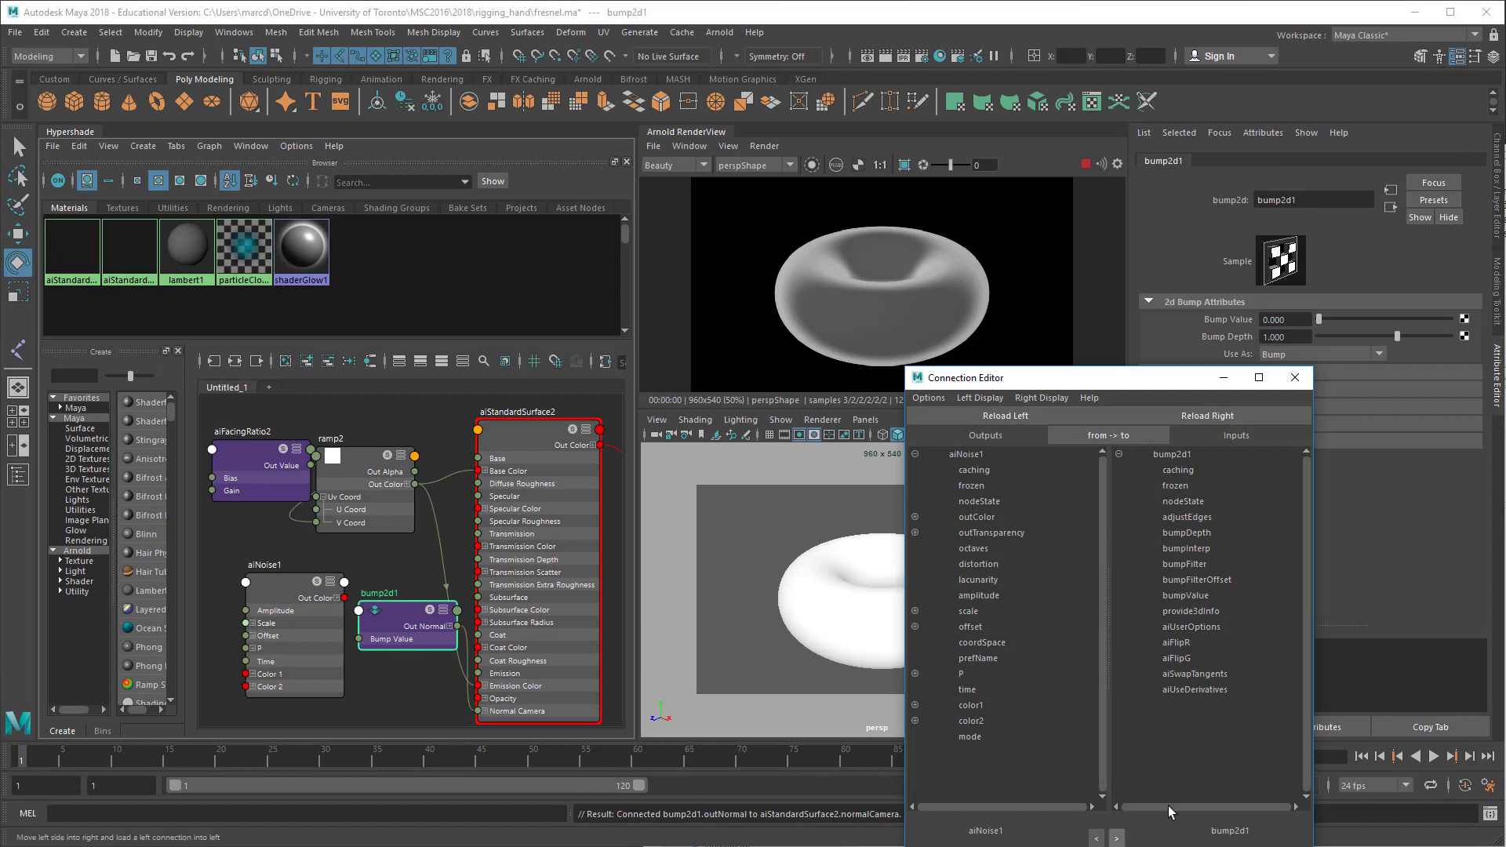
left_click(1296, 379)
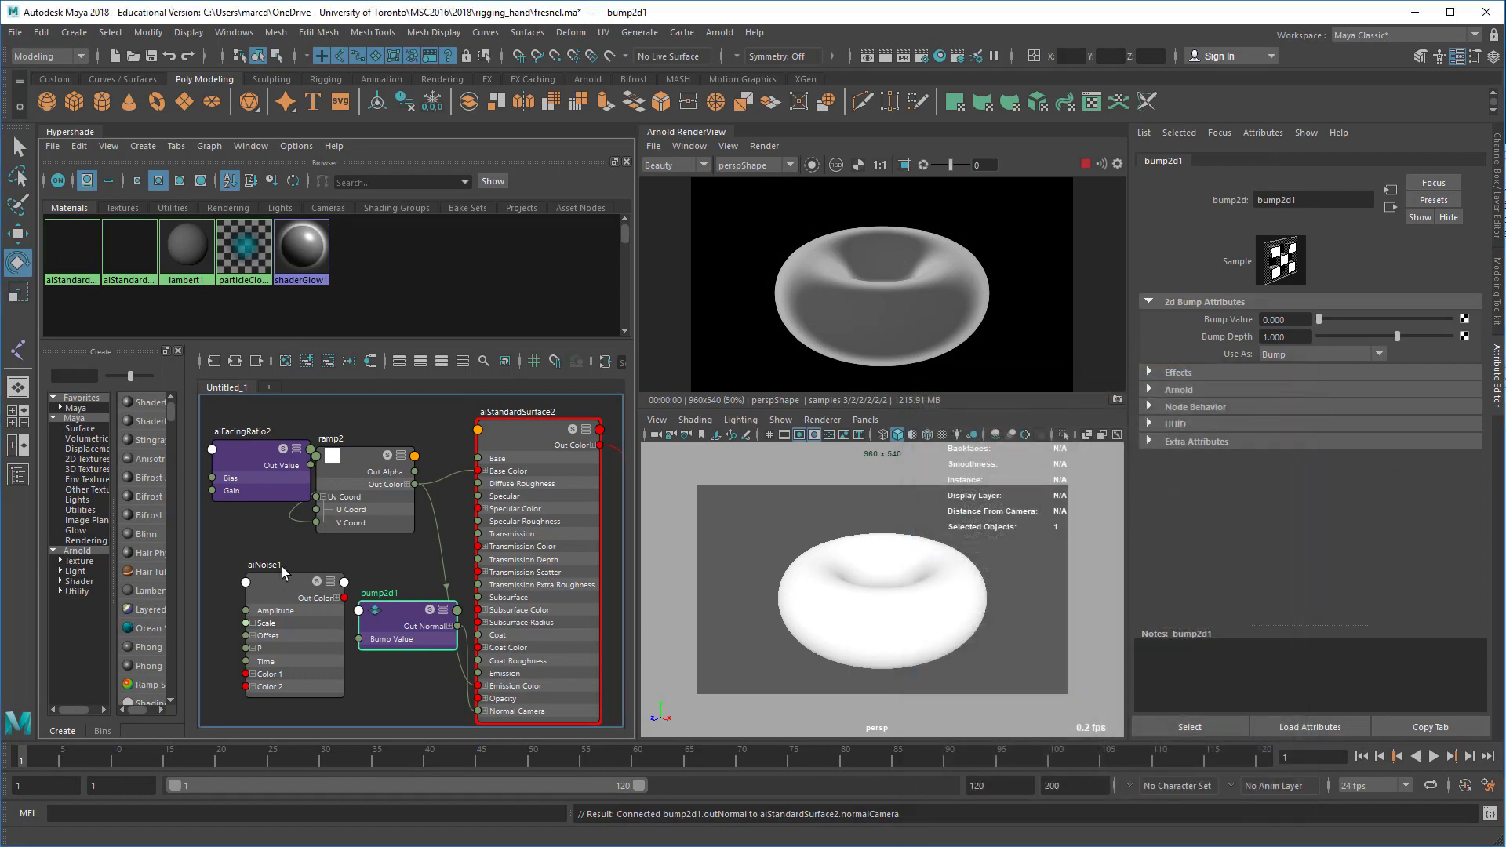
Step: Space out the aiNoise1 and bump2d1 nodes and connect aiNoise1's Out Color R to bump2d1's Bump Value
left_click_drag(279, 579, 261, 566)
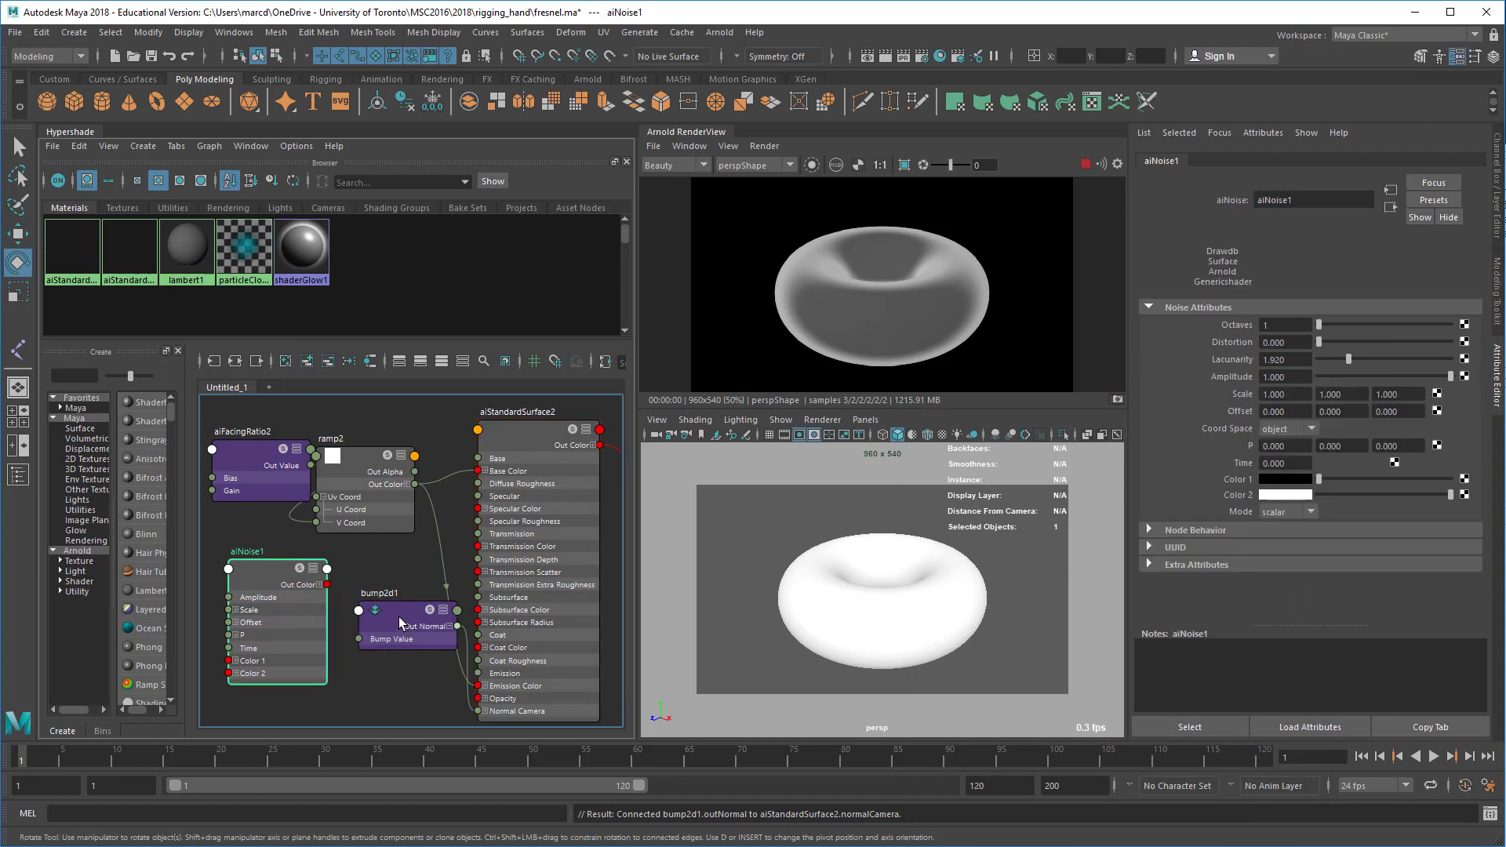
left_click_drag(399, 617, 398, 585)
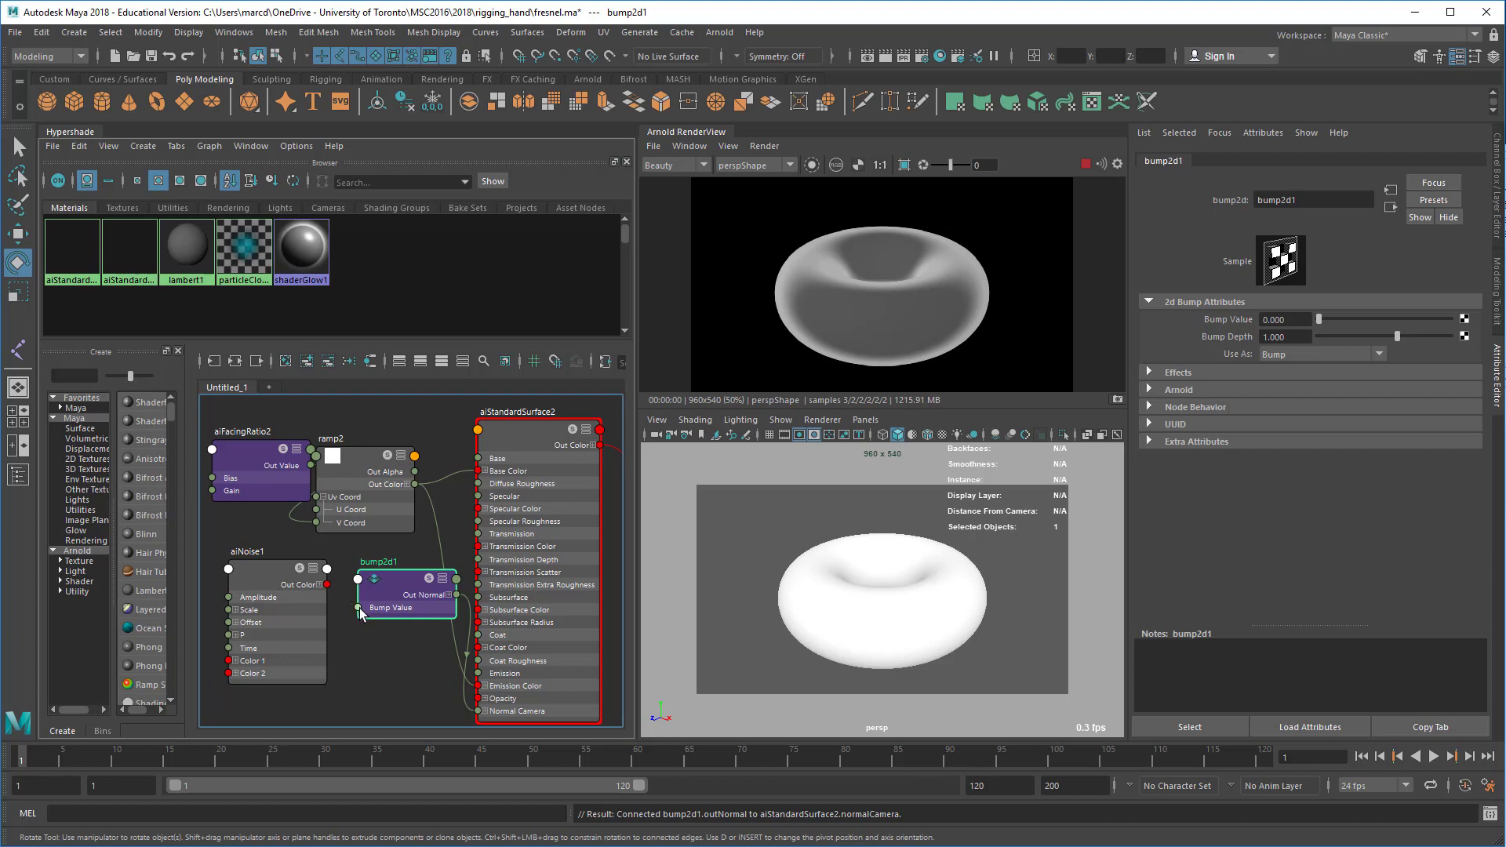
left_click(320, 584)
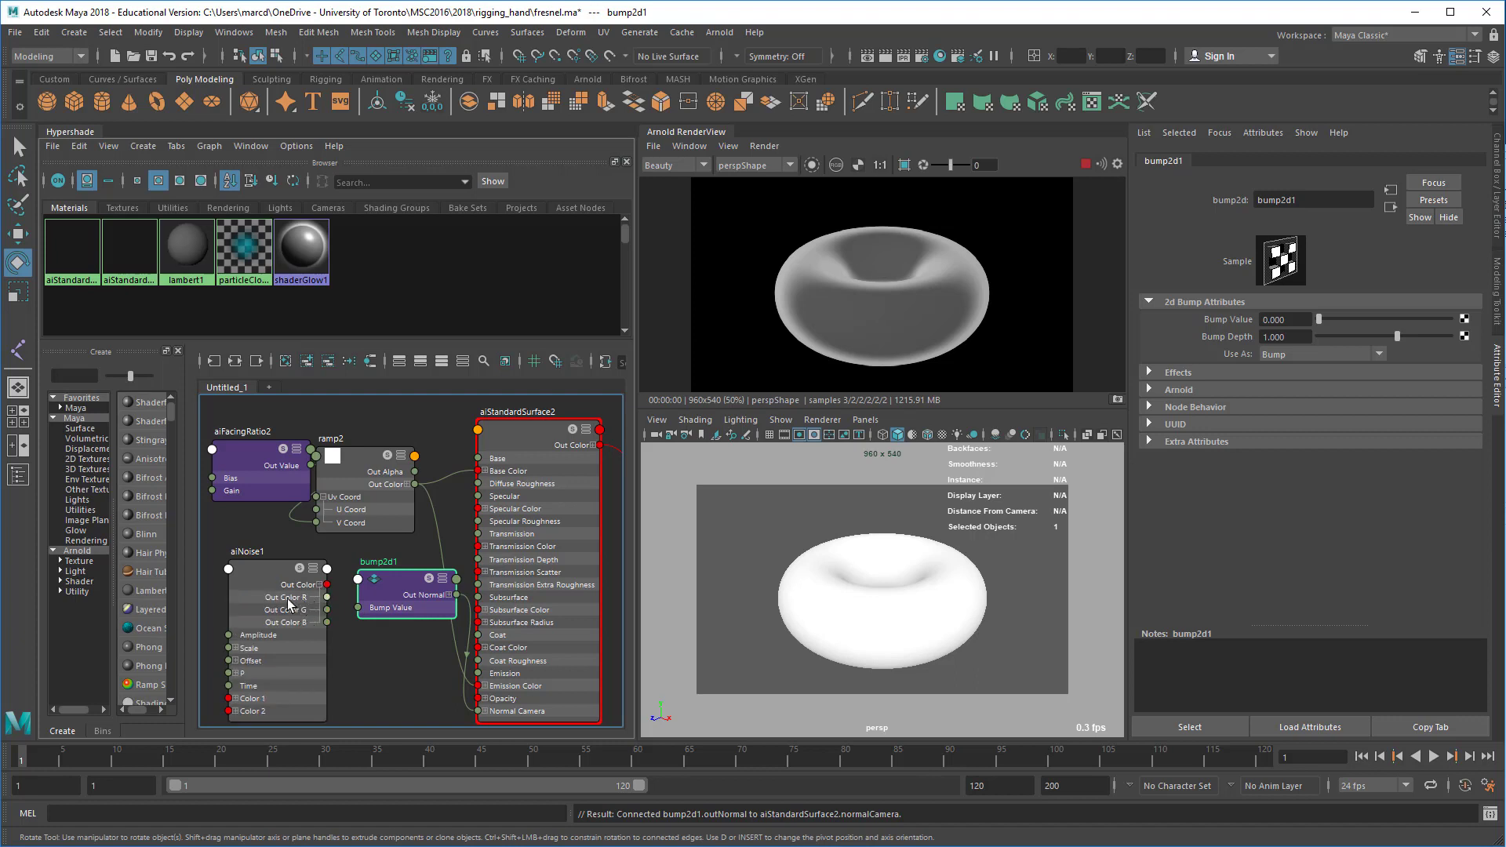
left_click_drag(328, 597, 360, 609)
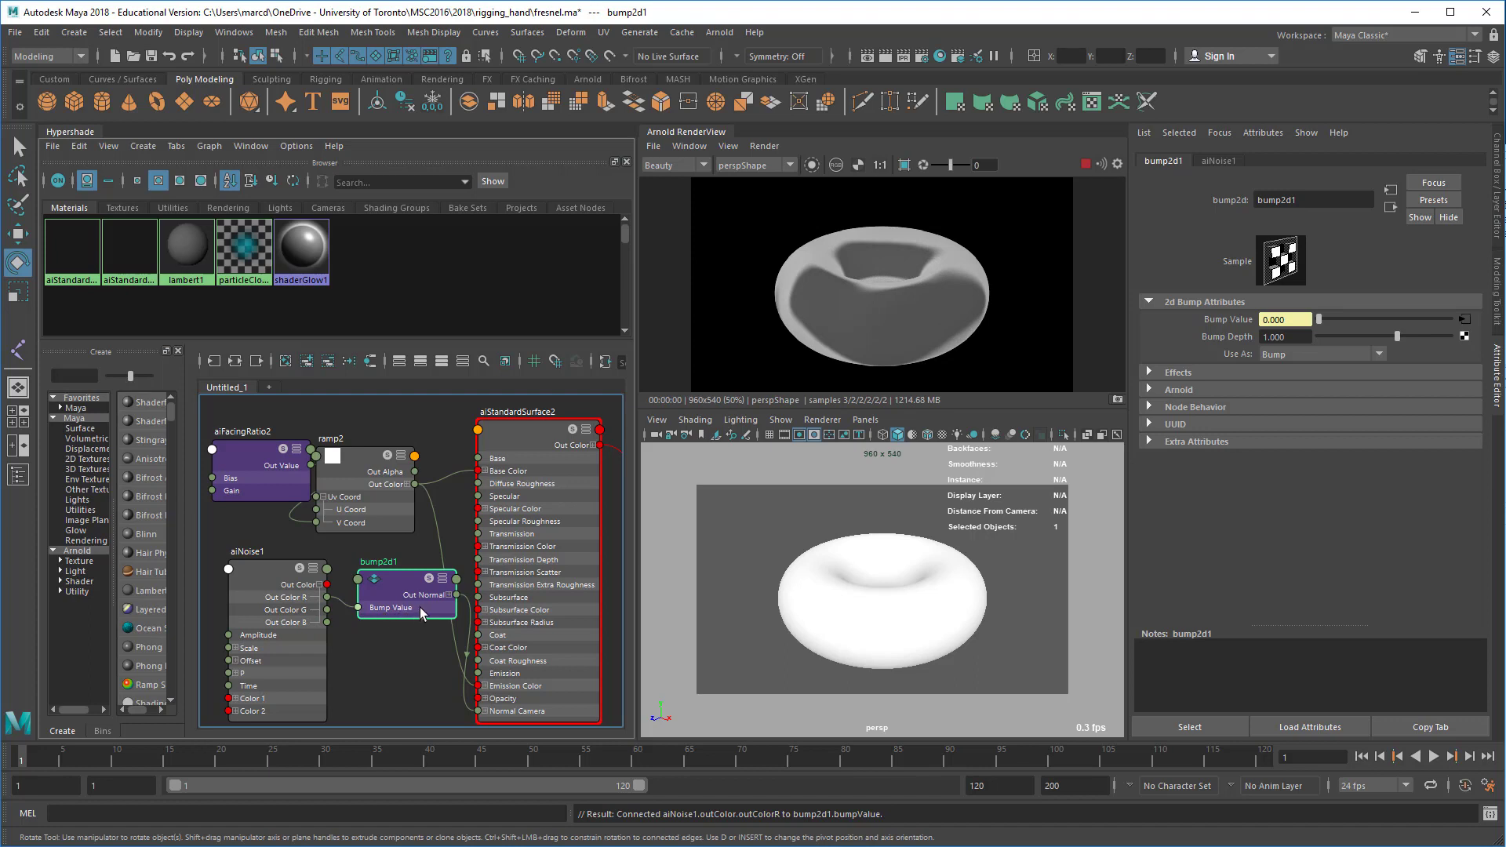
left_click_drag(421, 607, 407, 628)
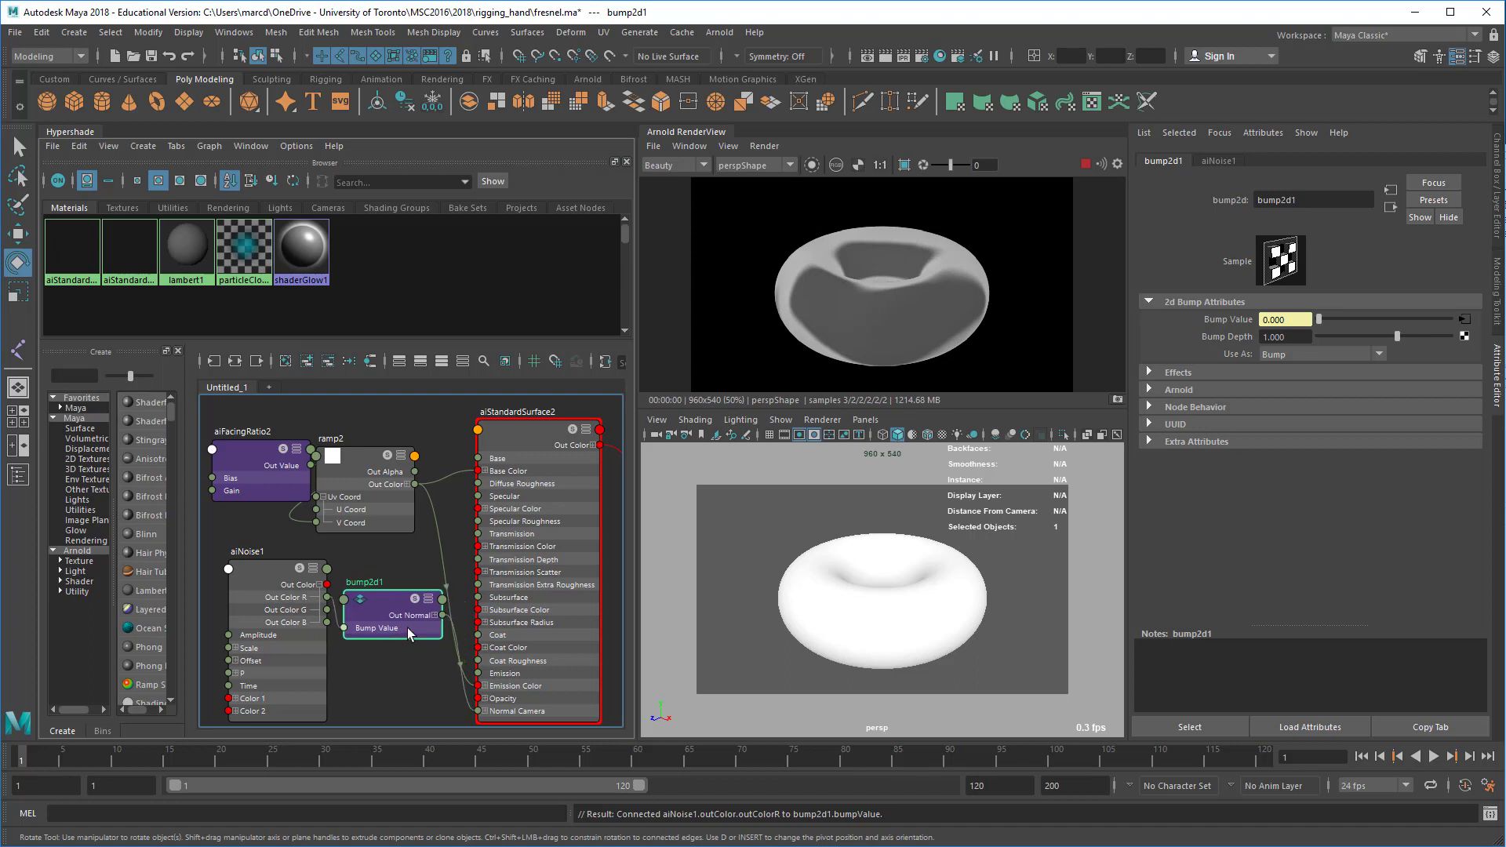
Step: Set bump2d1's Bump Depth to 0.1
left_click(1303, 337)
type("0.1")
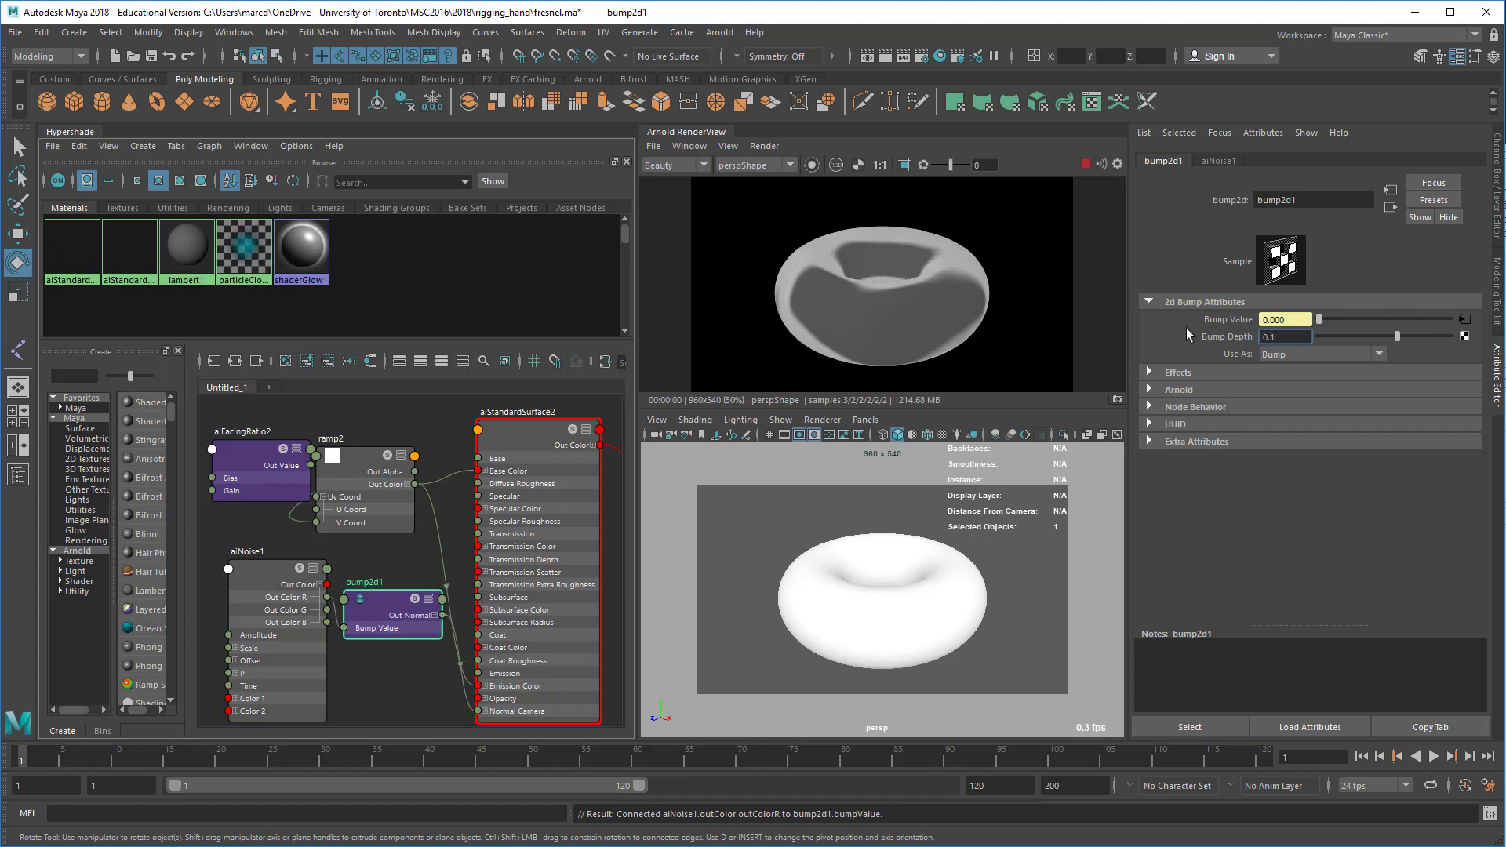
key("Return")
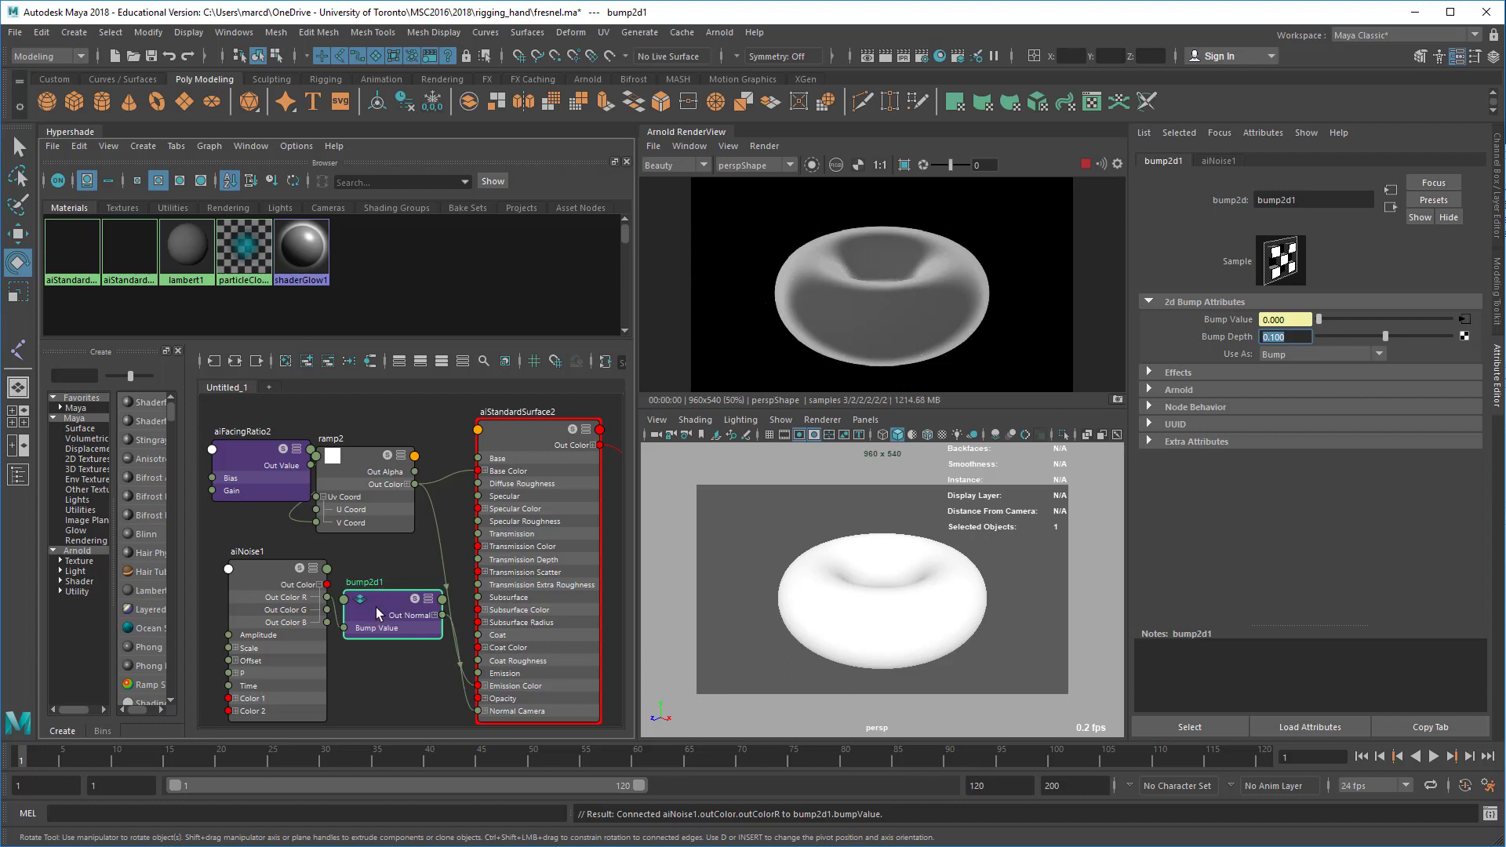
Step: Set aiNoise1's Scale to 10 on all three axes
left_click_drag(396, 616, 399, 605)
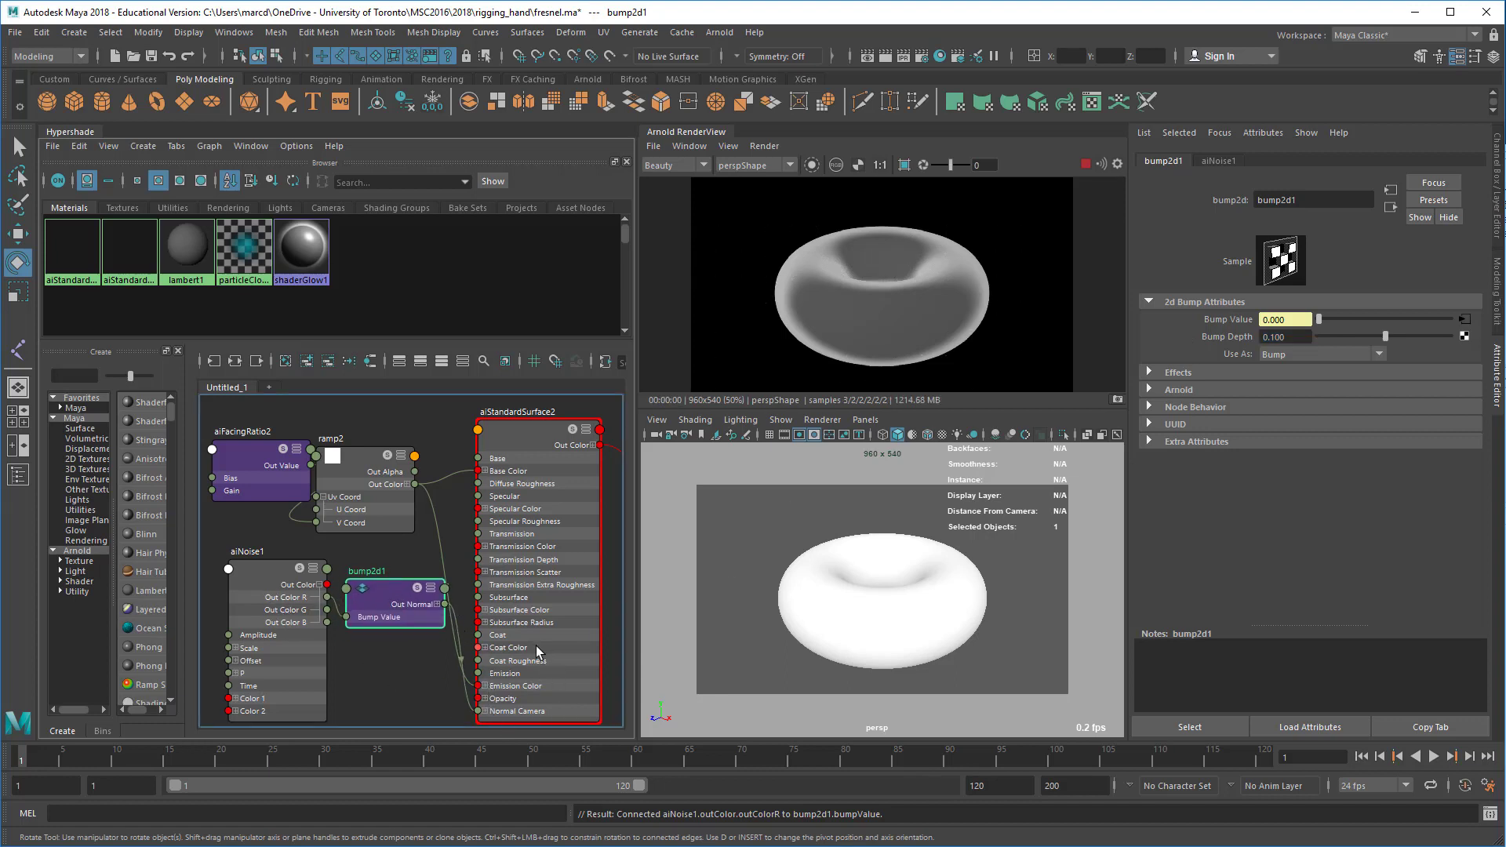
left_click(261, 566)
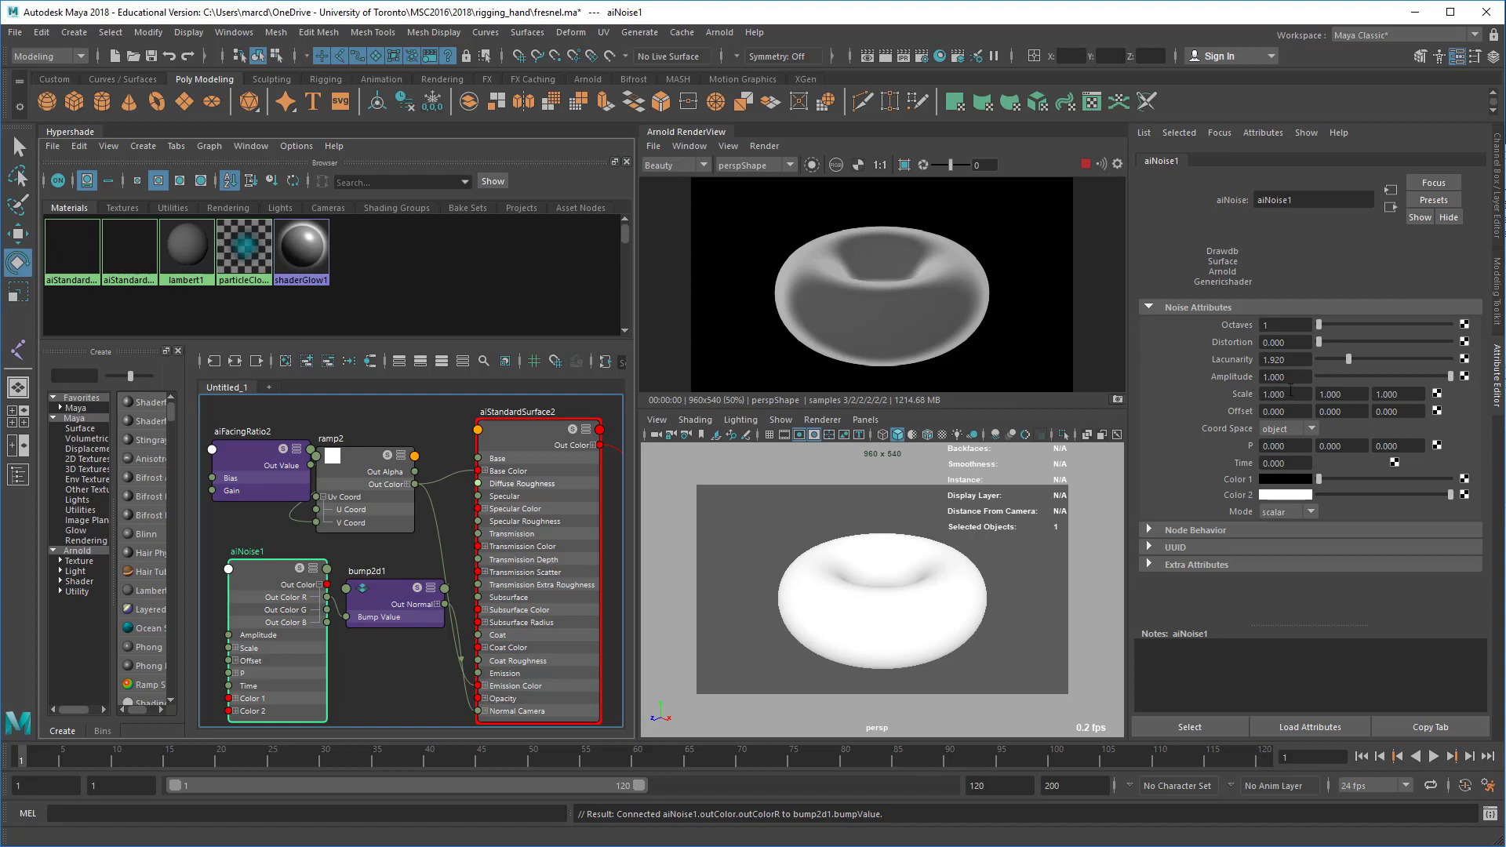
left_click_drag(1291, 390, 1258, 392)
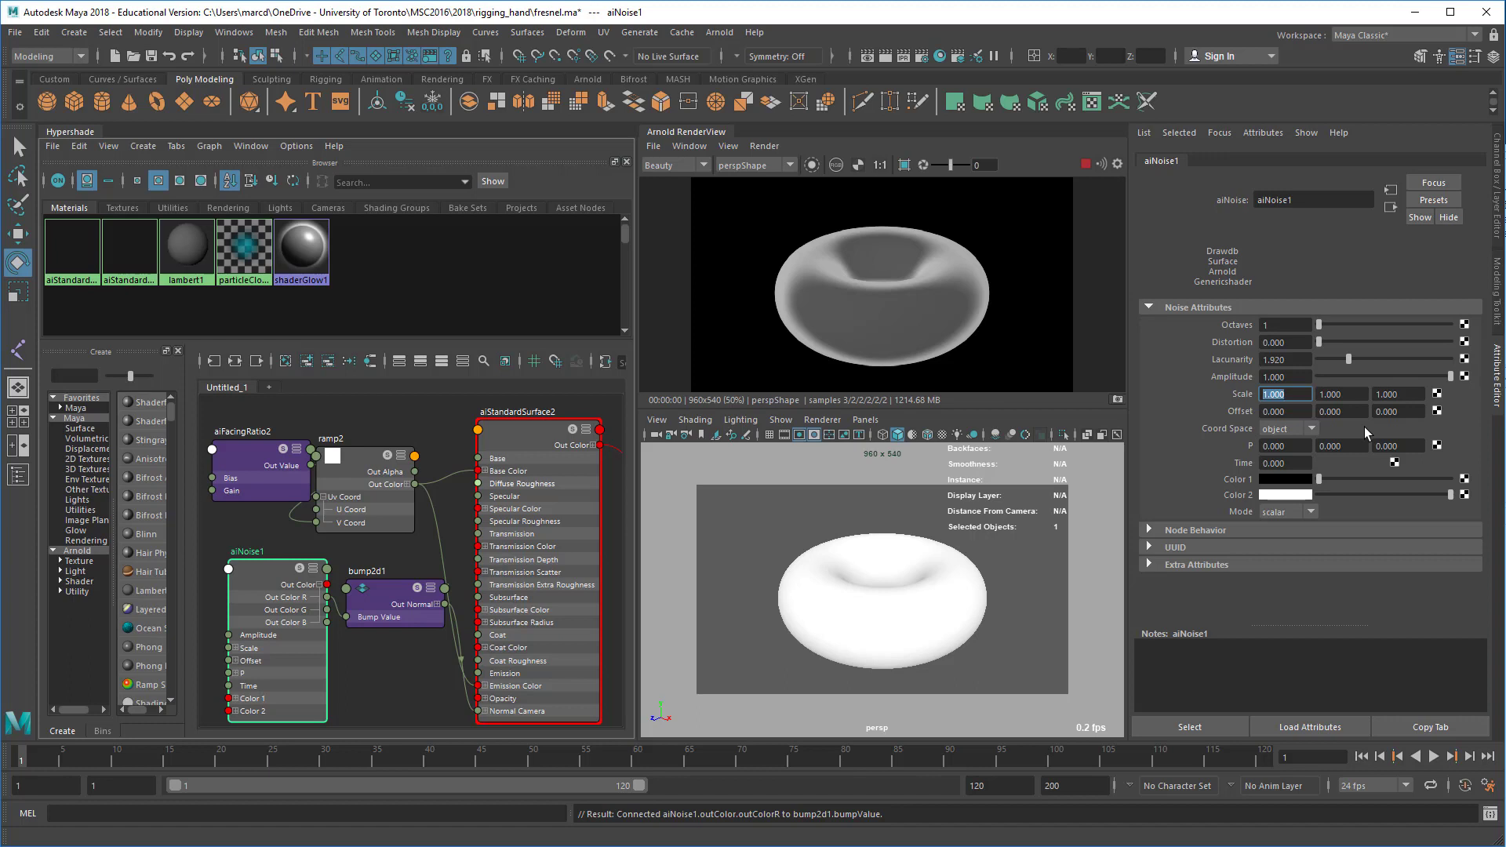
type("10")
key("Tab")
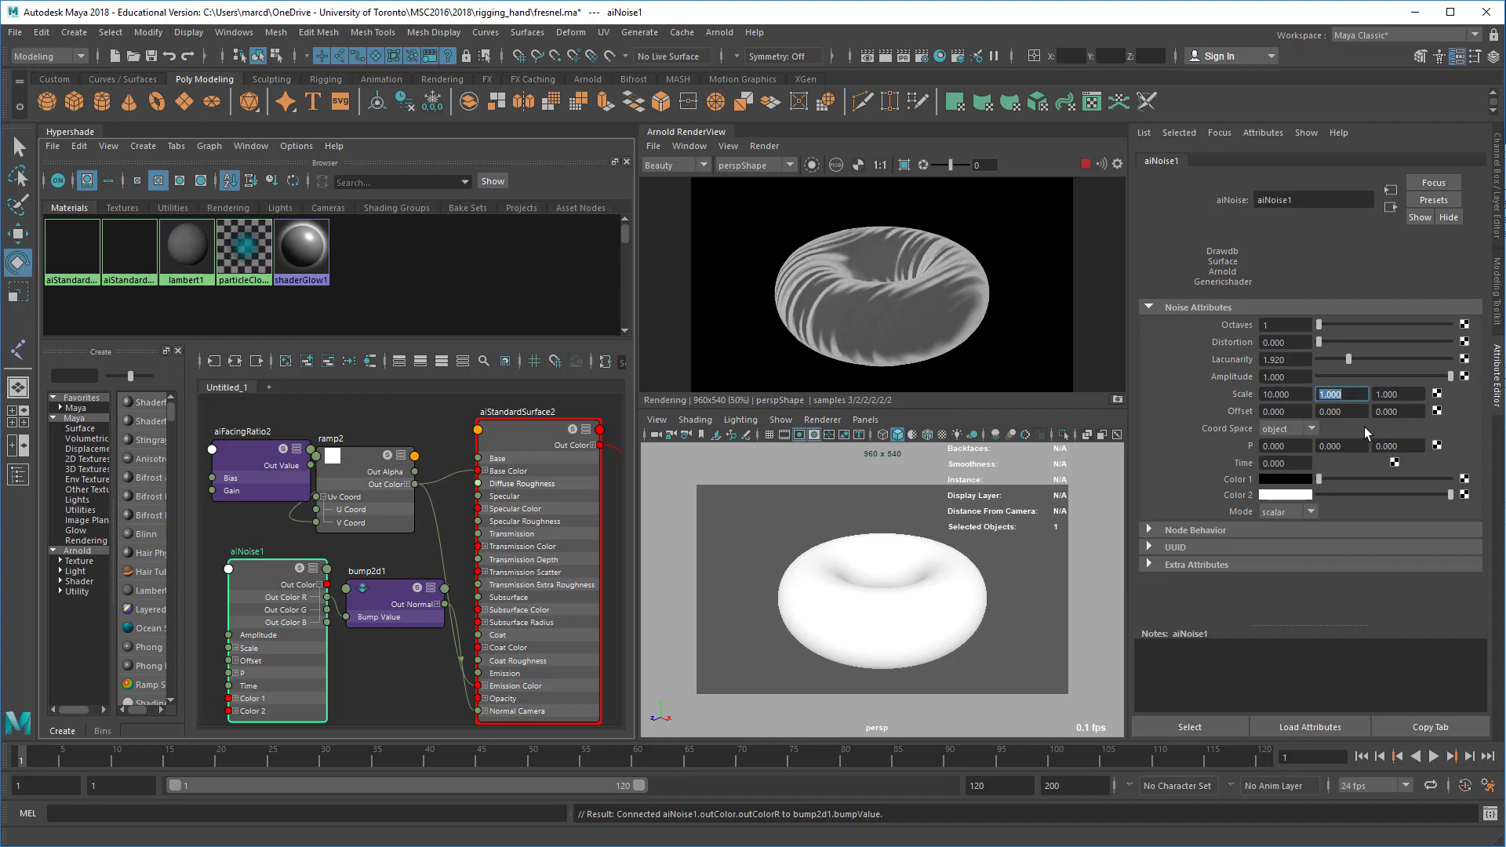
type("10")
key("Tab")
type("10")
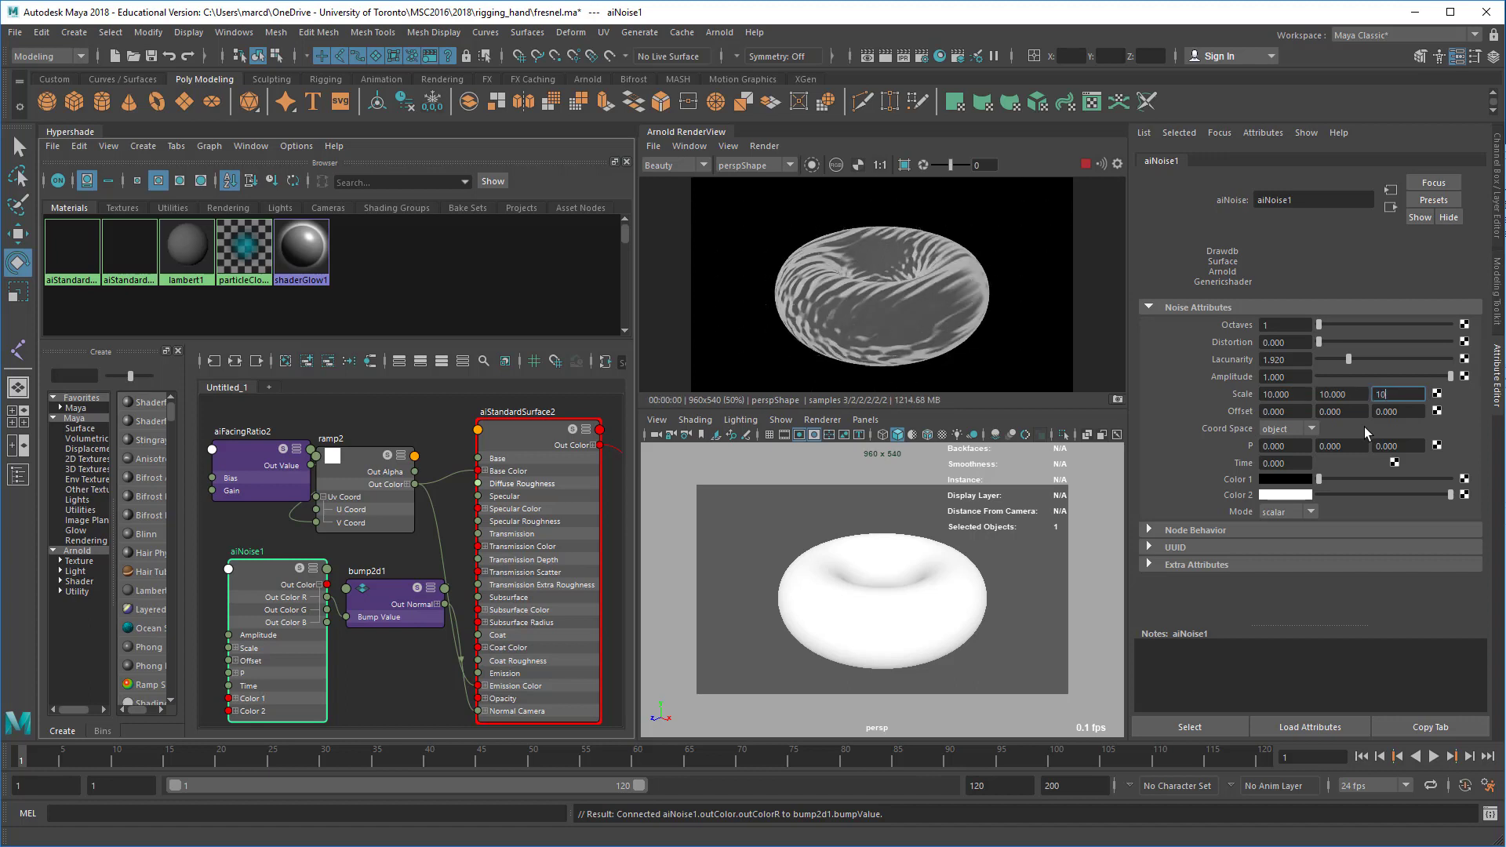
key("Return")
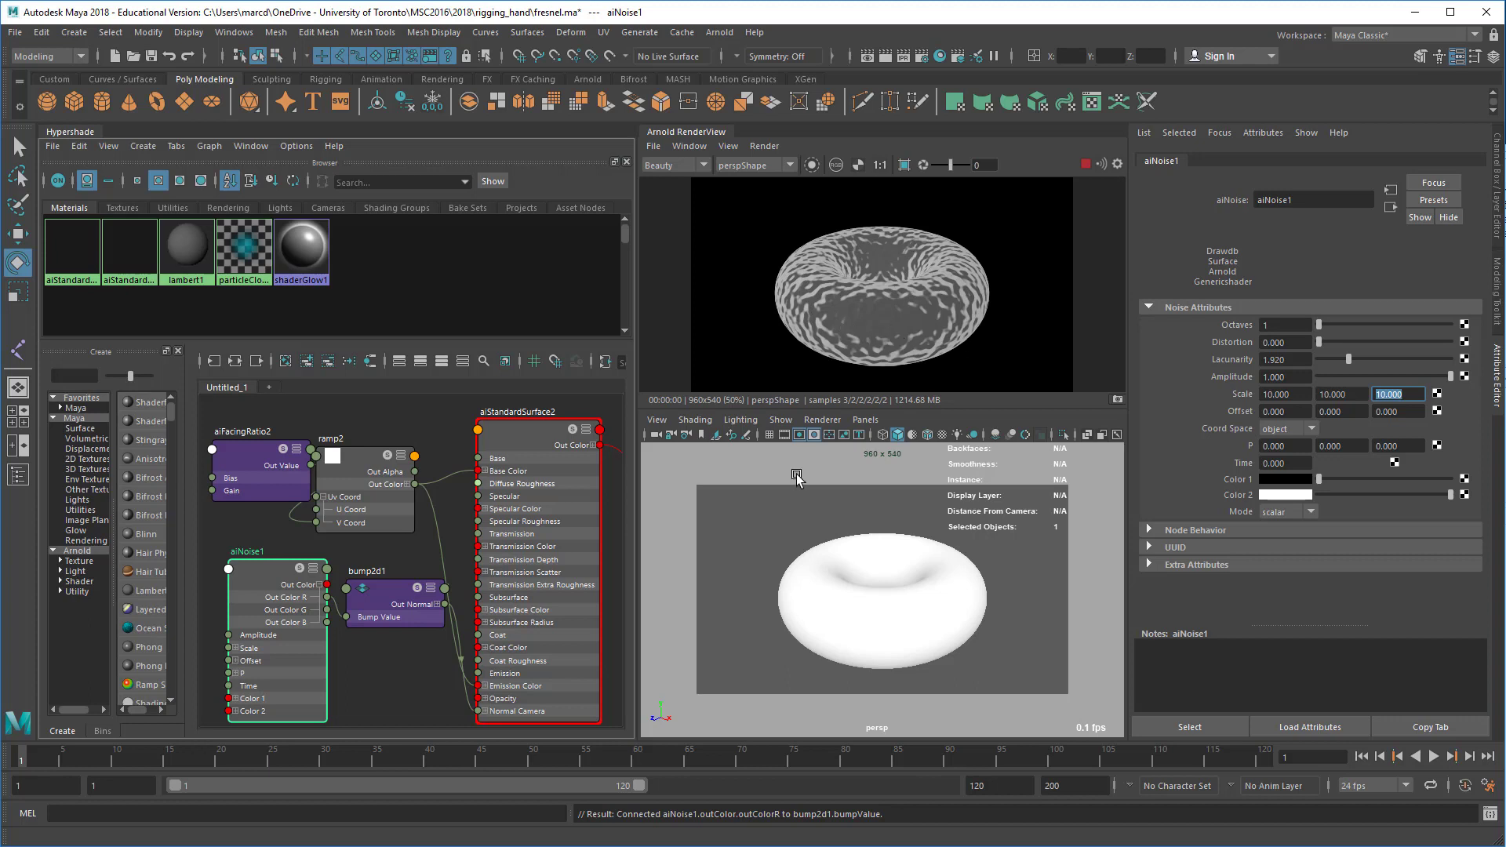
Step: Raise aiNoise1's Scale to 50 on all three axes for a finer noise pattern
left_click(1287, 394)
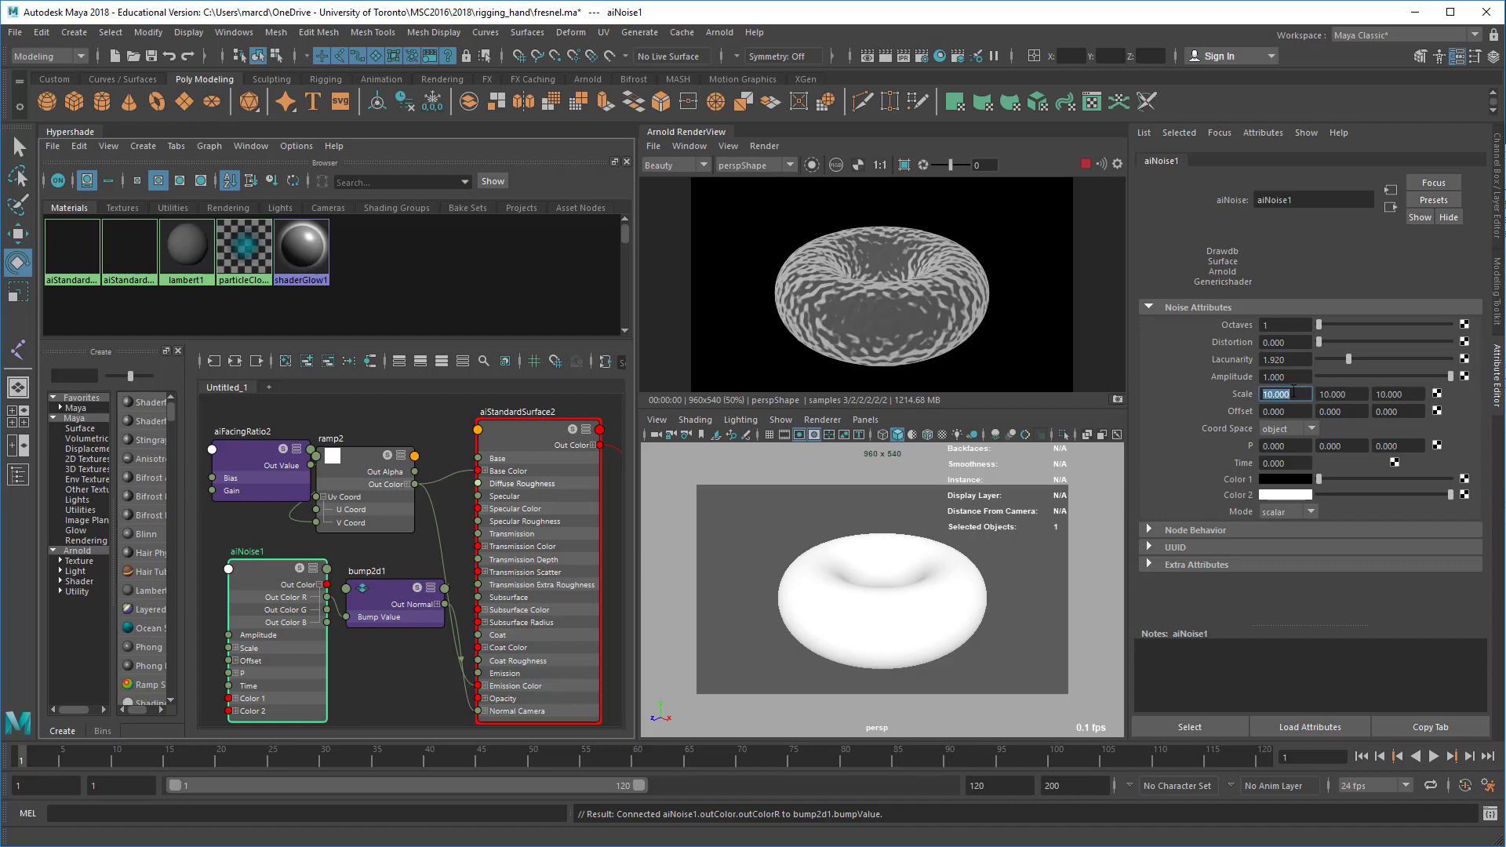
type("50")
key("Tab")
type("50")
key("Tab")
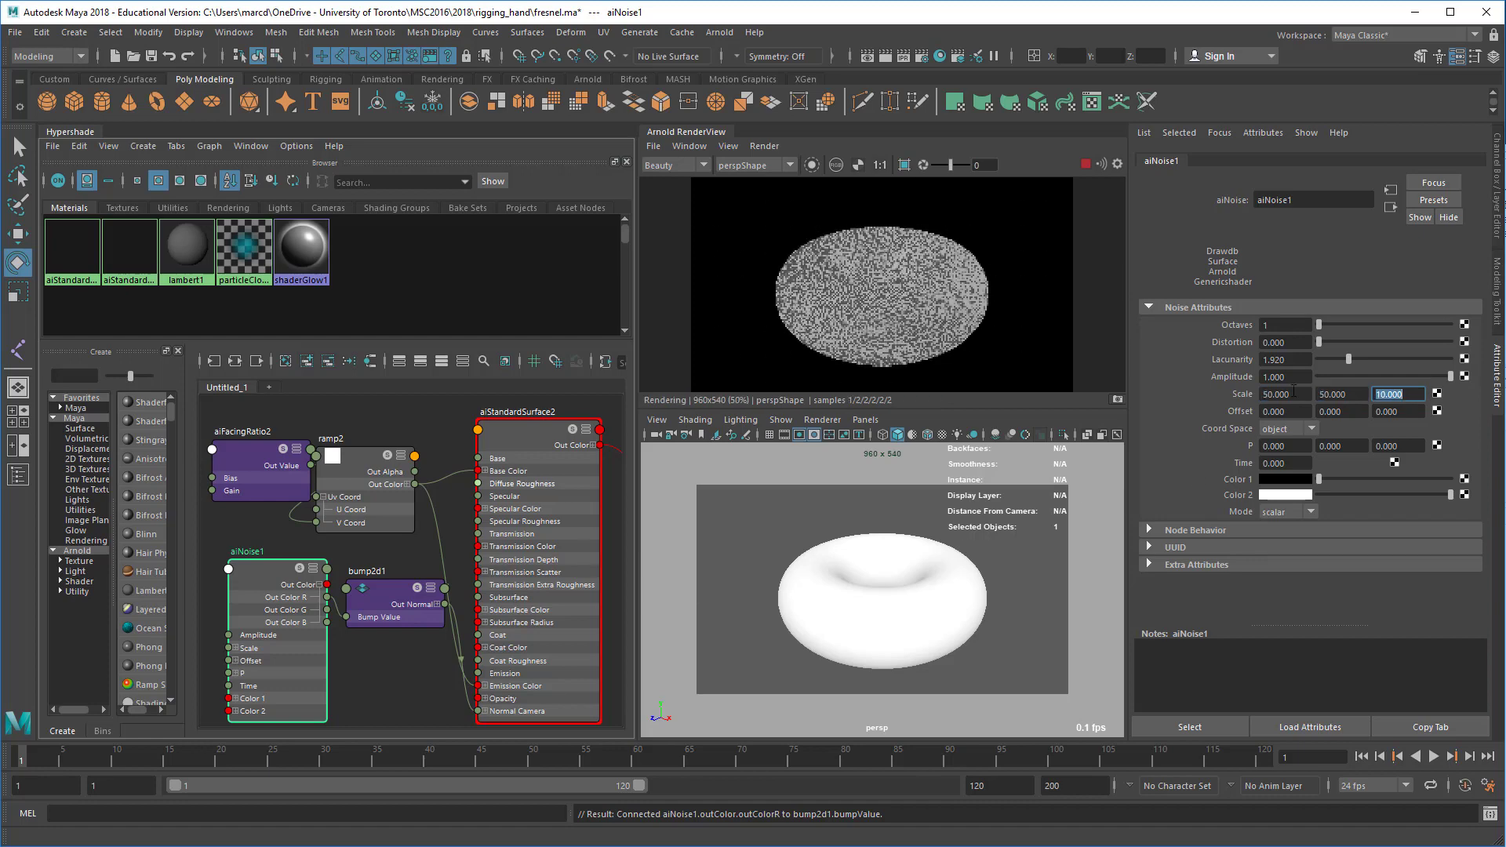
type("50")
key("Tab")
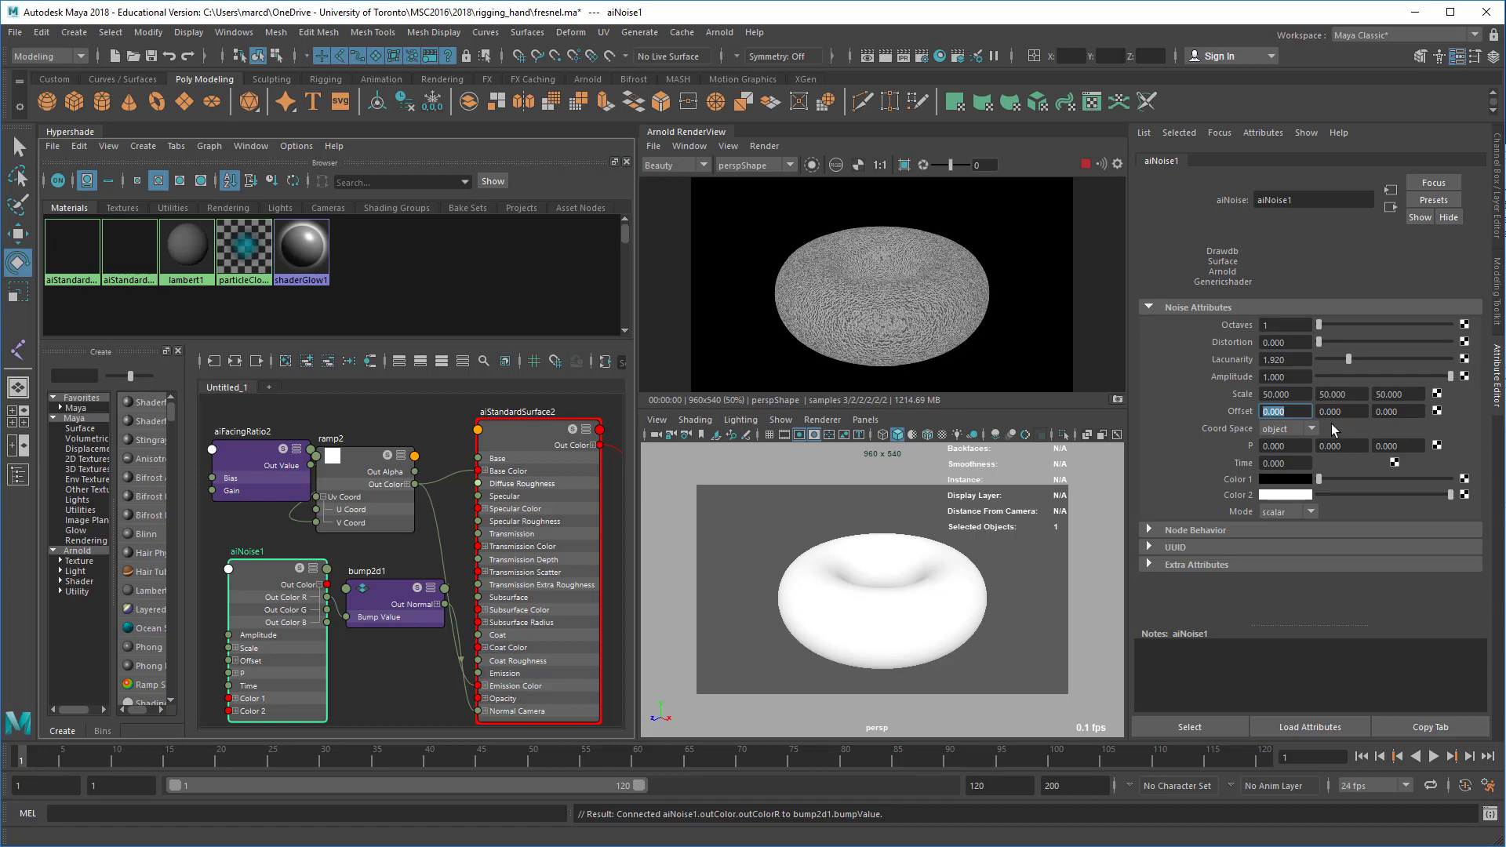
Step: Set all three of aiNoise1's Scale values to 15
double_click(1304, 393)
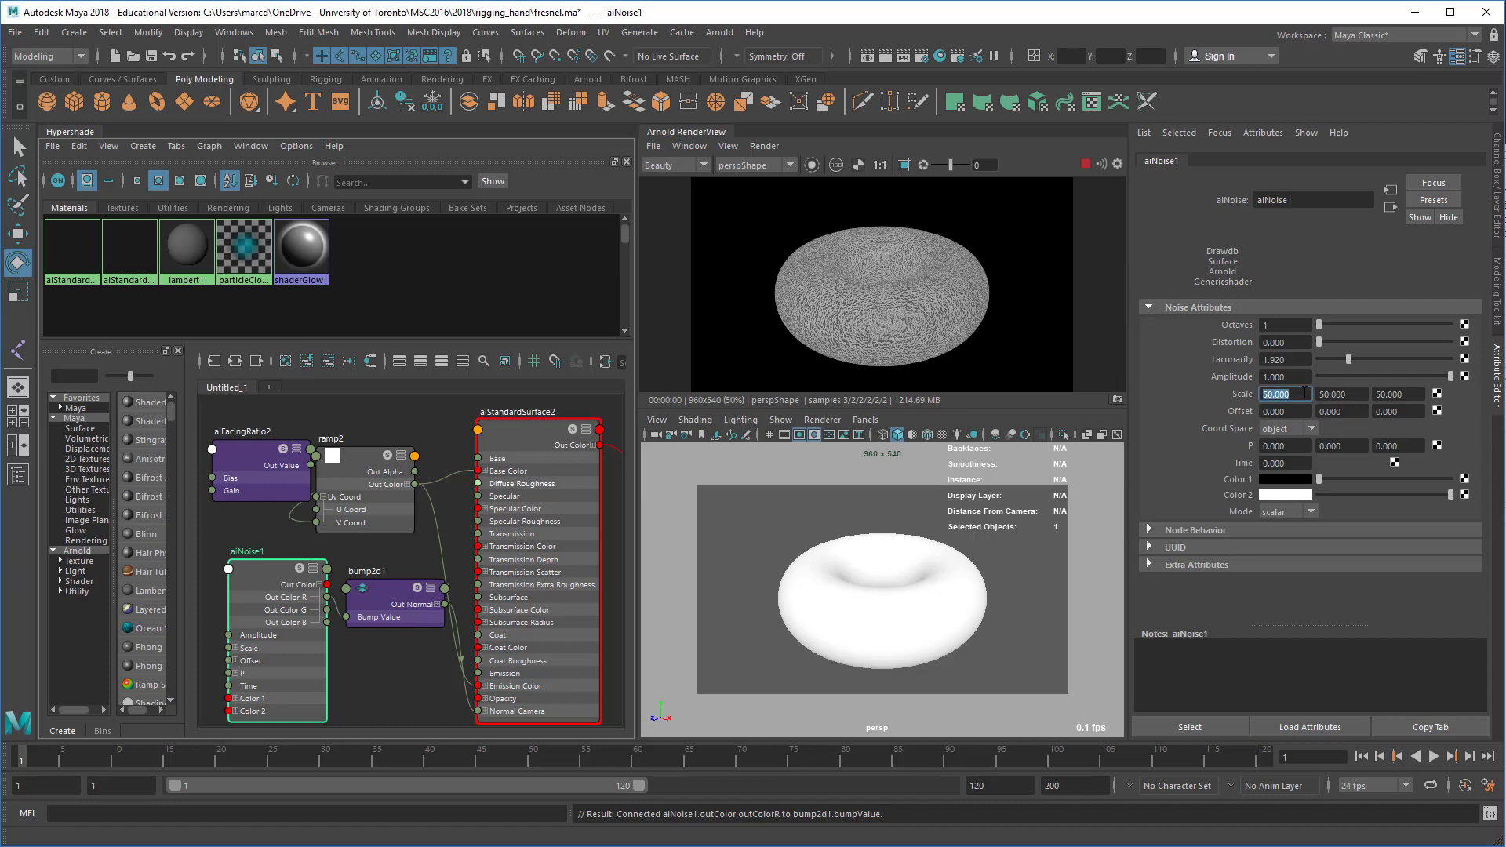
type("15")
key("Tab")
type("15")
key("Tab")
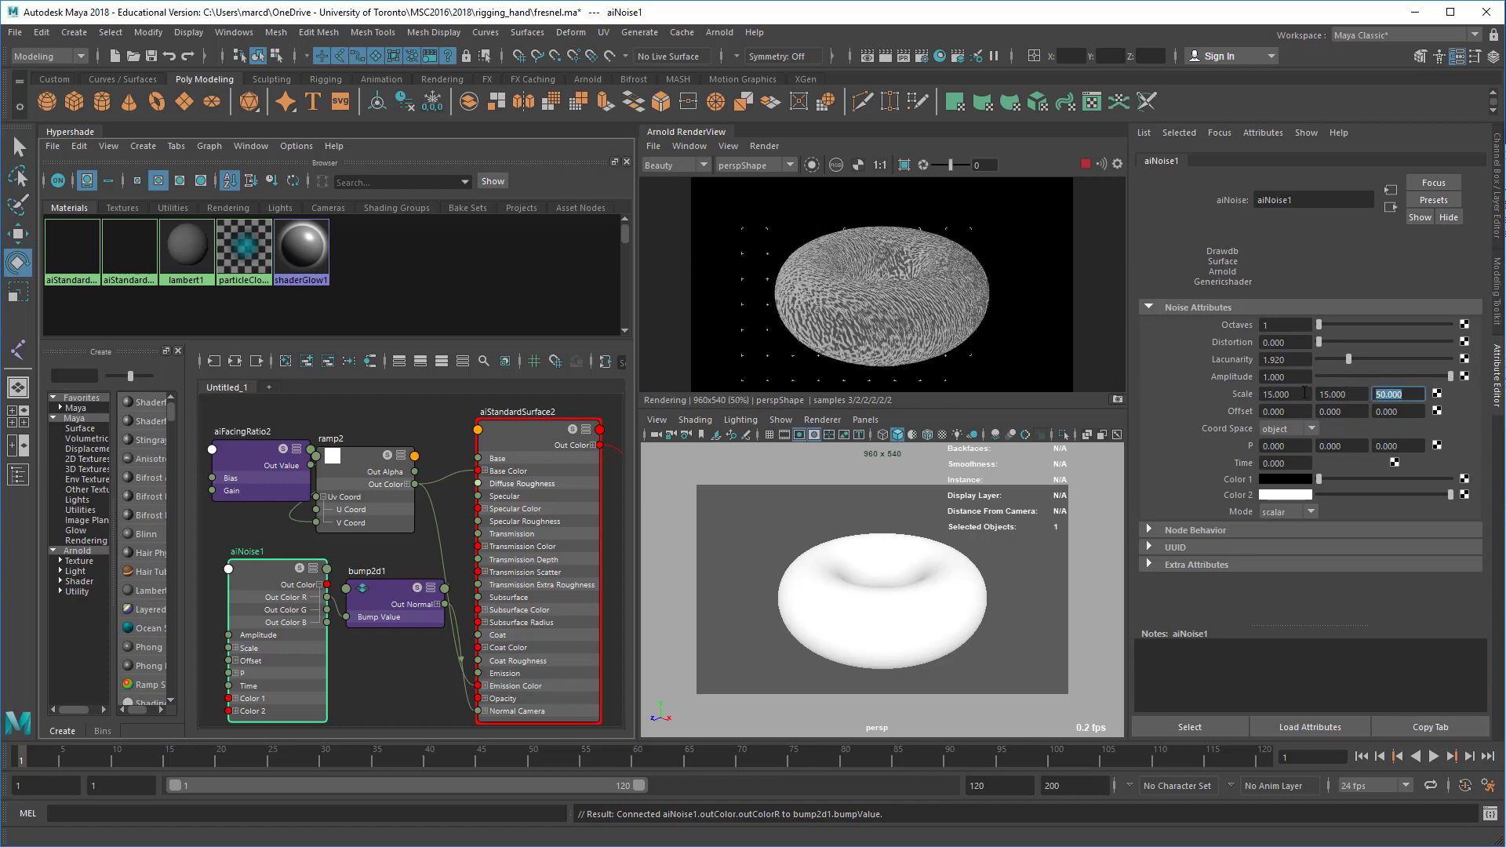
type("15")
key("Return")
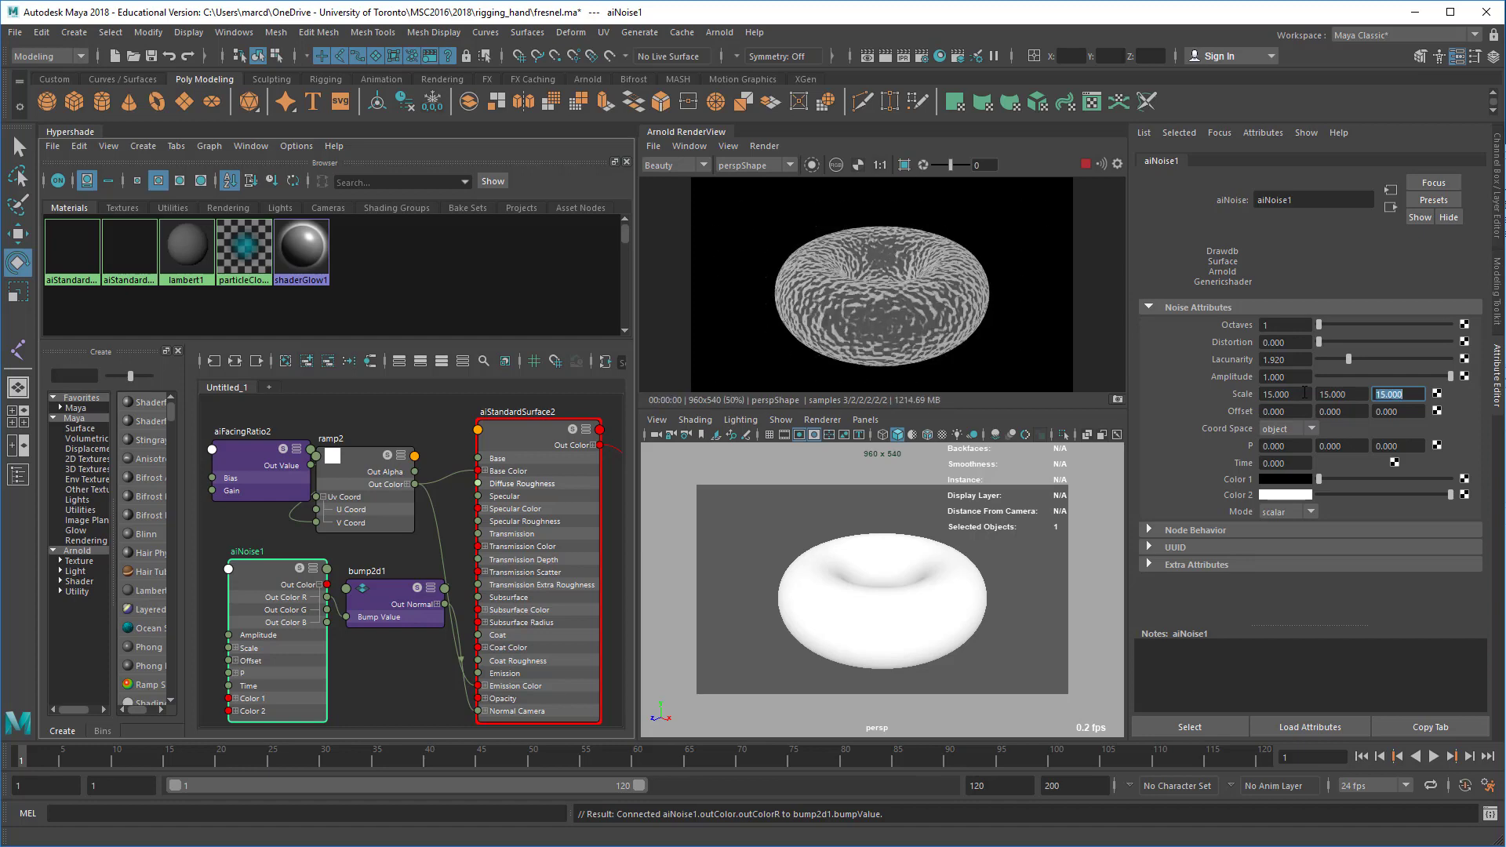
Step: Darken ramp2's grey colour stop to near black and move its white stop to a position of about 0.165
mouse_move(935, 360)
left_mouse_down("alt")
mouse_move(923, 304)
mouse_move(944, 380)
left_mouse_up("alt")
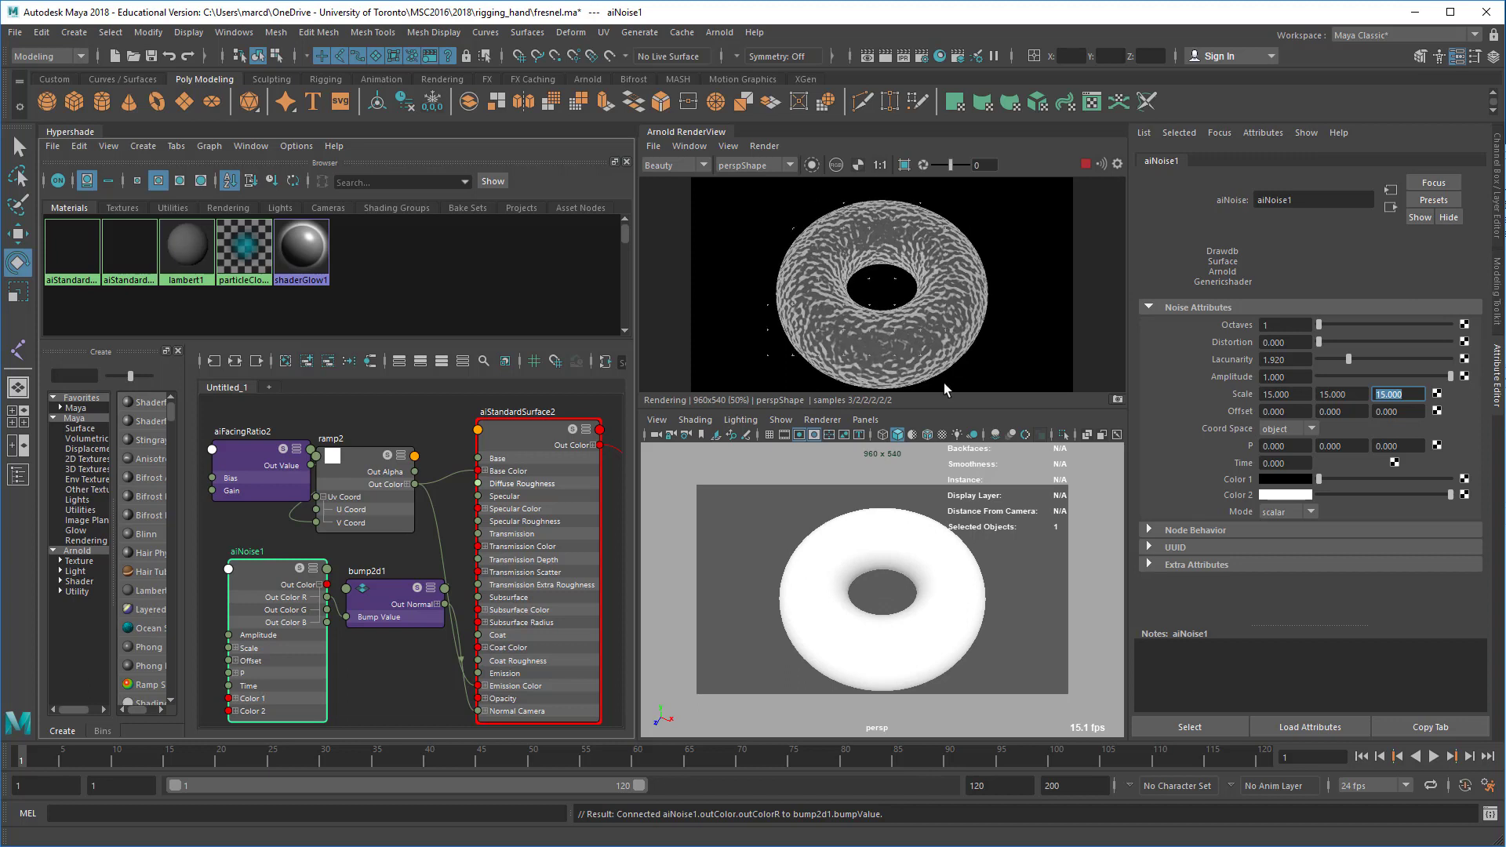
left_click(394, 510)
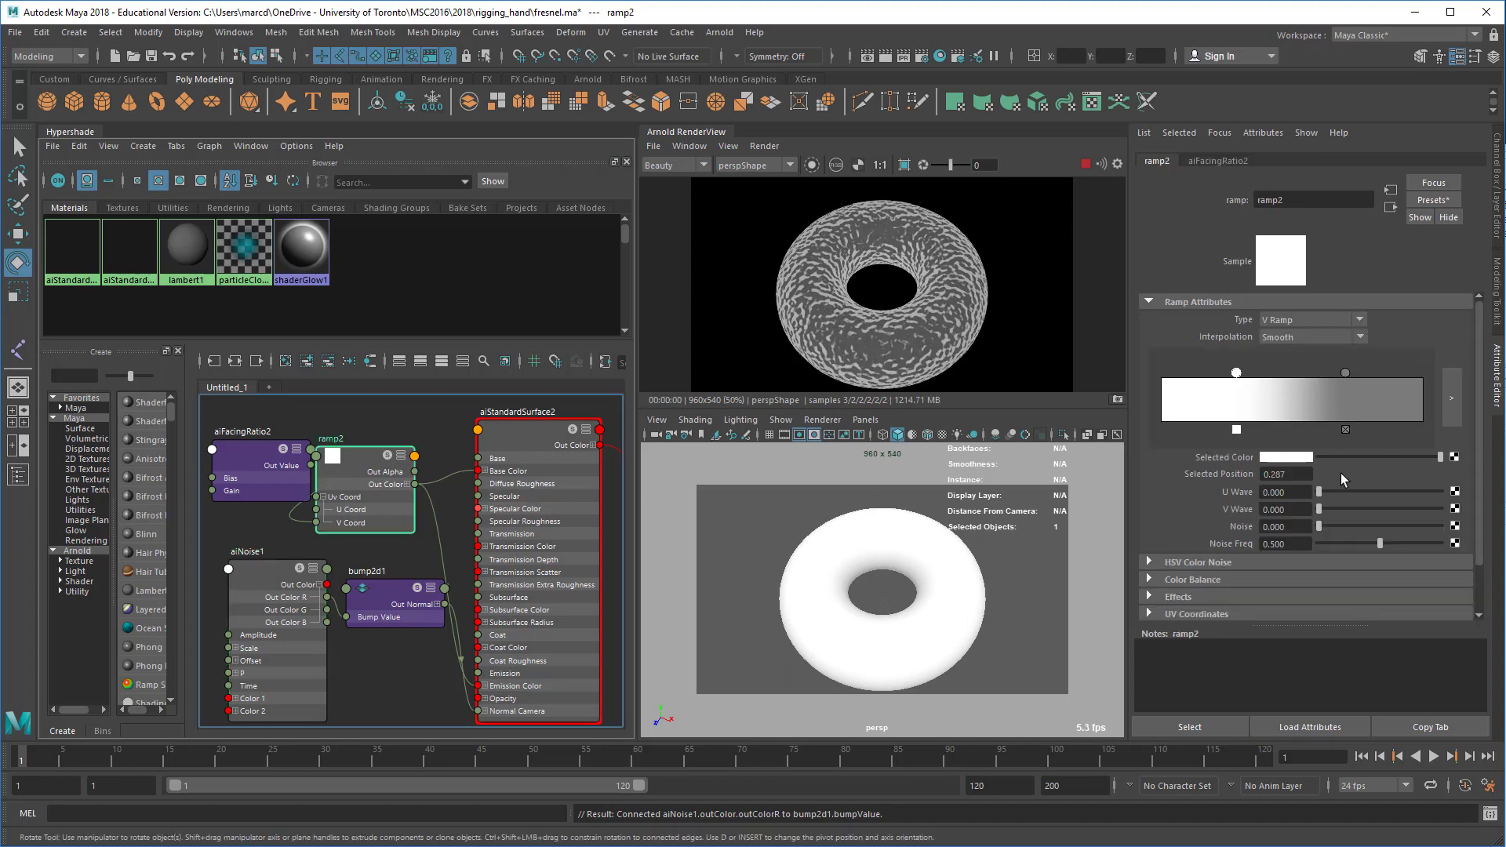
left_click(1344, 428)
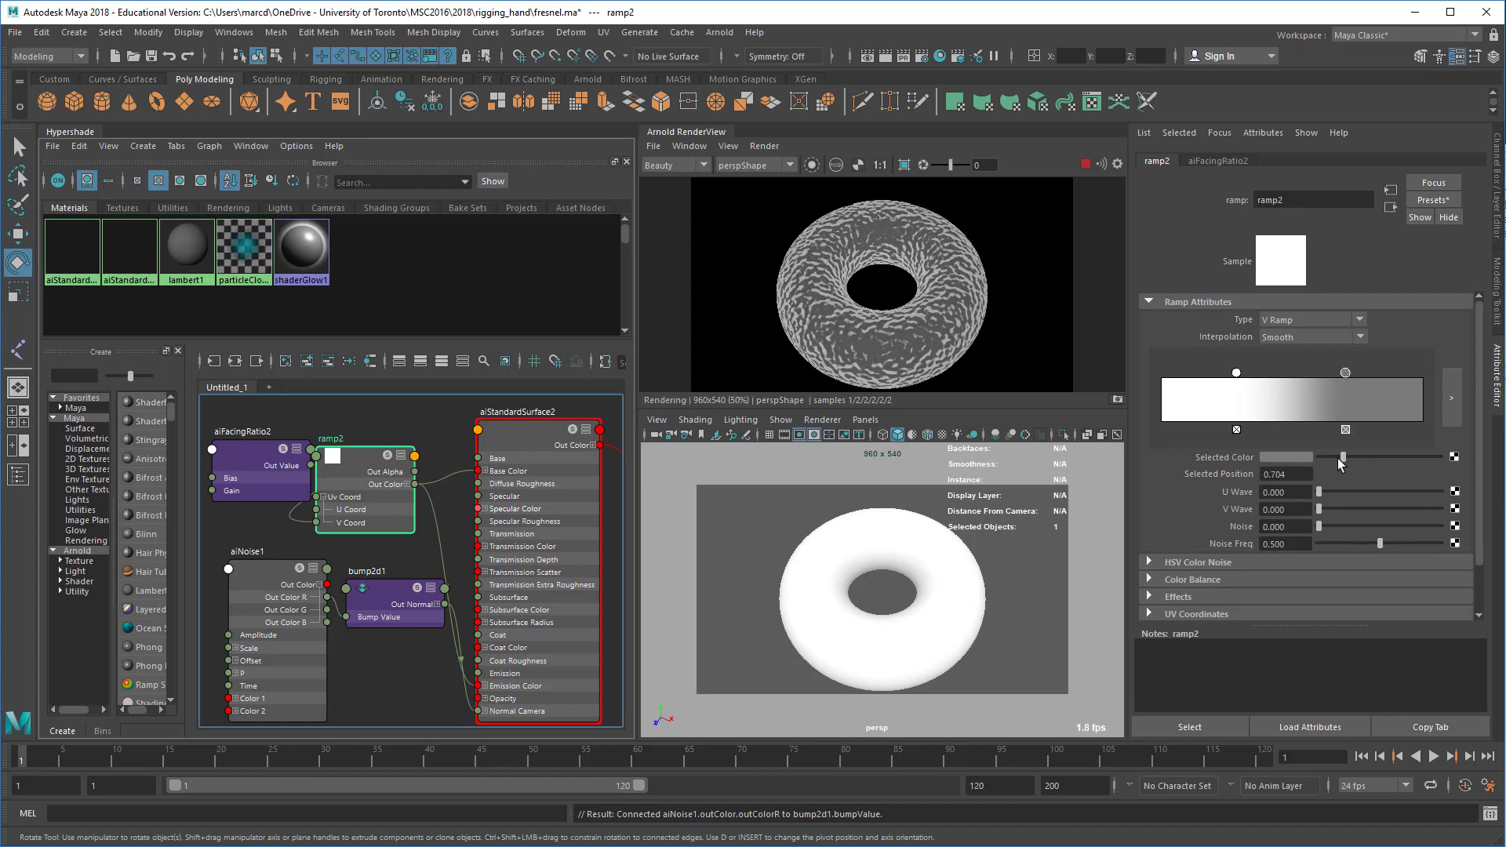
left_click_drag(1332, 458, 1324, 458)
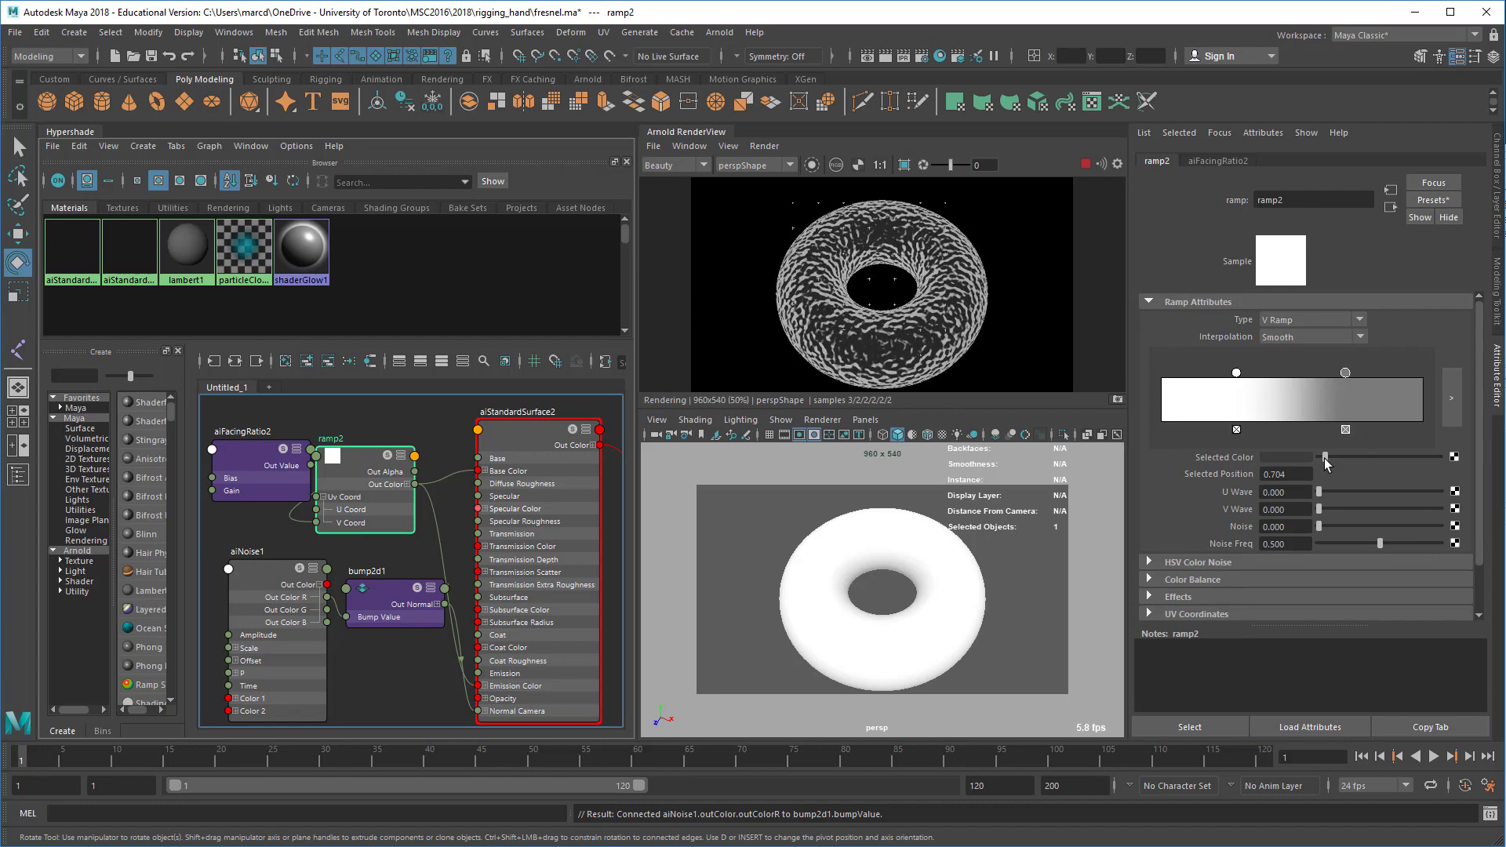
left_click_drag(1236, 373, 1205, 373)
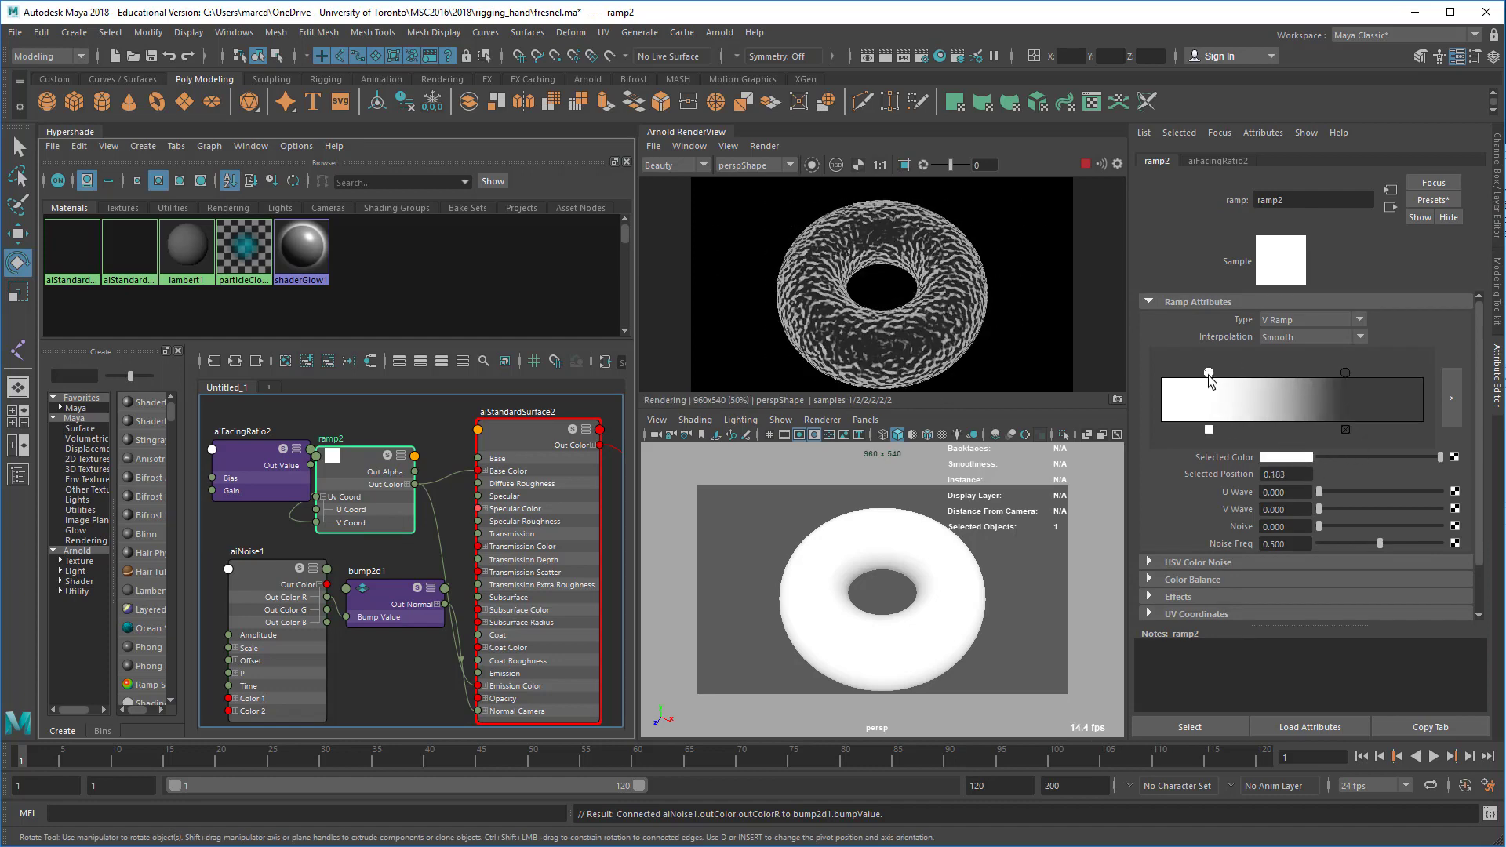
Step: Add Noise to ramp2, trying about 0.279 and settling on about 0.084
left_click_drag(1319, 526, 1354, 527)
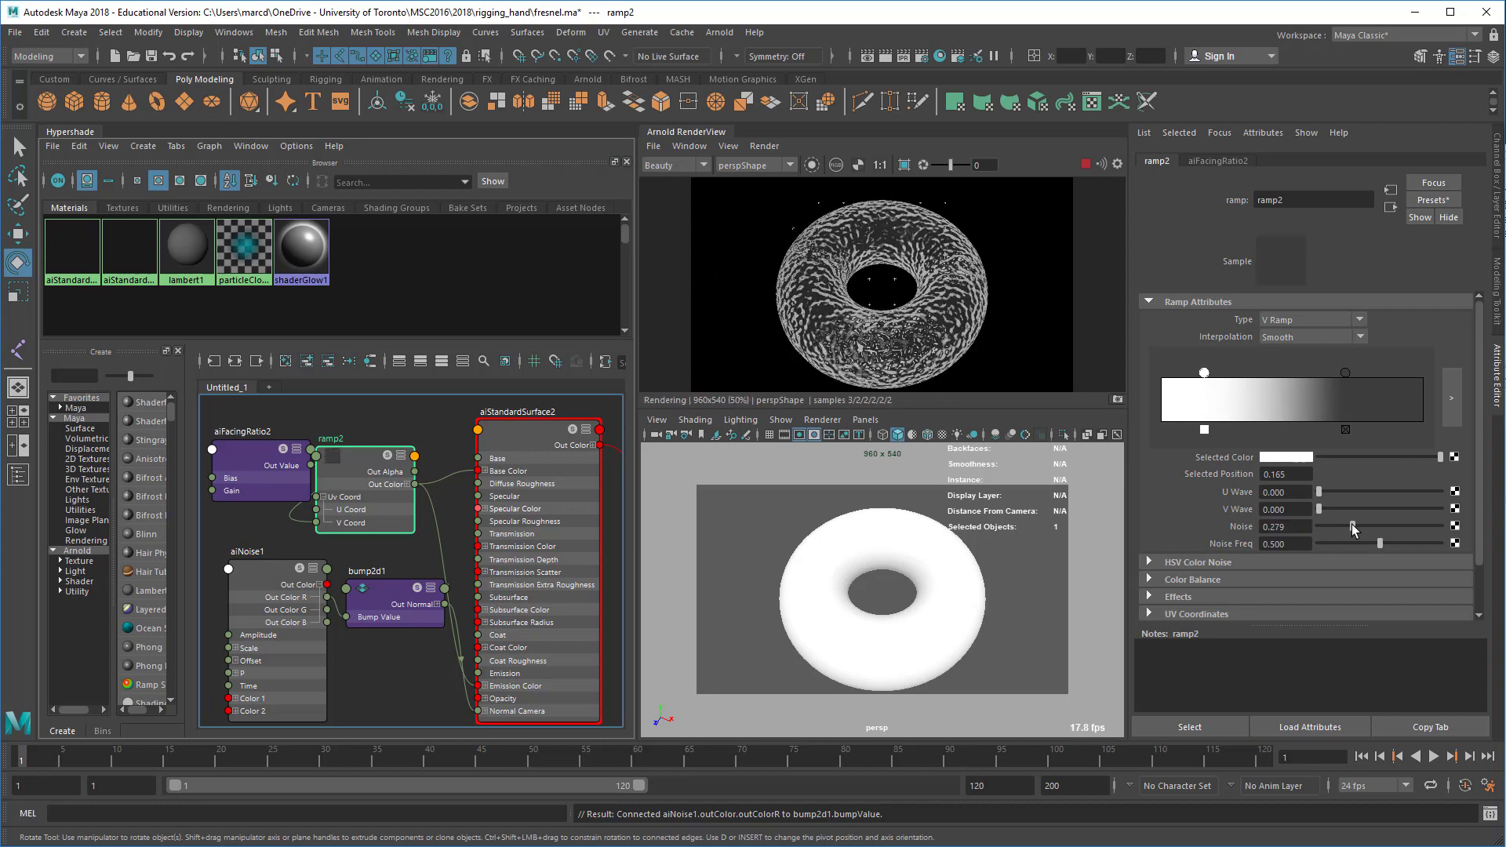
left_click_drag(1353, 524, 1330, 526)
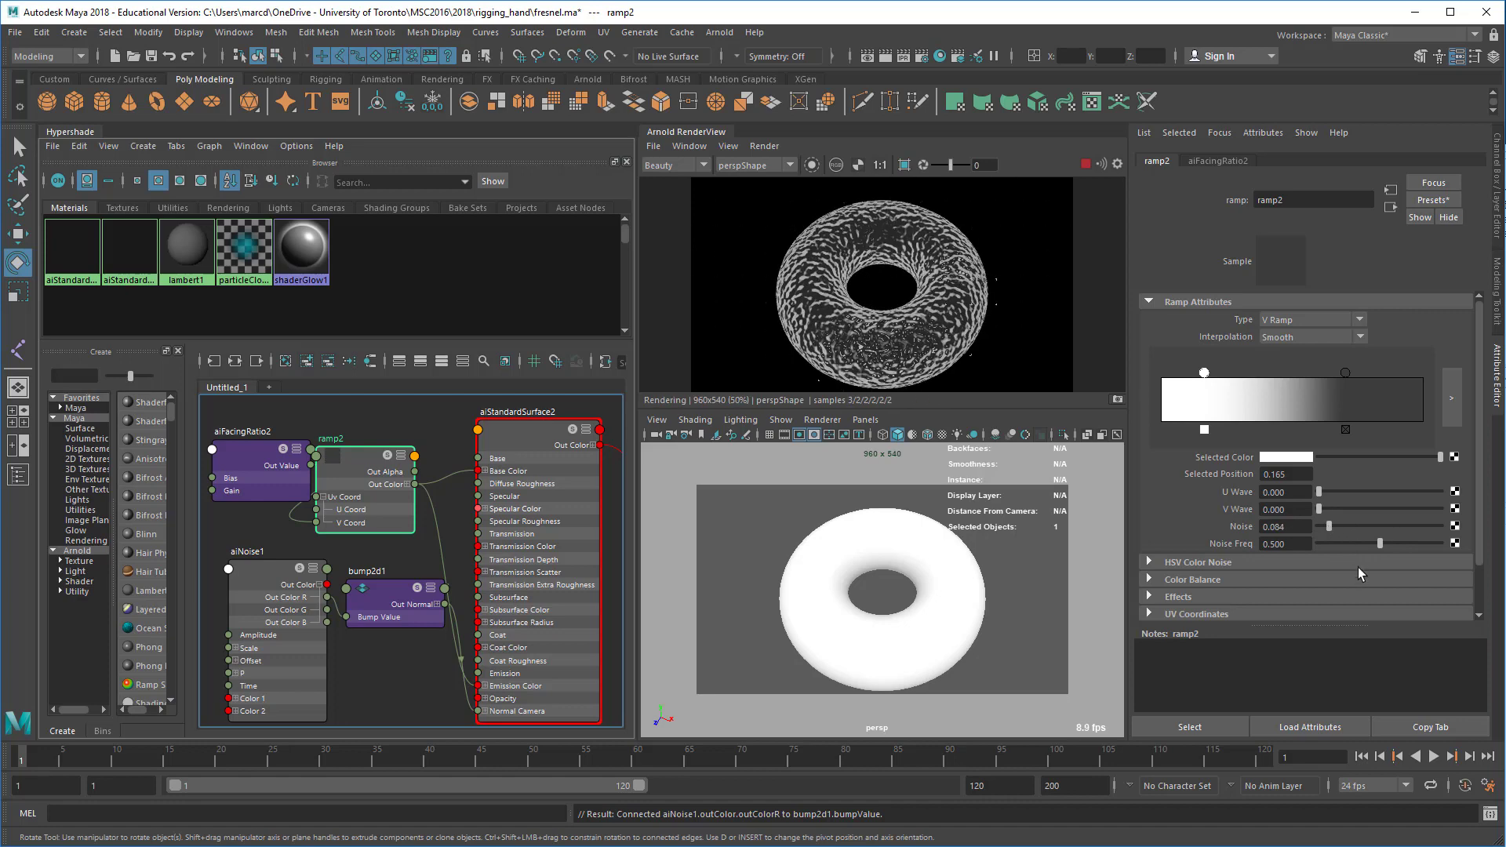
left_click_drag(960, 351, 947, 259, "alt")
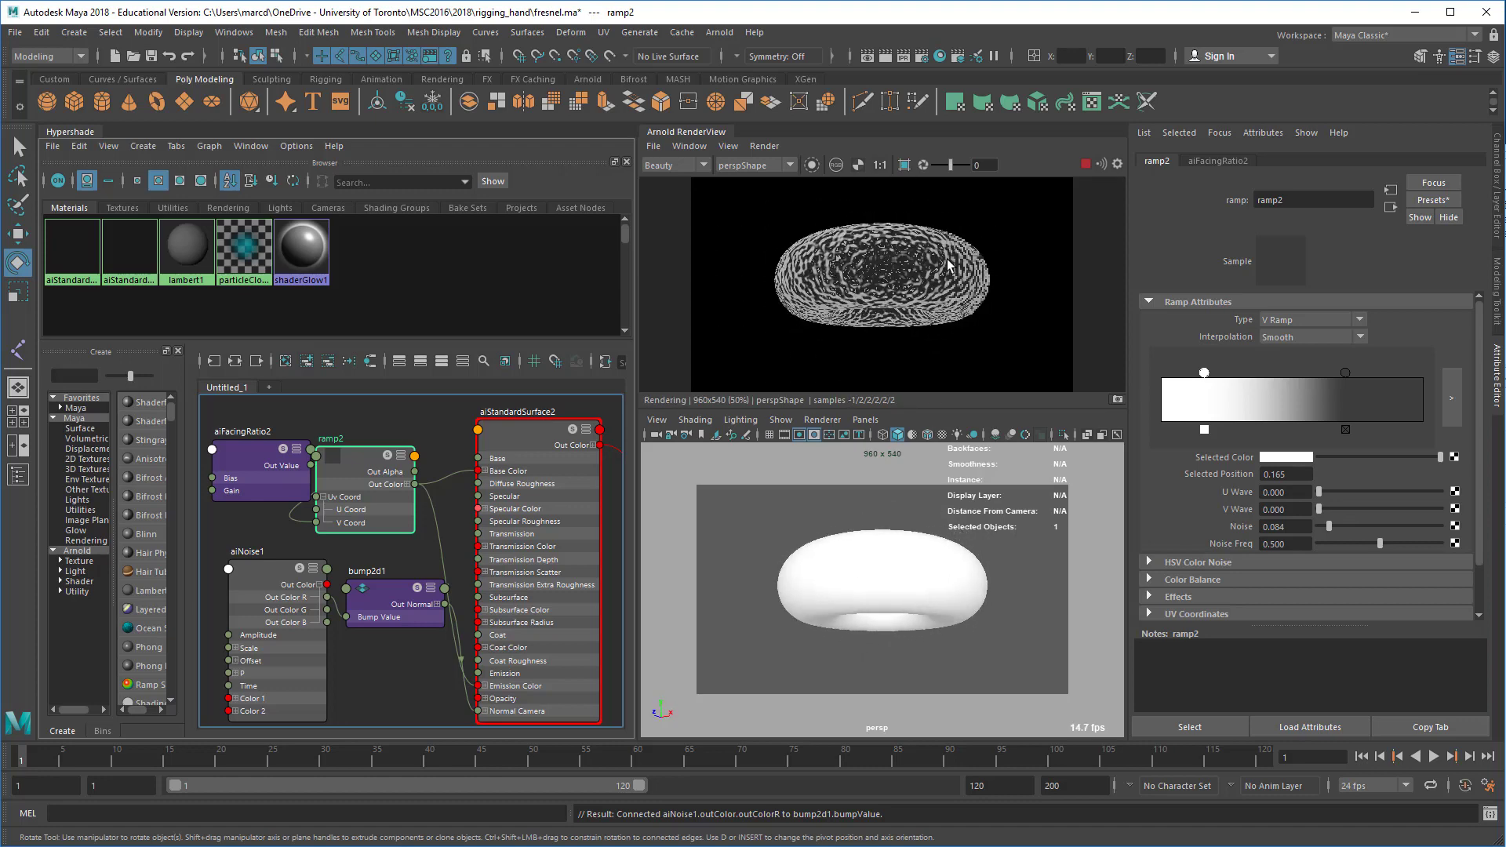
Step: Set bump2d1's Bump Depth to 0 to take the bump effect off the torus
left_click(373, 609)
double_click(1296, 337)
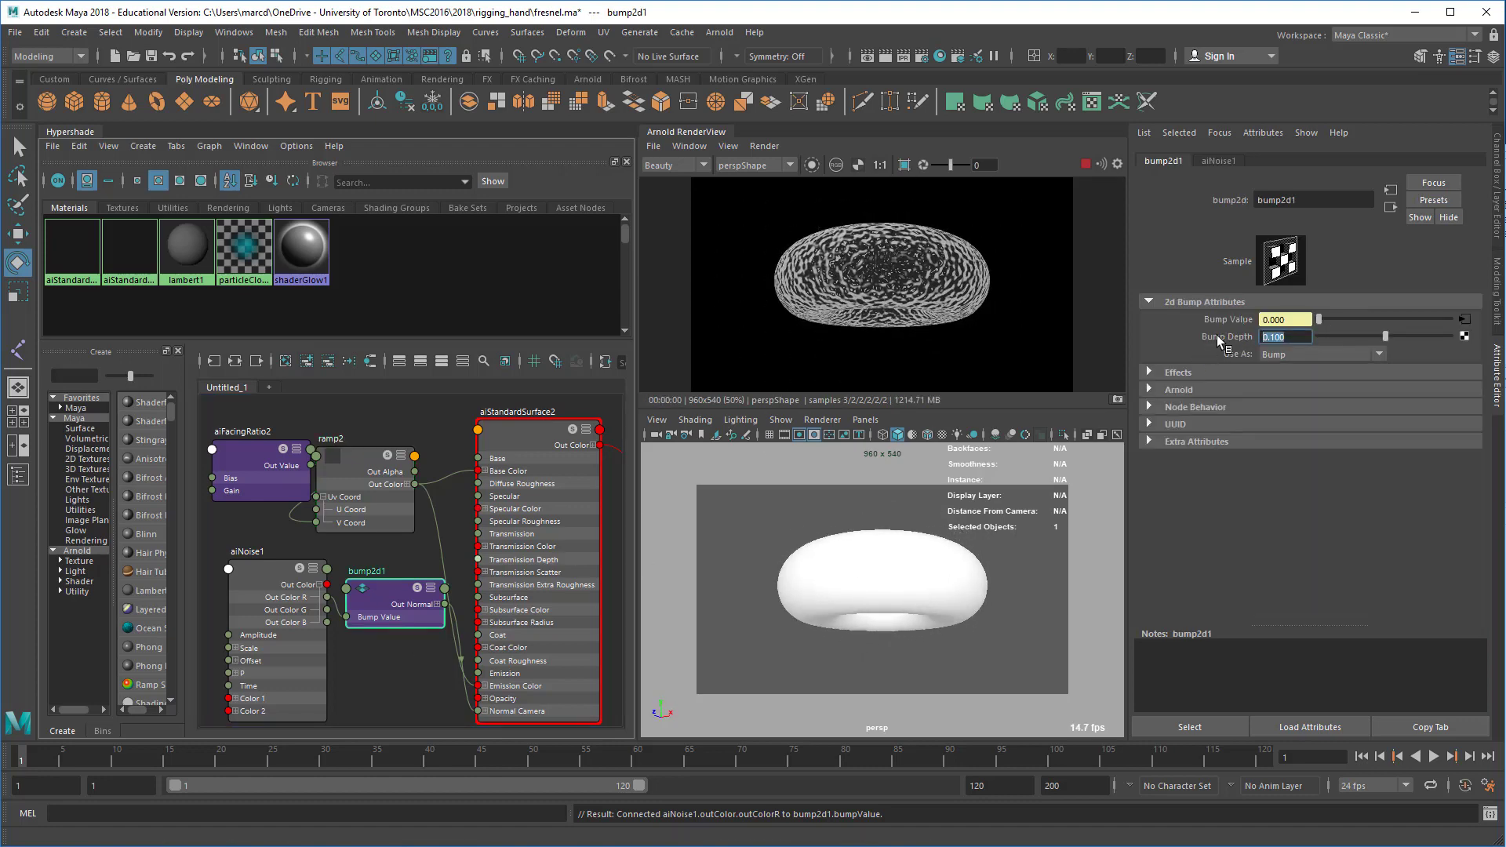
type("0")
key("Return")
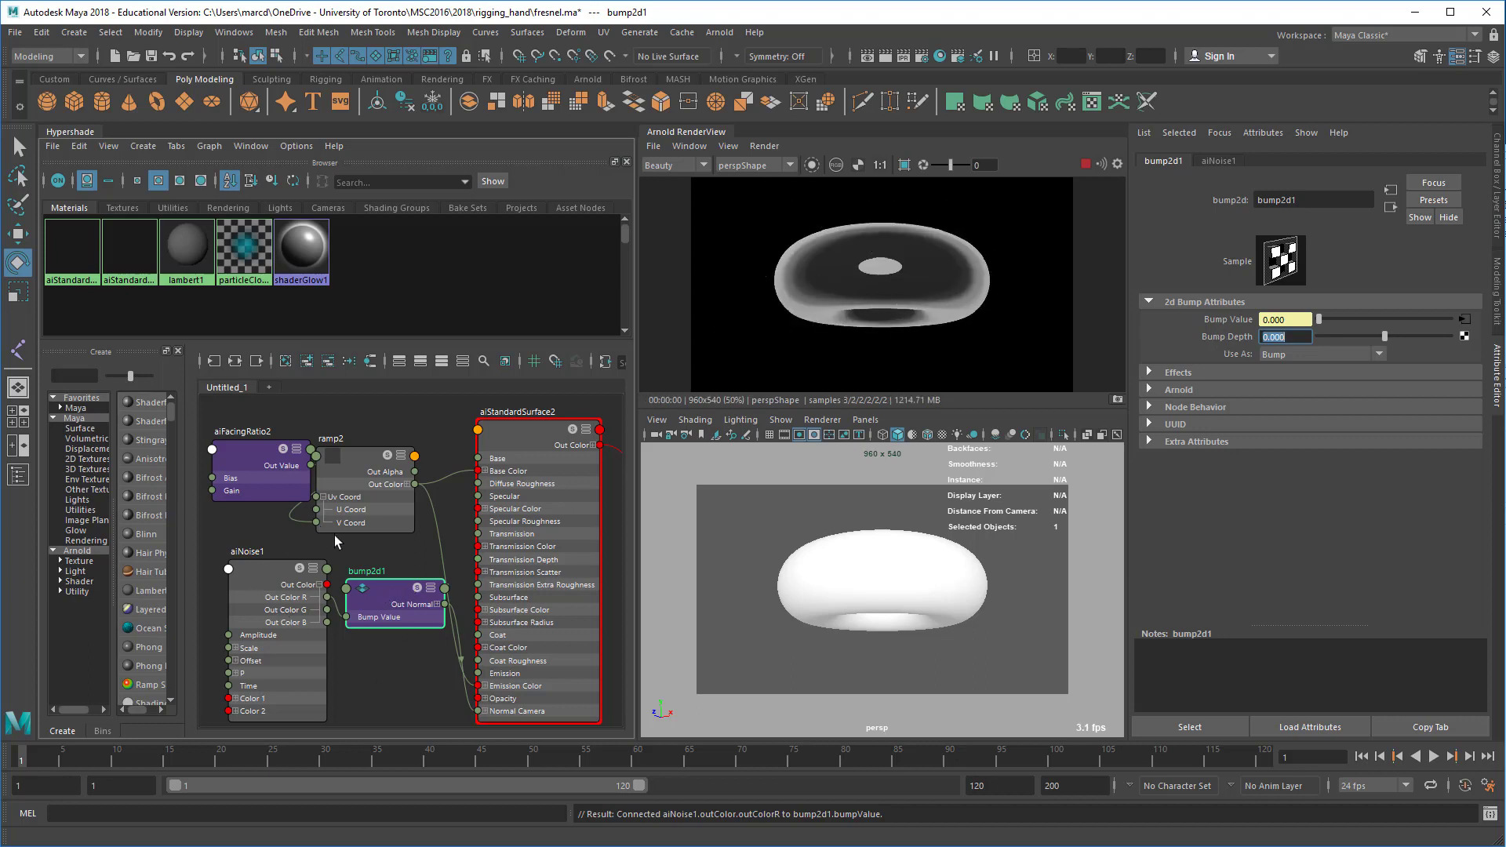
Step: Reset ramp2's Noise to 0
left_click(358, 476)
left_click_drag(1329, 525, 1307, 525)
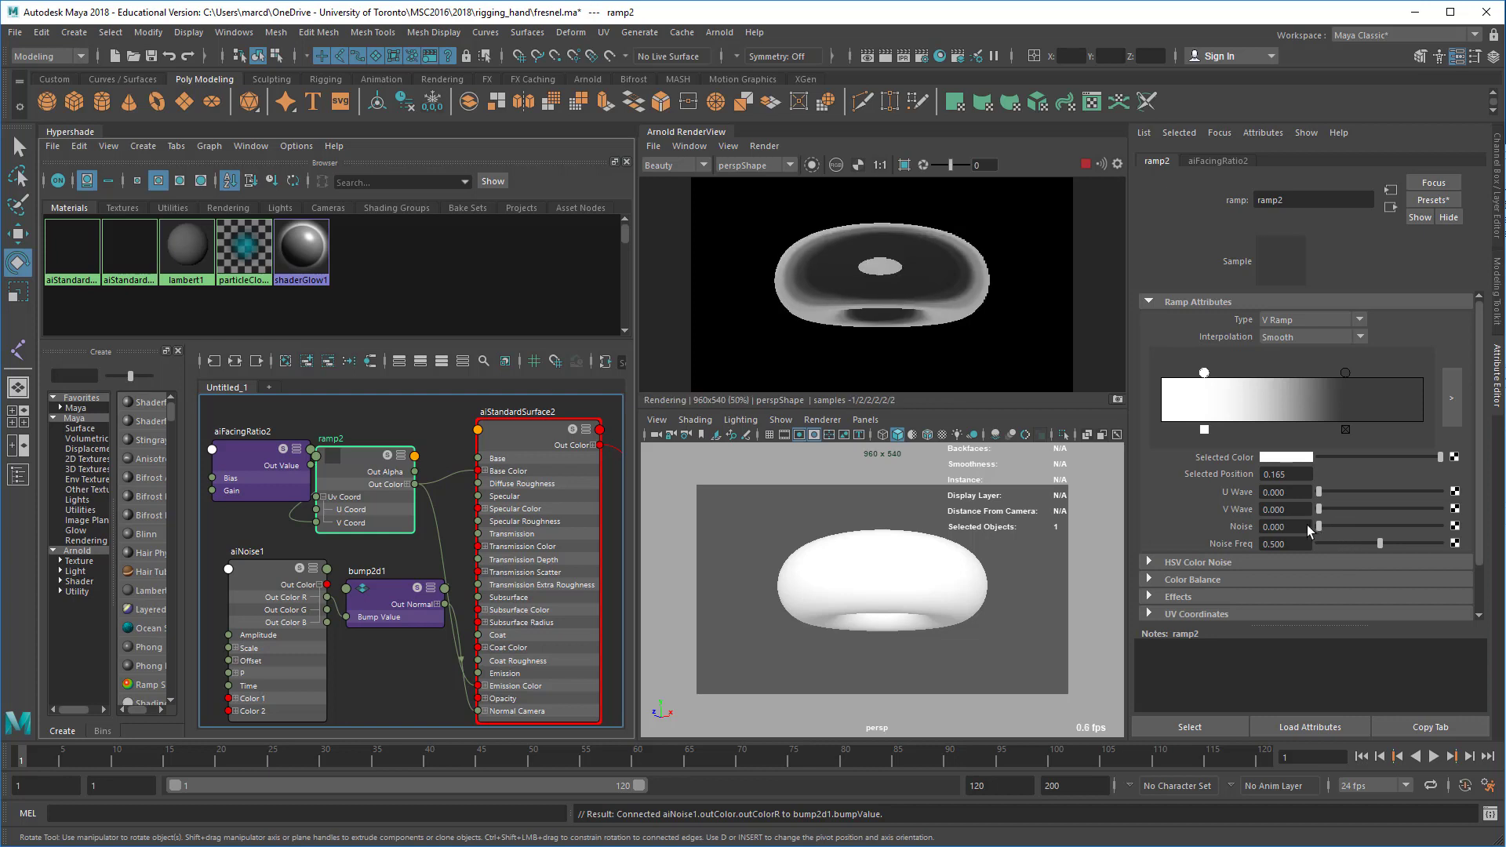
mouse_move(989, 372)
left_mouse_down("alt")
mouse_move(986, 399)
mouse_move(1001, 214)
mouse_move(967, 398)
mouse_move(970, 361)
left_mouse_up("alt")
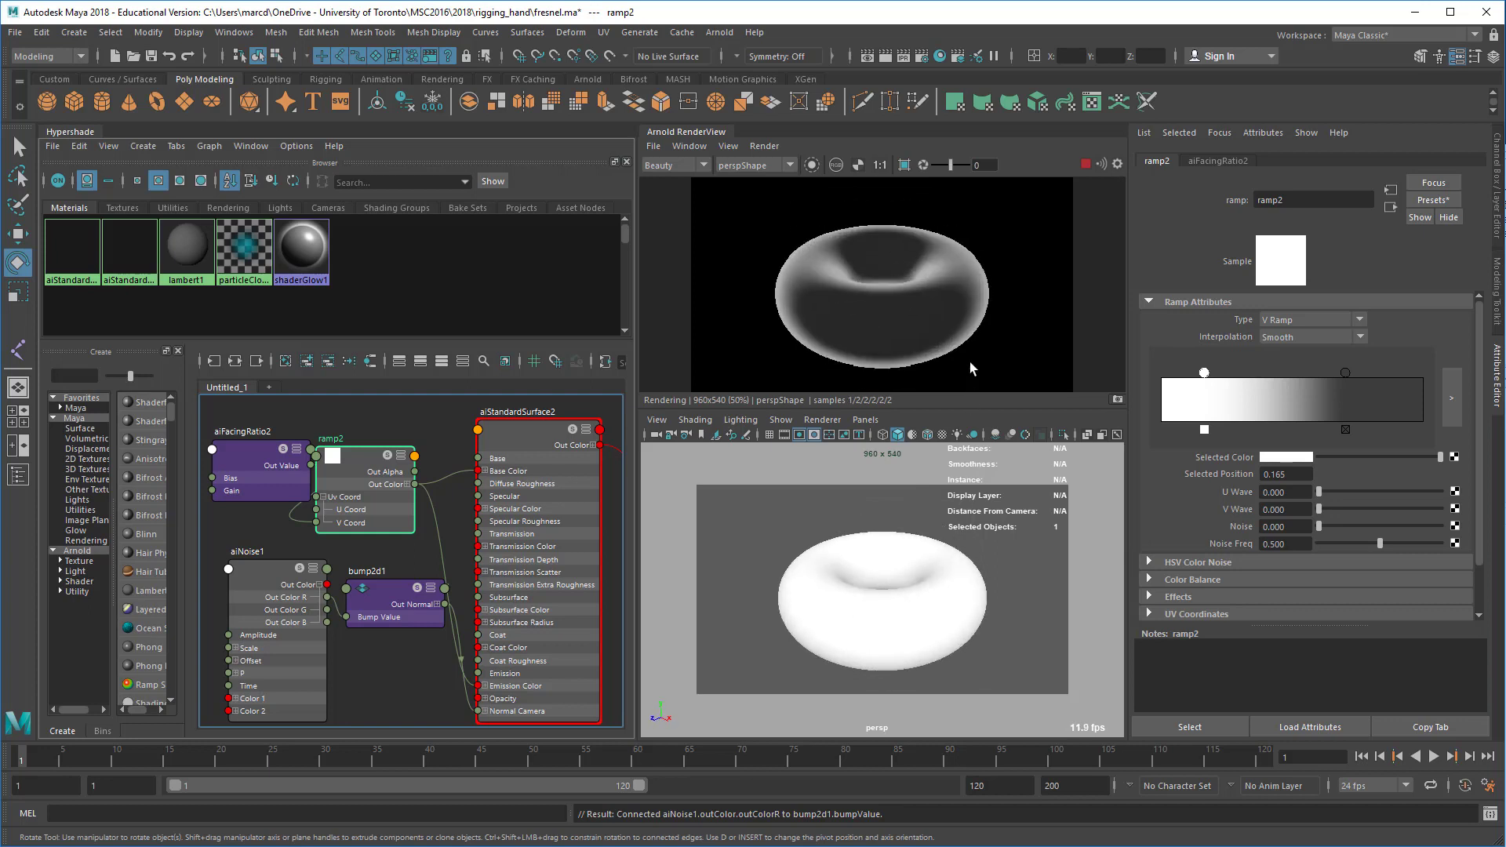